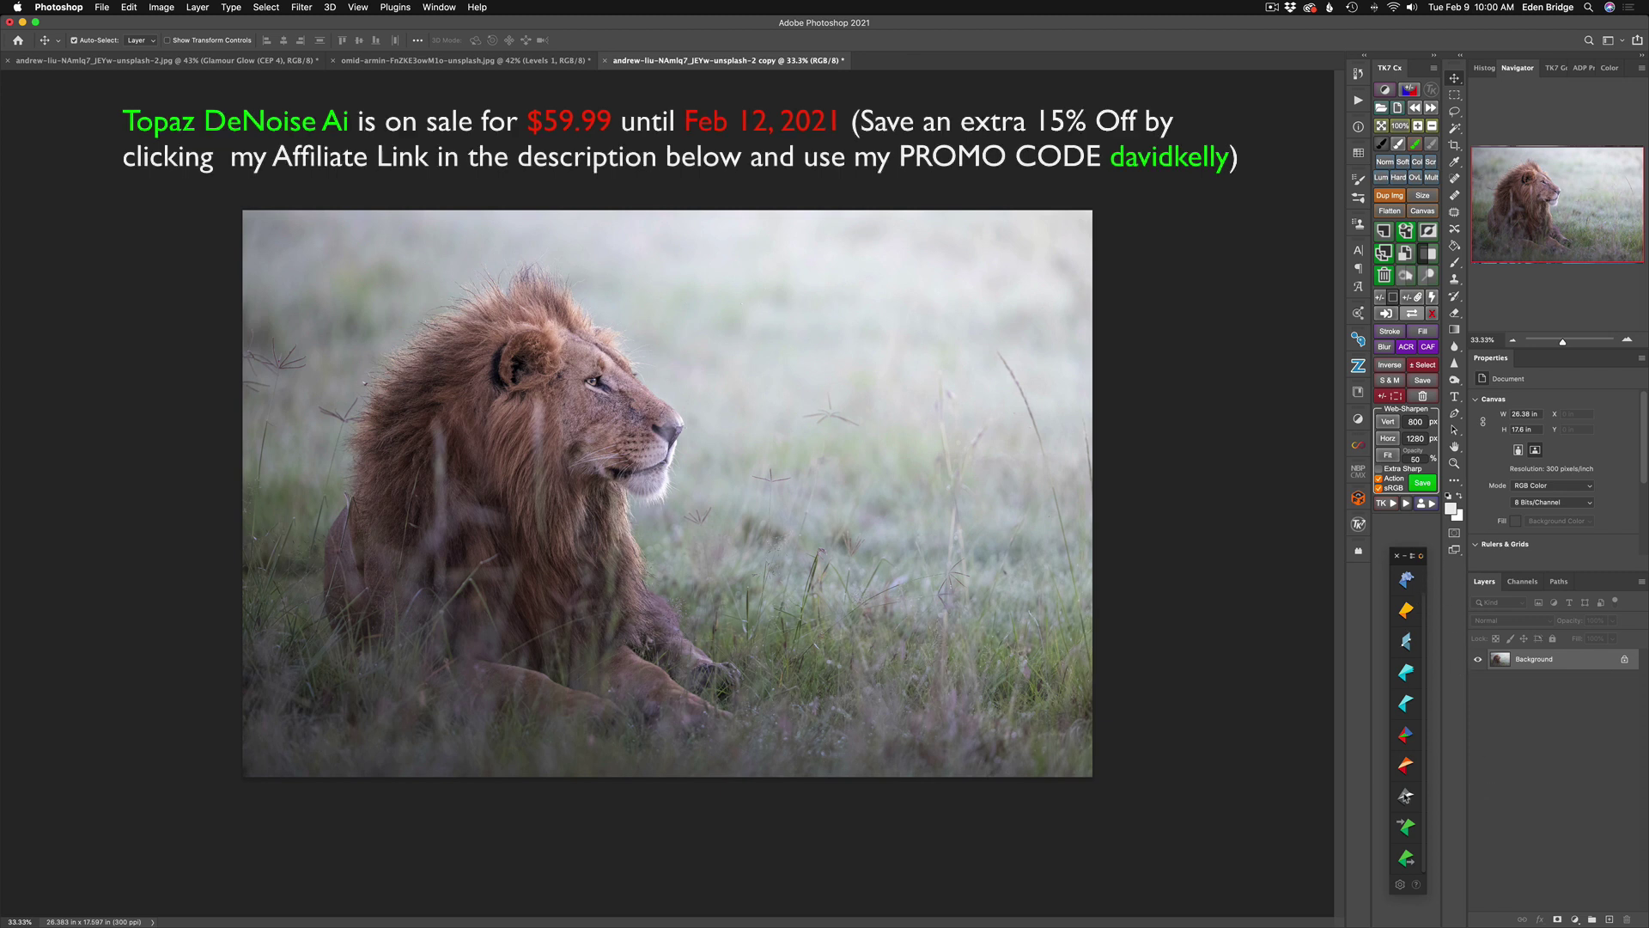
# Launch Silver Efex Pro 2 on the lion photo from the Nik Collection panel.
pyautogui.click(1406, 798)
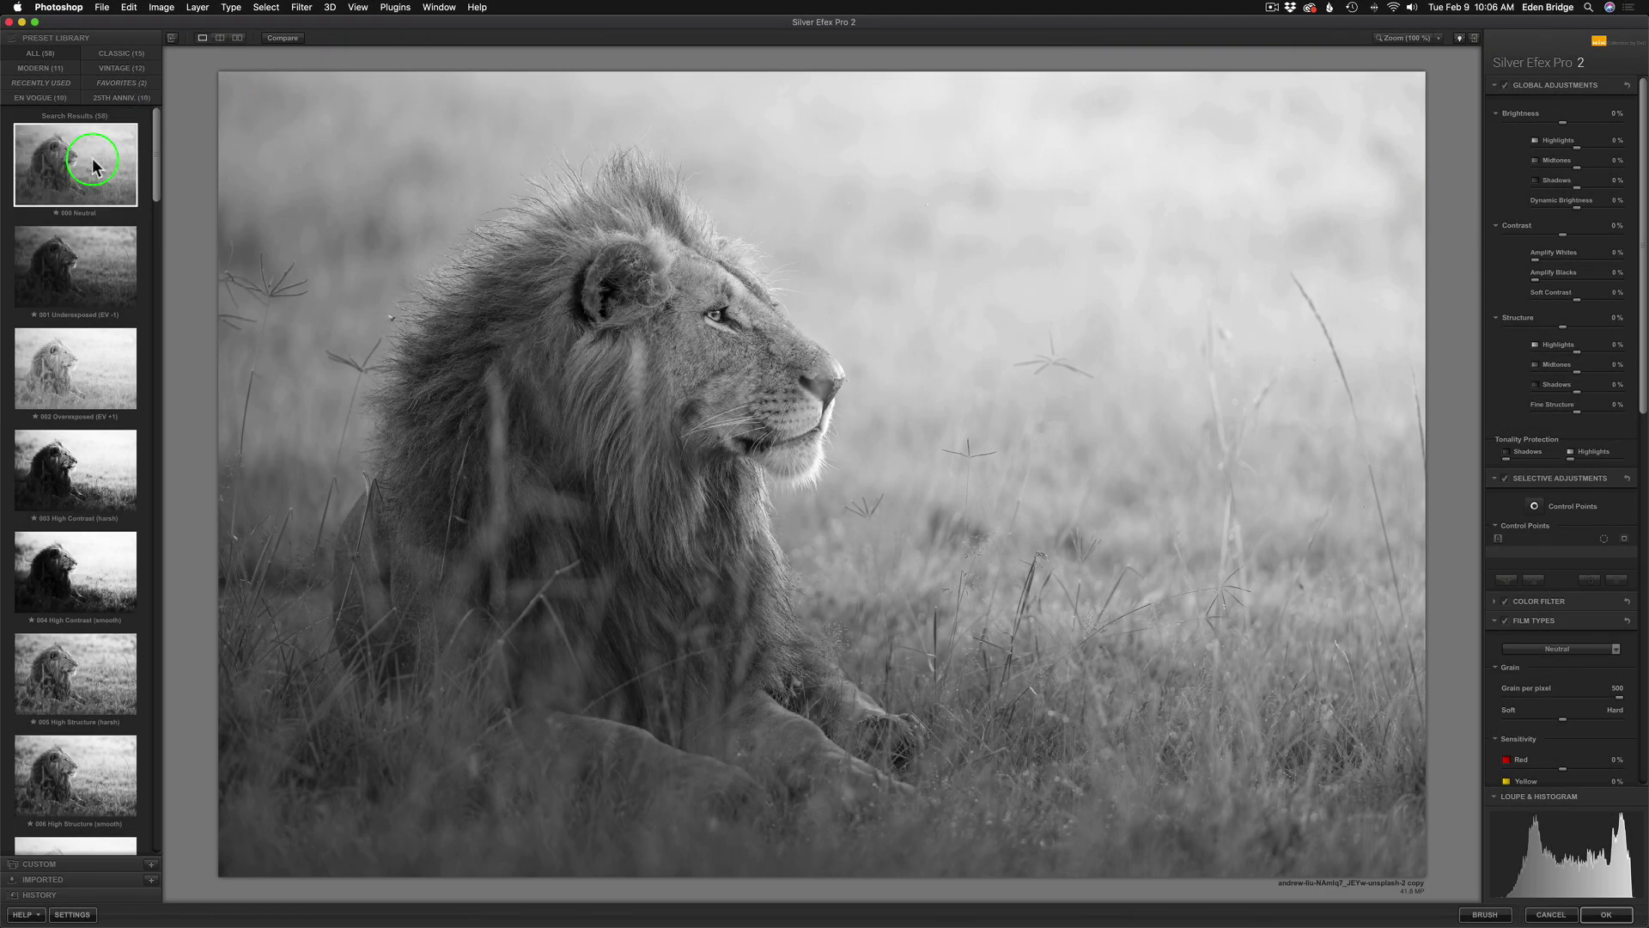
# Apply the 000 Neutral preset and scroll the adjustments panel down to Film Types.
pyautogui.click(65, 176)
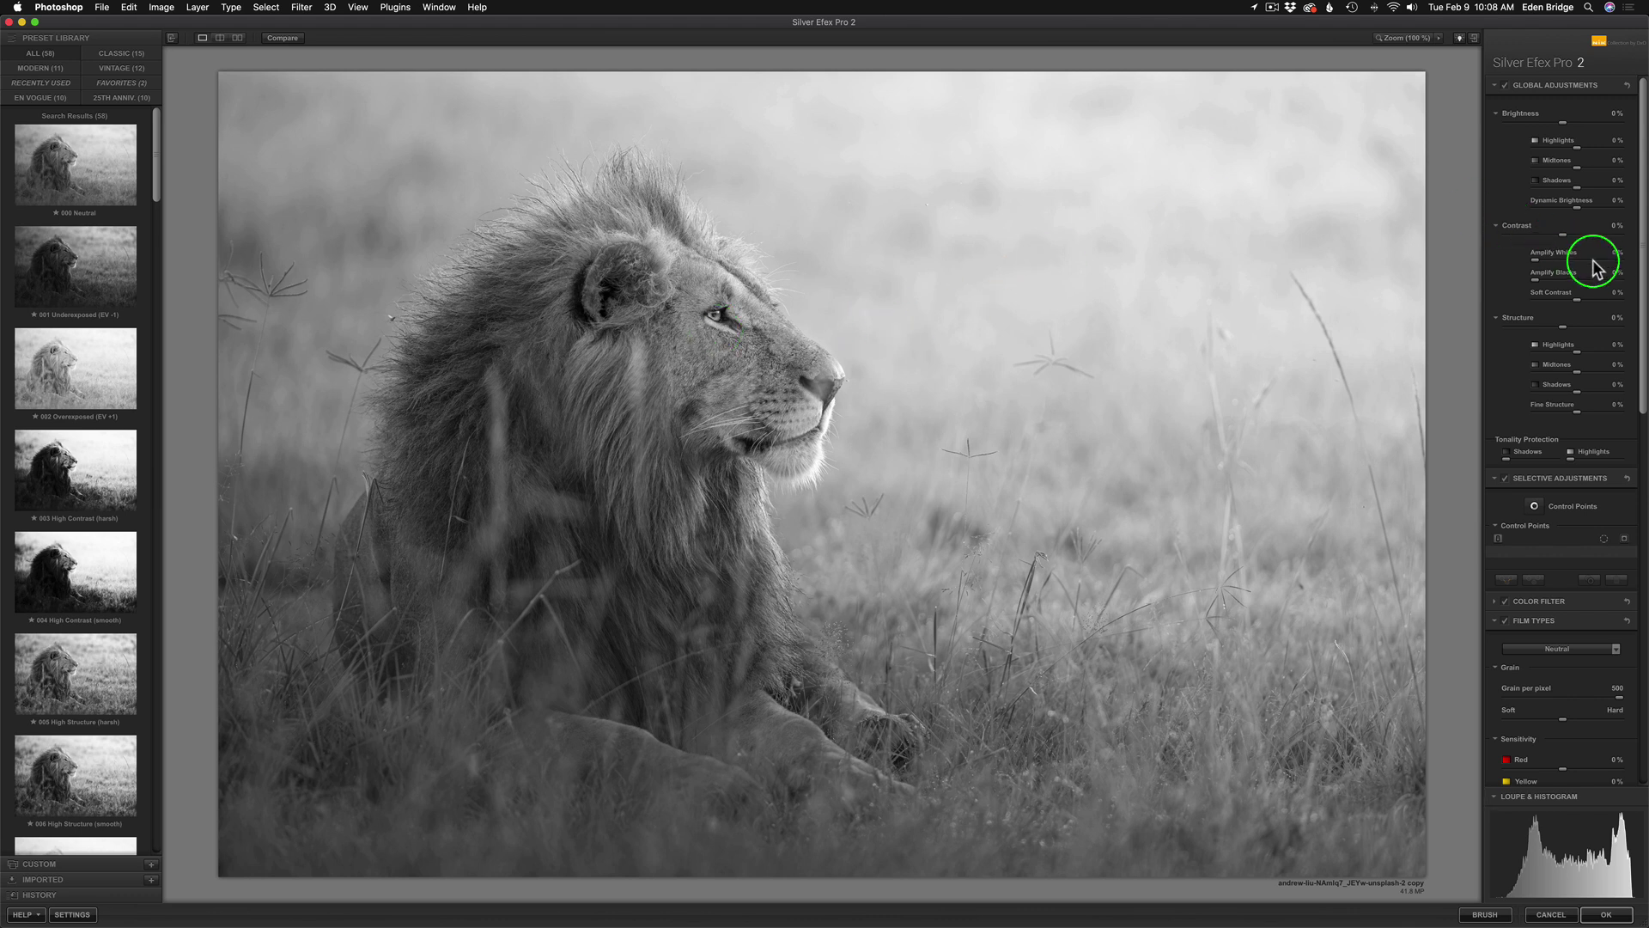
pyautogui.moveTo(1642, 279); pyautogui.dragTo(1620, 421)
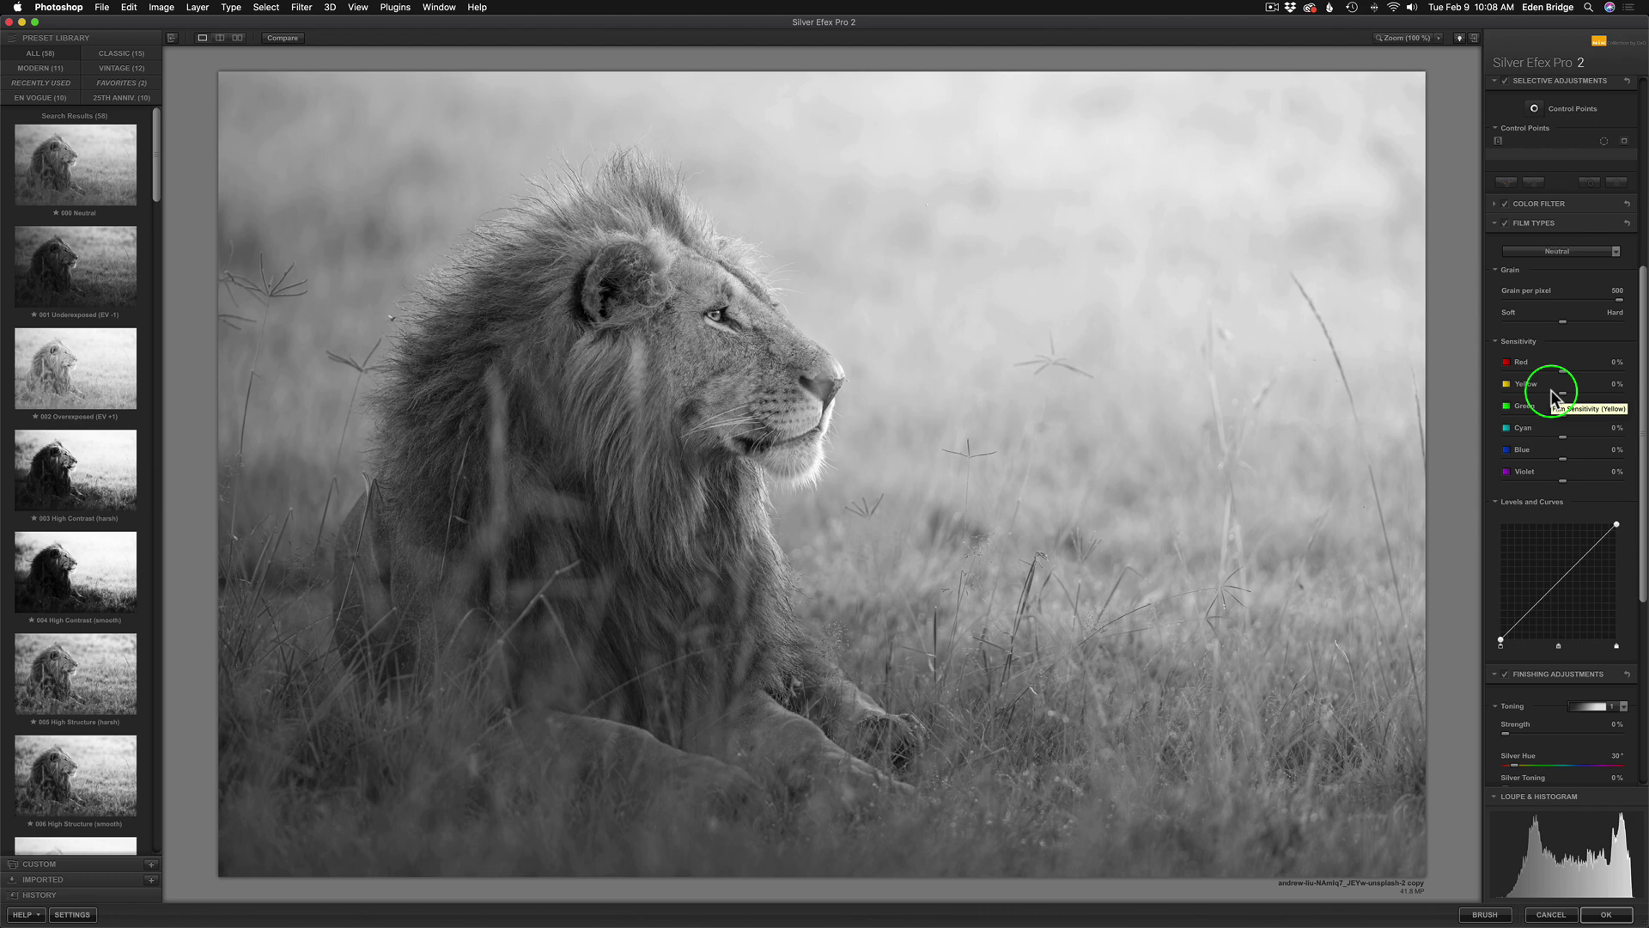
pyautogui.click(1616, 253)
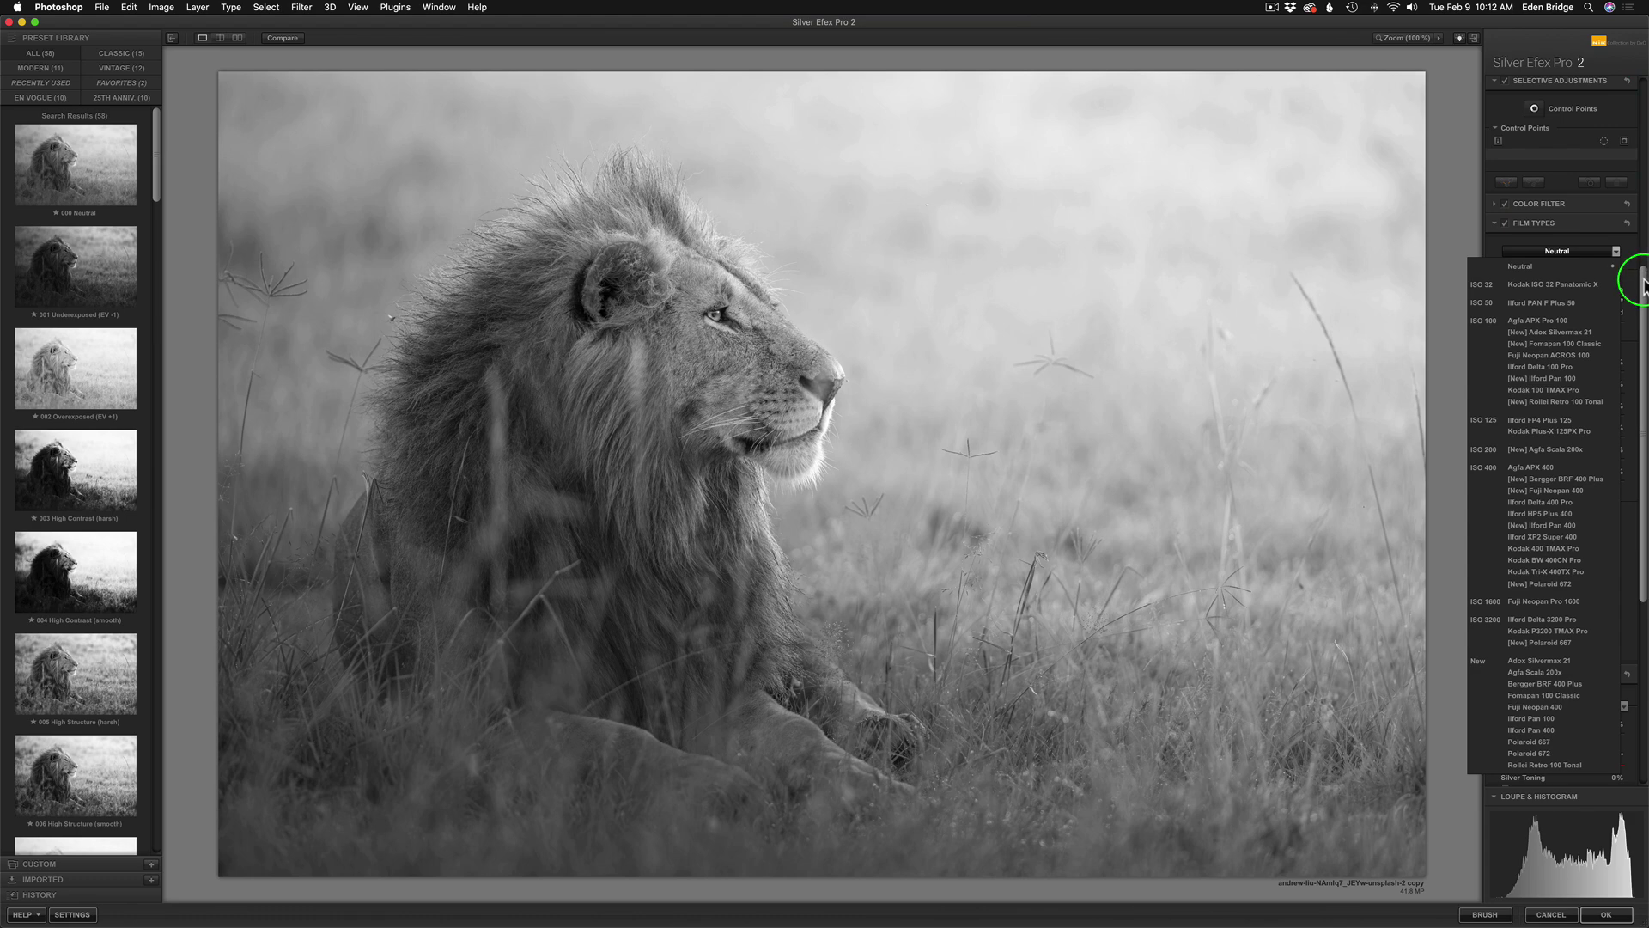
pyautogui.moveTo(1641, 276); pyautogui.dragTo(1640, 82)
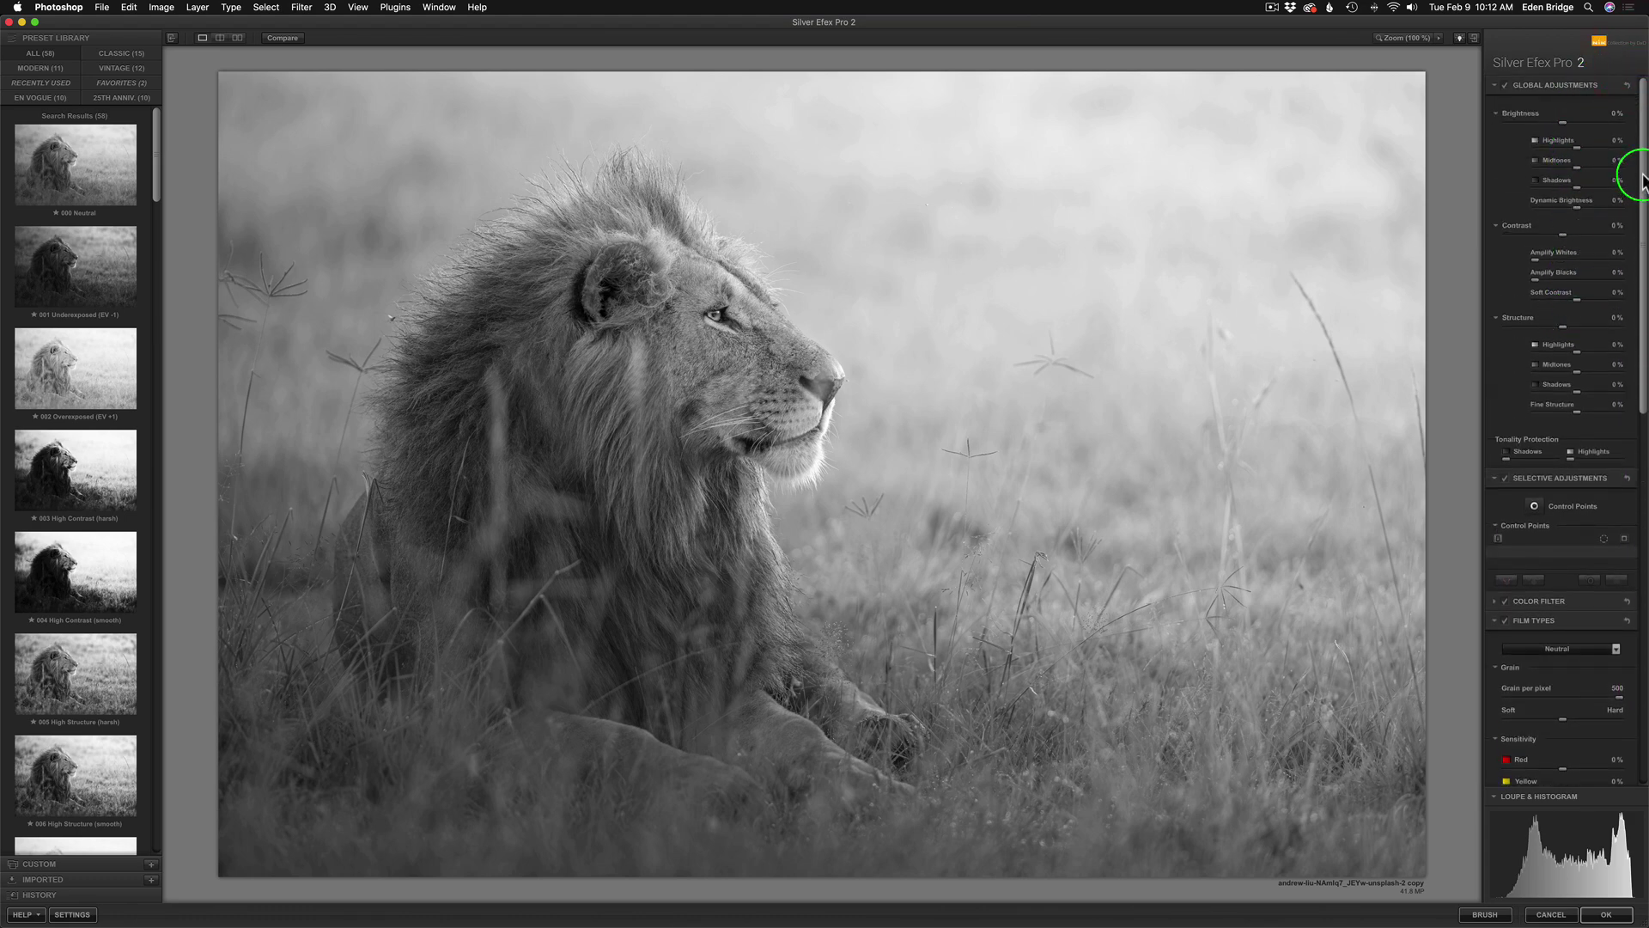
pyautogui.moveTo(1641, 172); pyautogui.dragTo(1643, 343)
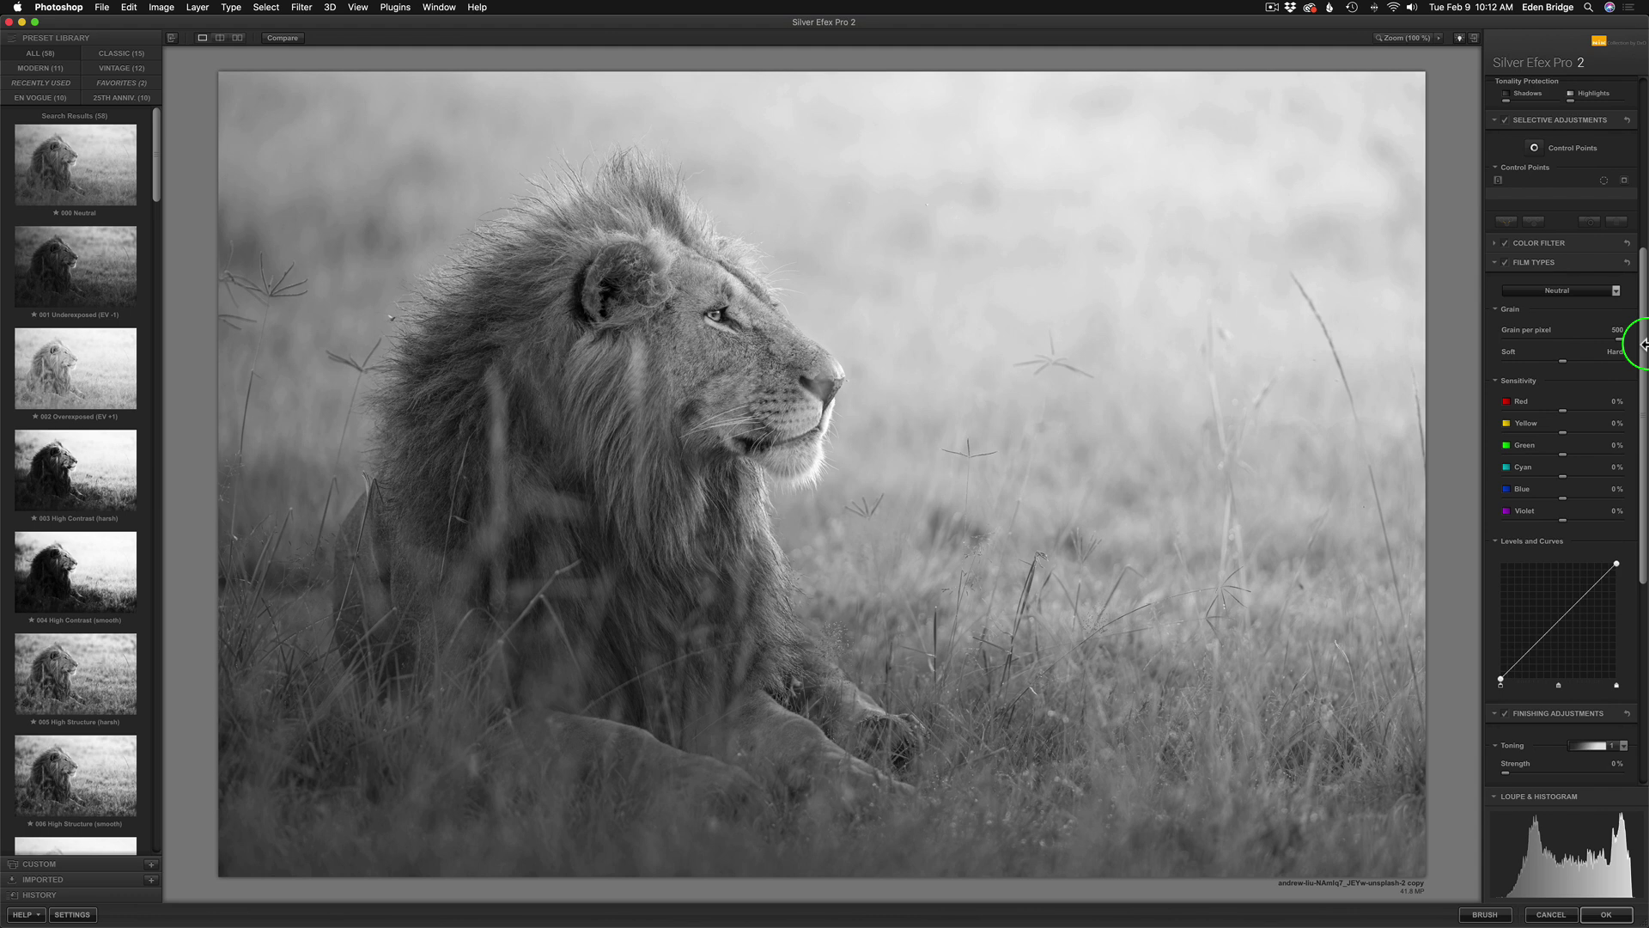
pyautogui.moveTo(1643, 343); pyautogui.dragTo(1643, 137)
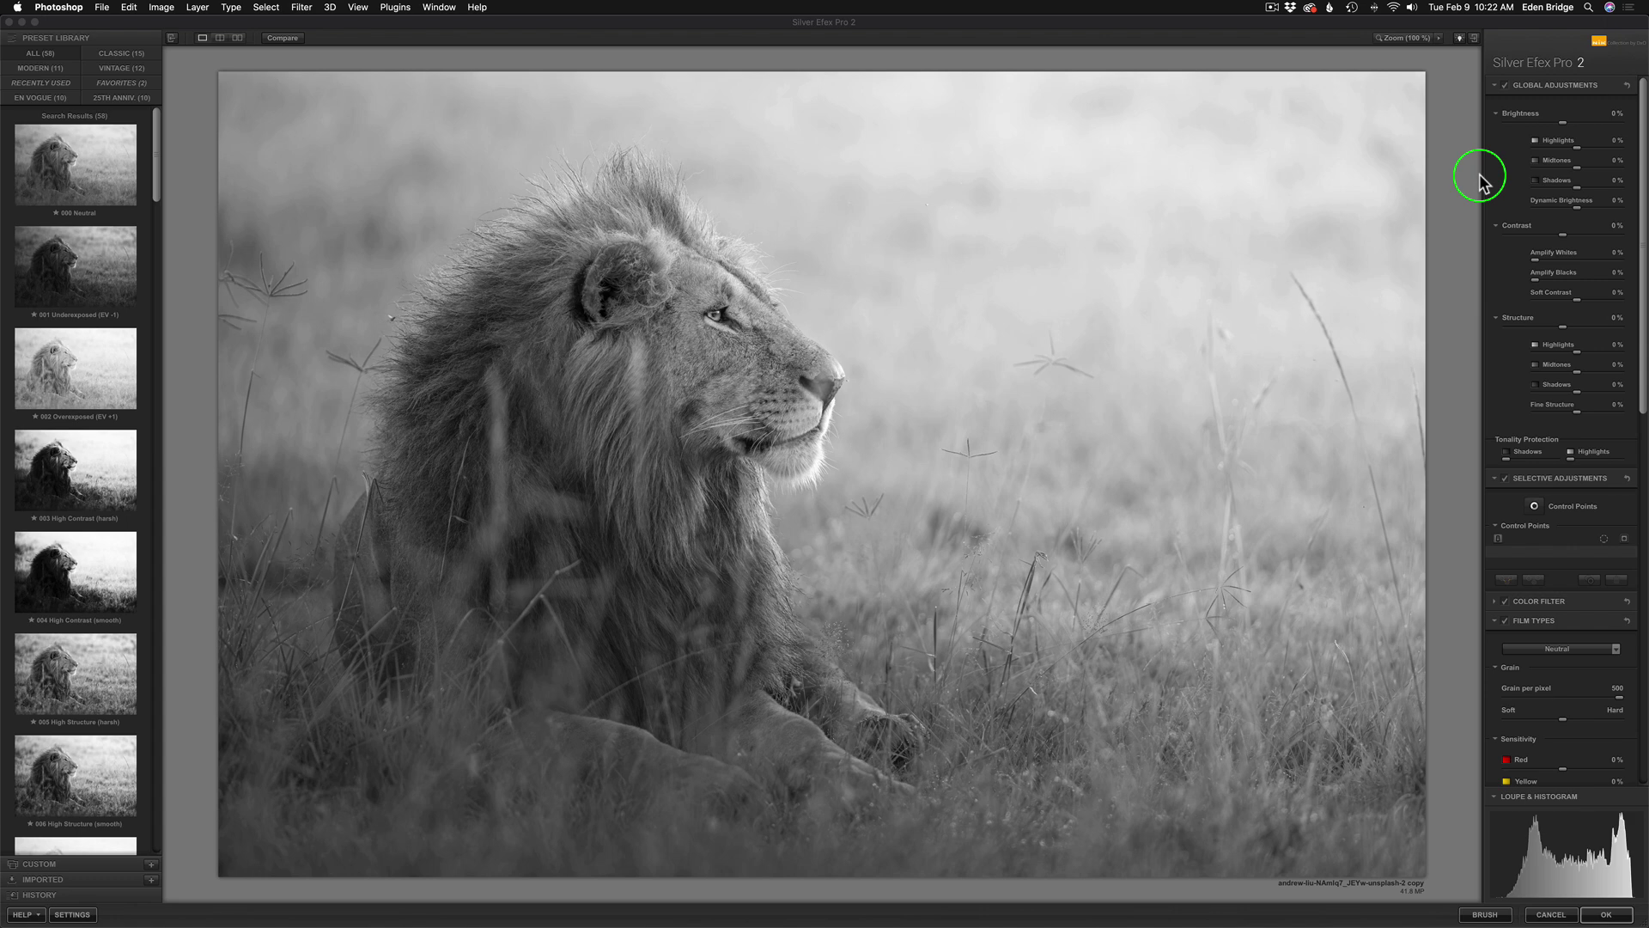
pyautogui.click(1478, 180)
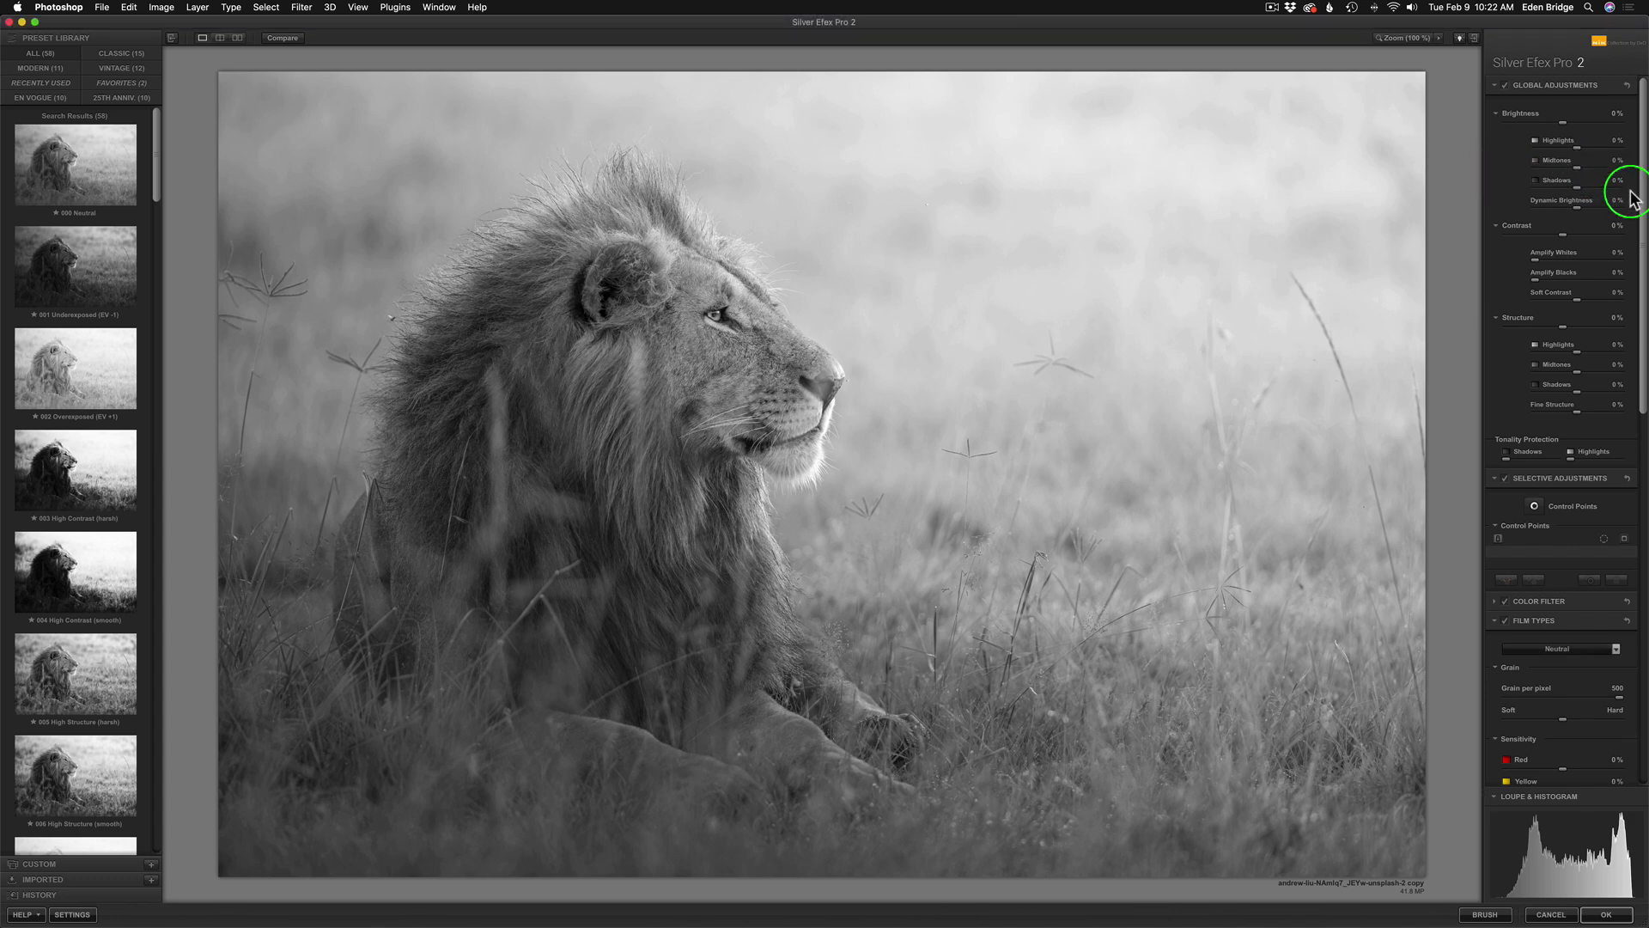
pyautogui.scroll(-1, 1640, 211)
pyautogui.moveTo(1641, 211); pyautogui.dragTo(1644, 401)
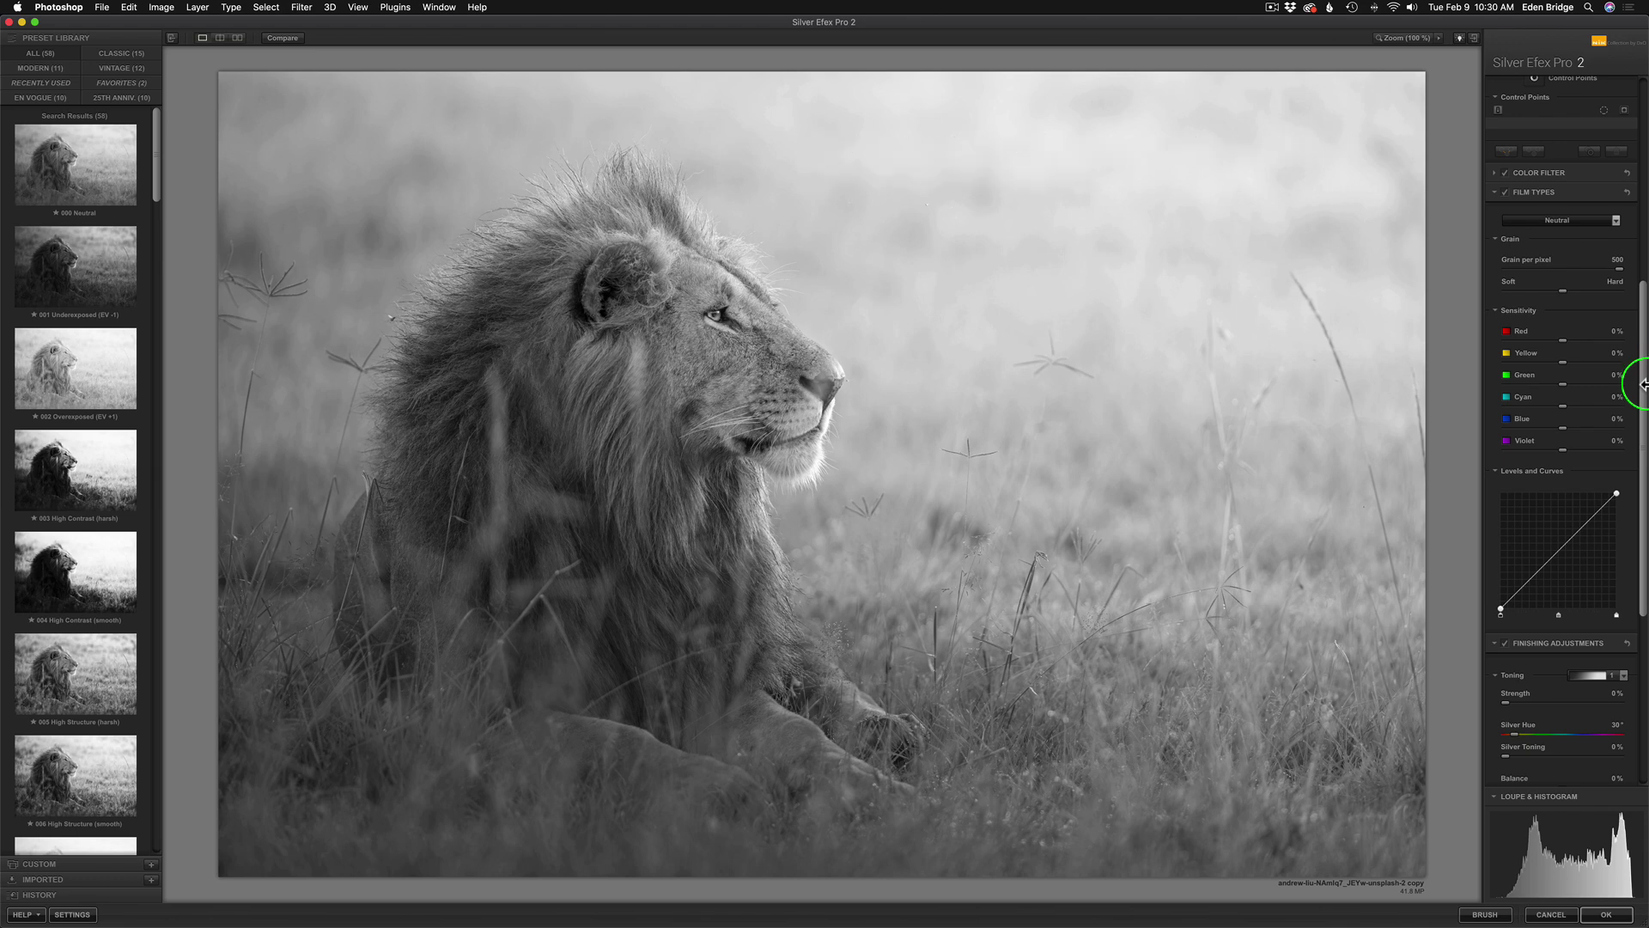
# Pick Kodak P3200 TMAX Pro from the Film Types list.
pyautogui.click(1616, 222)
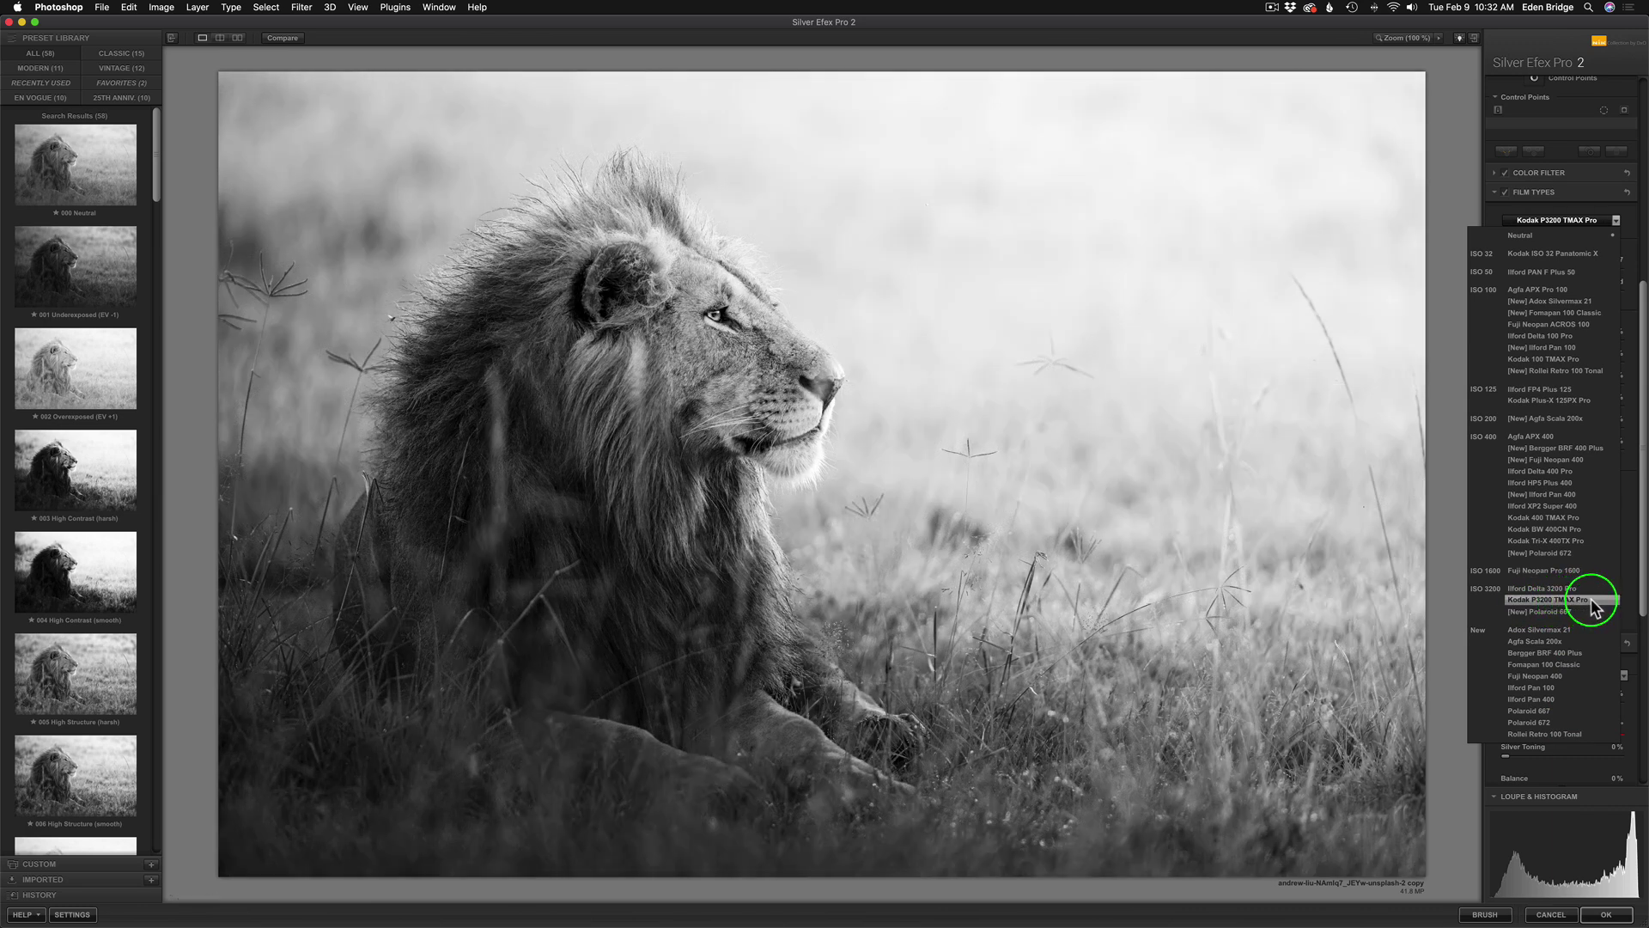
# Confirm Kodak P3200 TMAX Pro as the film, giving grain 467 and an S-curve.
pyautogui.click(1590, 604)
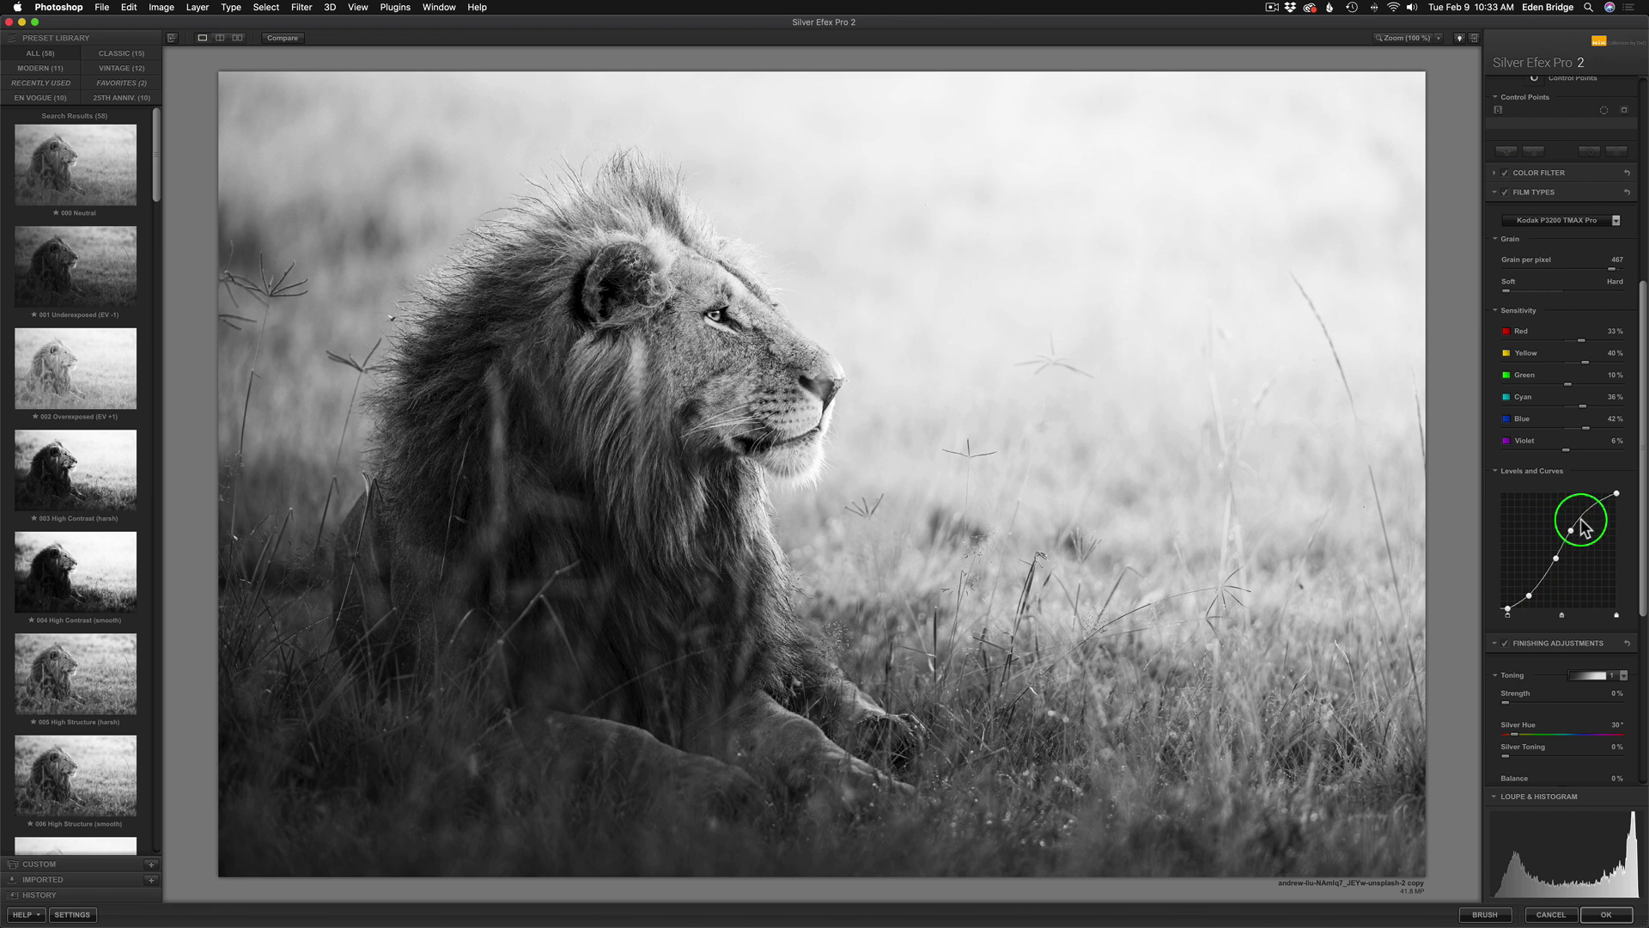
# Switch the film to [New] Adox Silvermax 21, then reopen the list to compare stocks.
pyautogui.click(1617, 223)
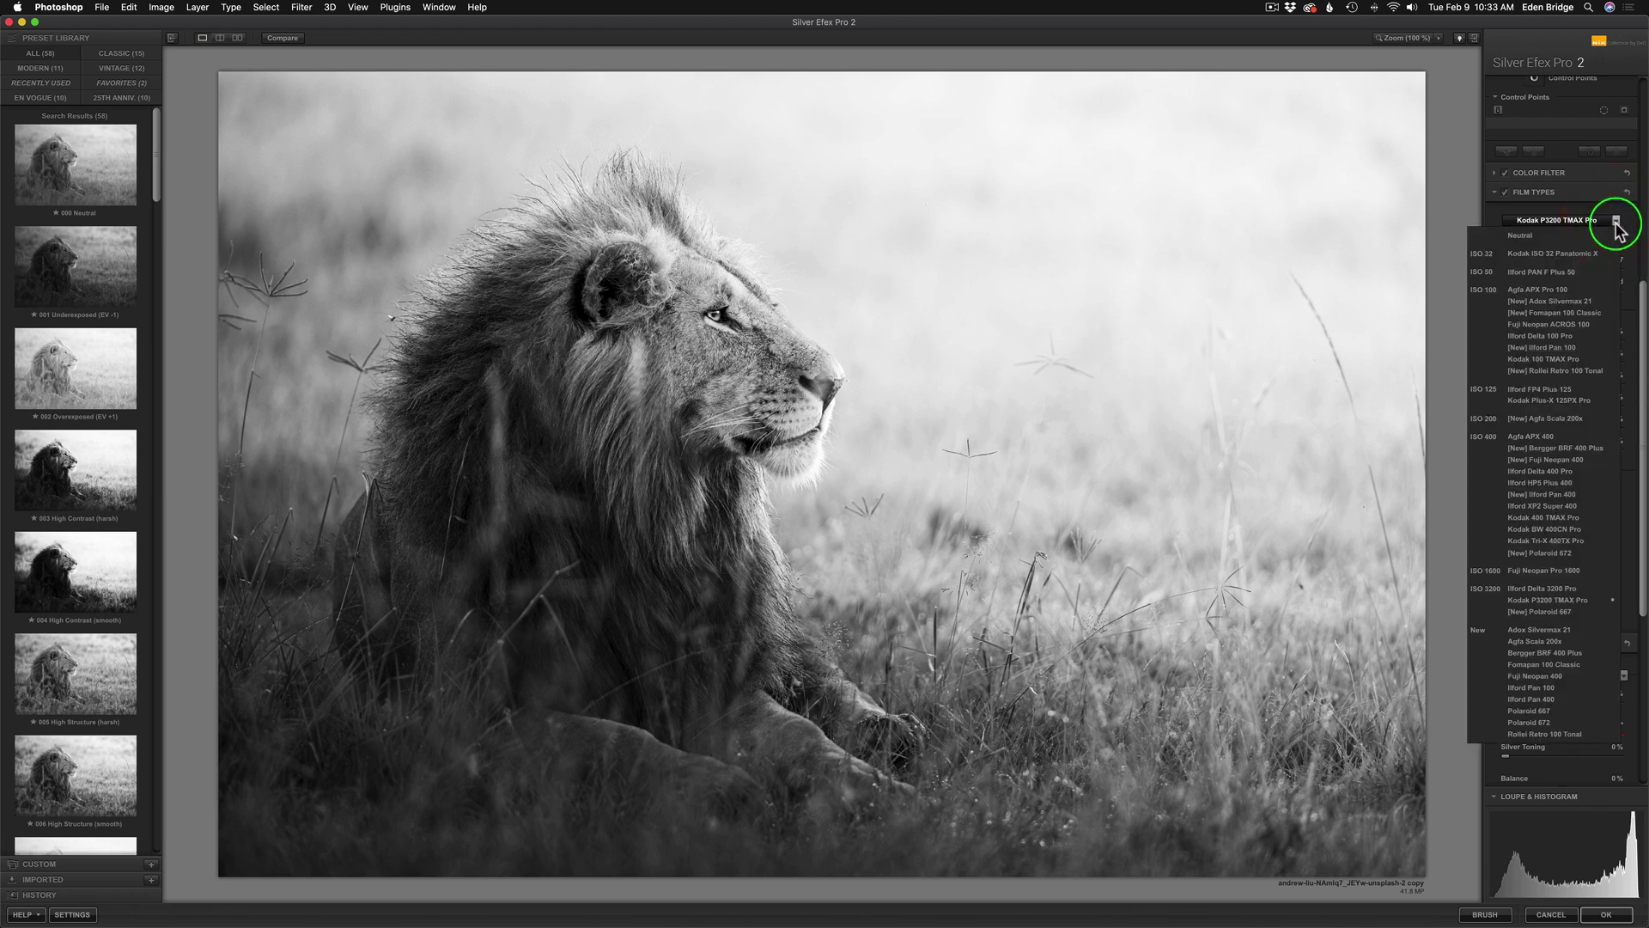
pyautogui.click(1557, 301)
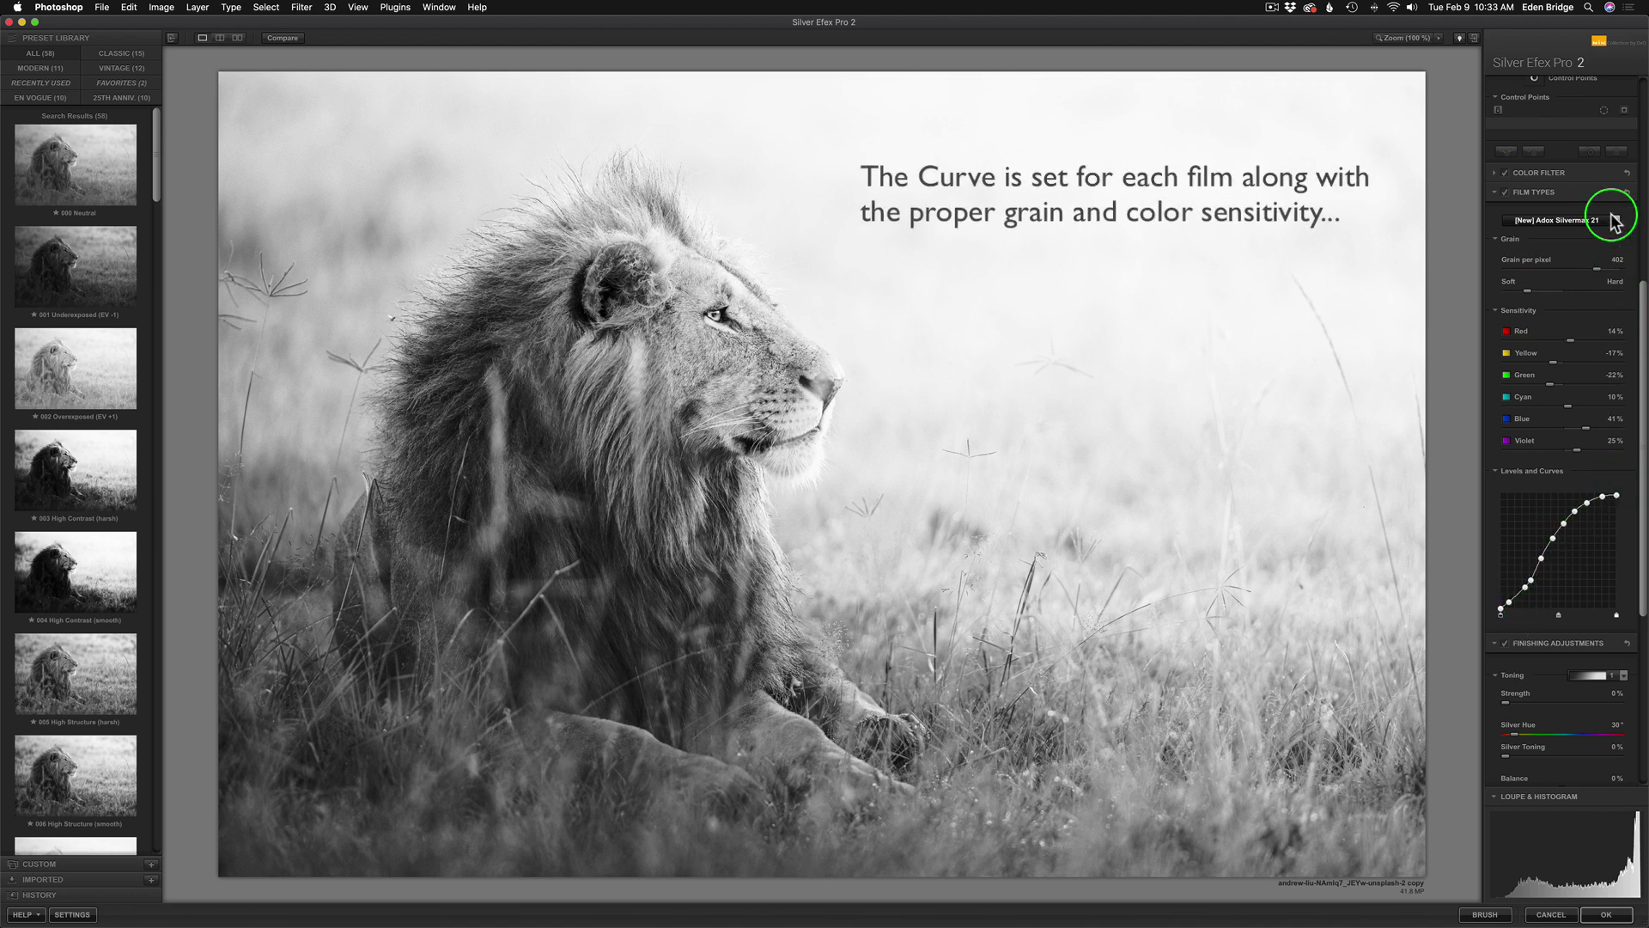
pyautogui.click(1585, 229)
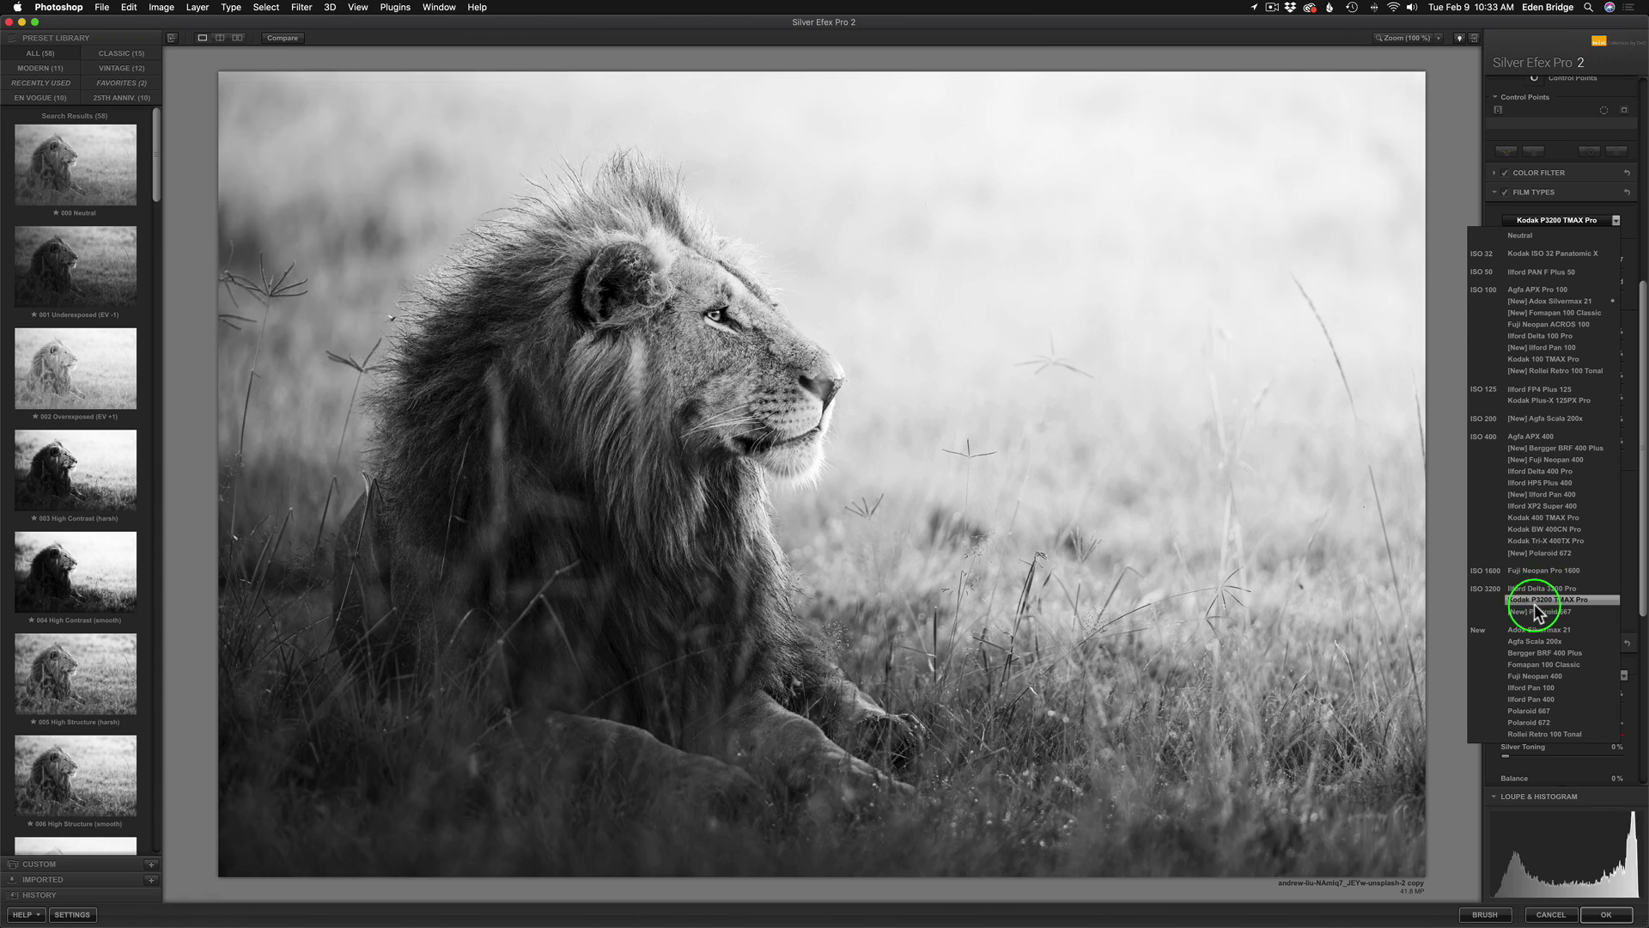
# Choose Kodak P3200 TMAX Pro again as the lion's film type.
pyautogui.click(1593, 607)
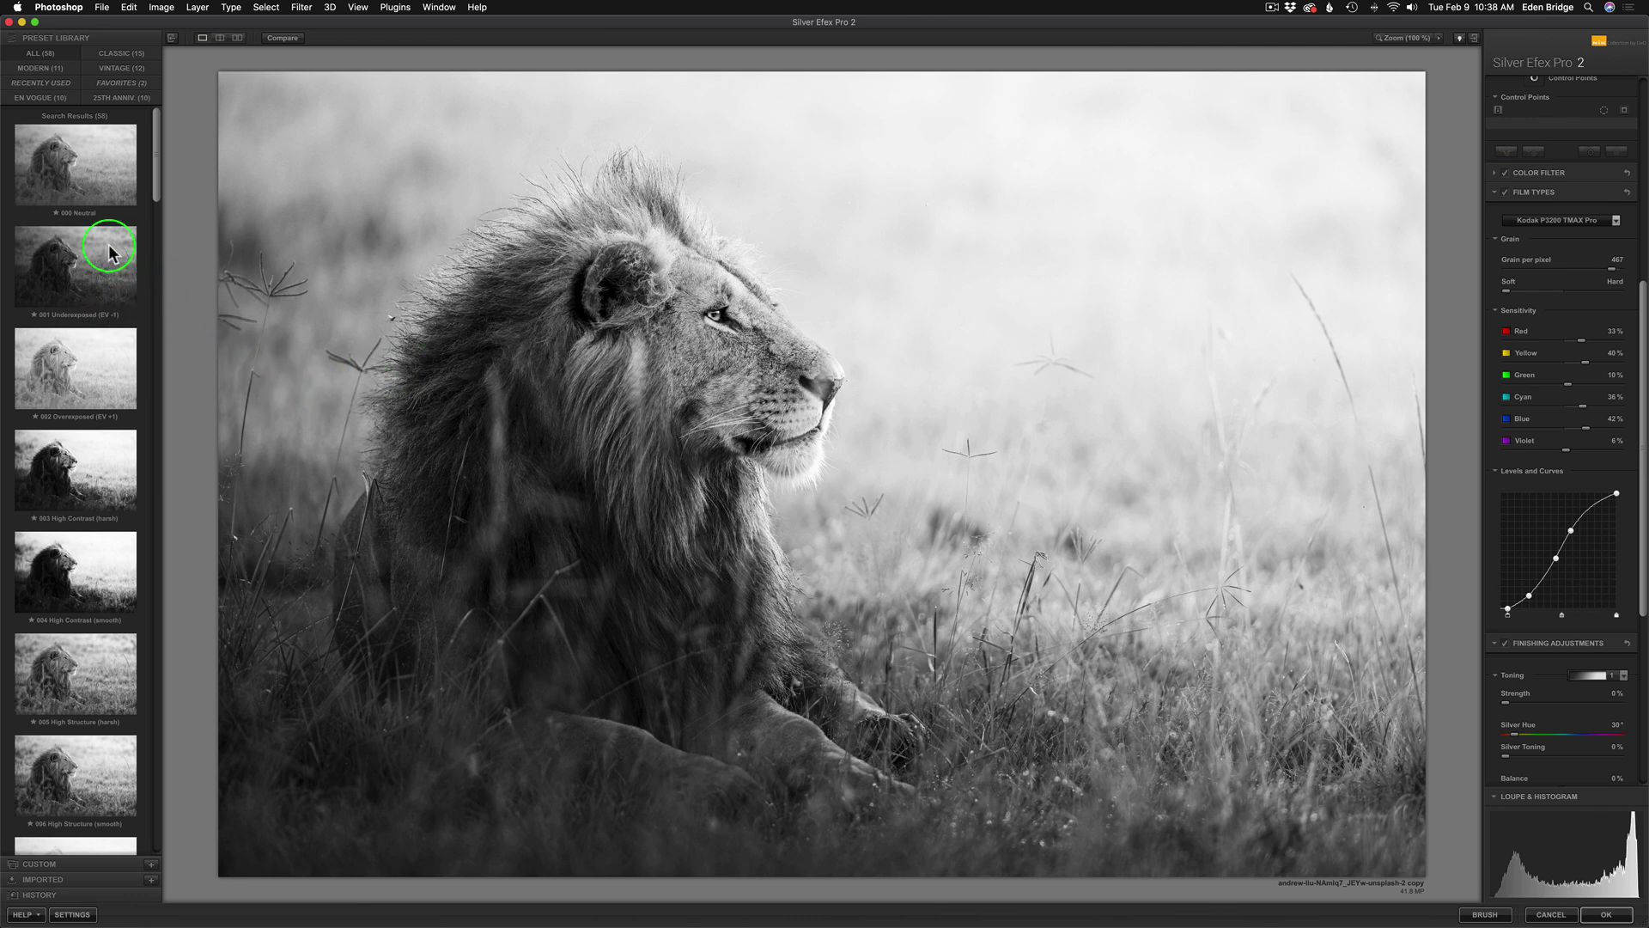
# Collapse the Preset Library panel to enlarge the lion preview.
pyautogui.click(172, 39)
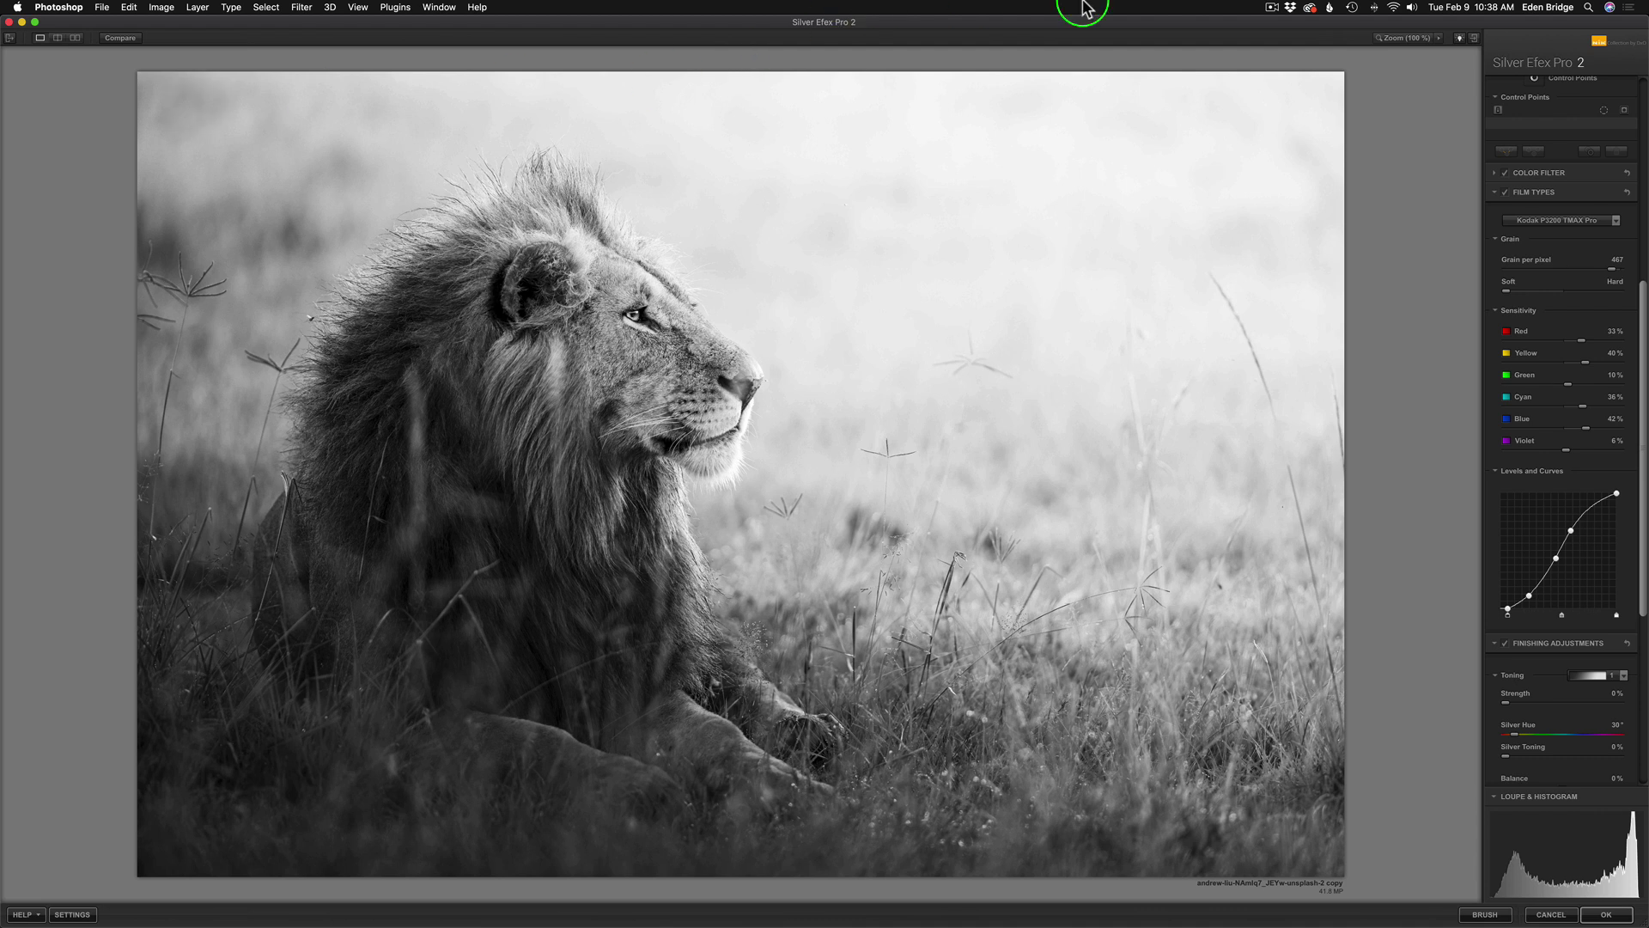
# Scroll up to Global Adjustments and collapse then re-expand the Brightness group.
pyautogui.moveTo(1642, 310); pyautogui.dragTo(1627, 51)
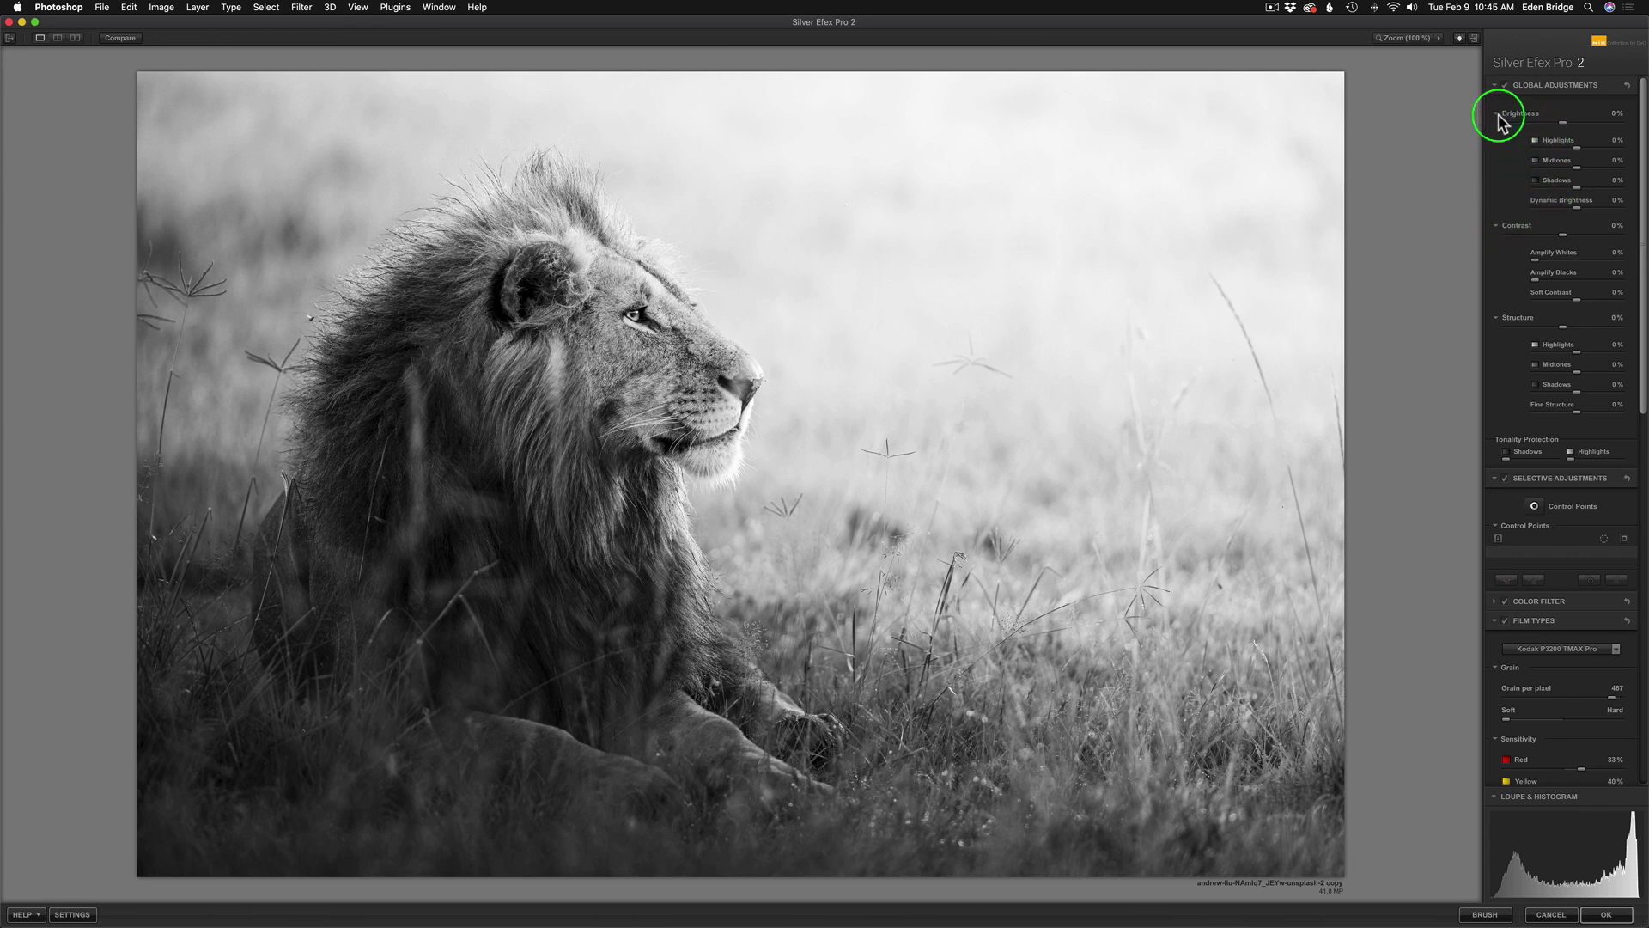
pyautogui.click(1495, 114)
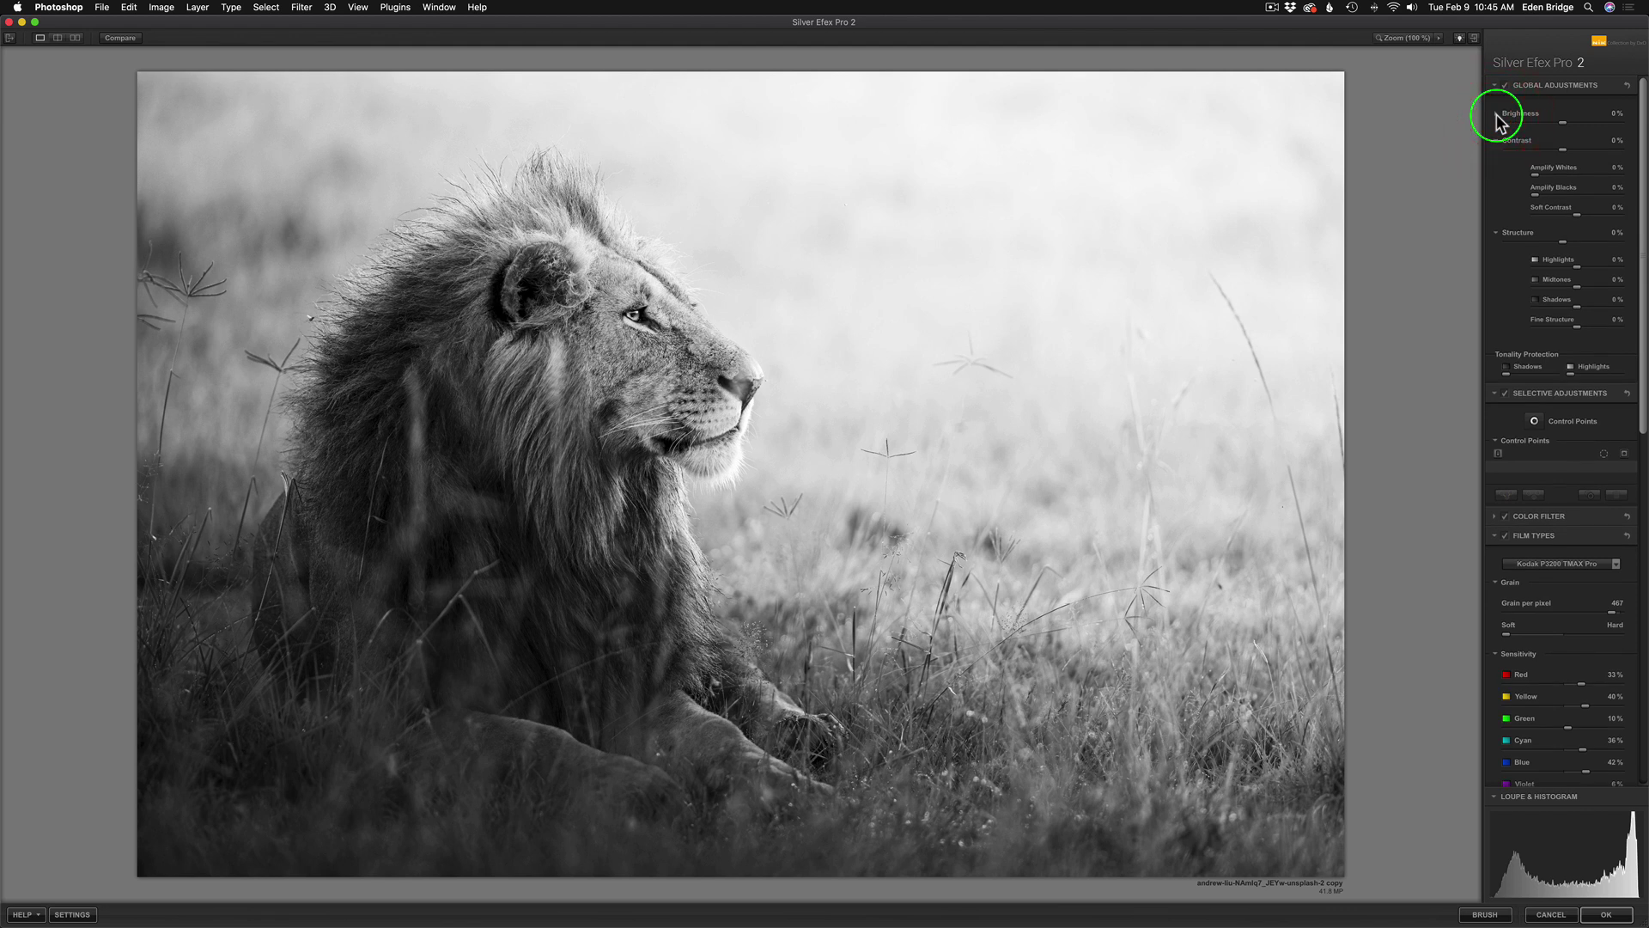
pyautogui.click(1496, 115)
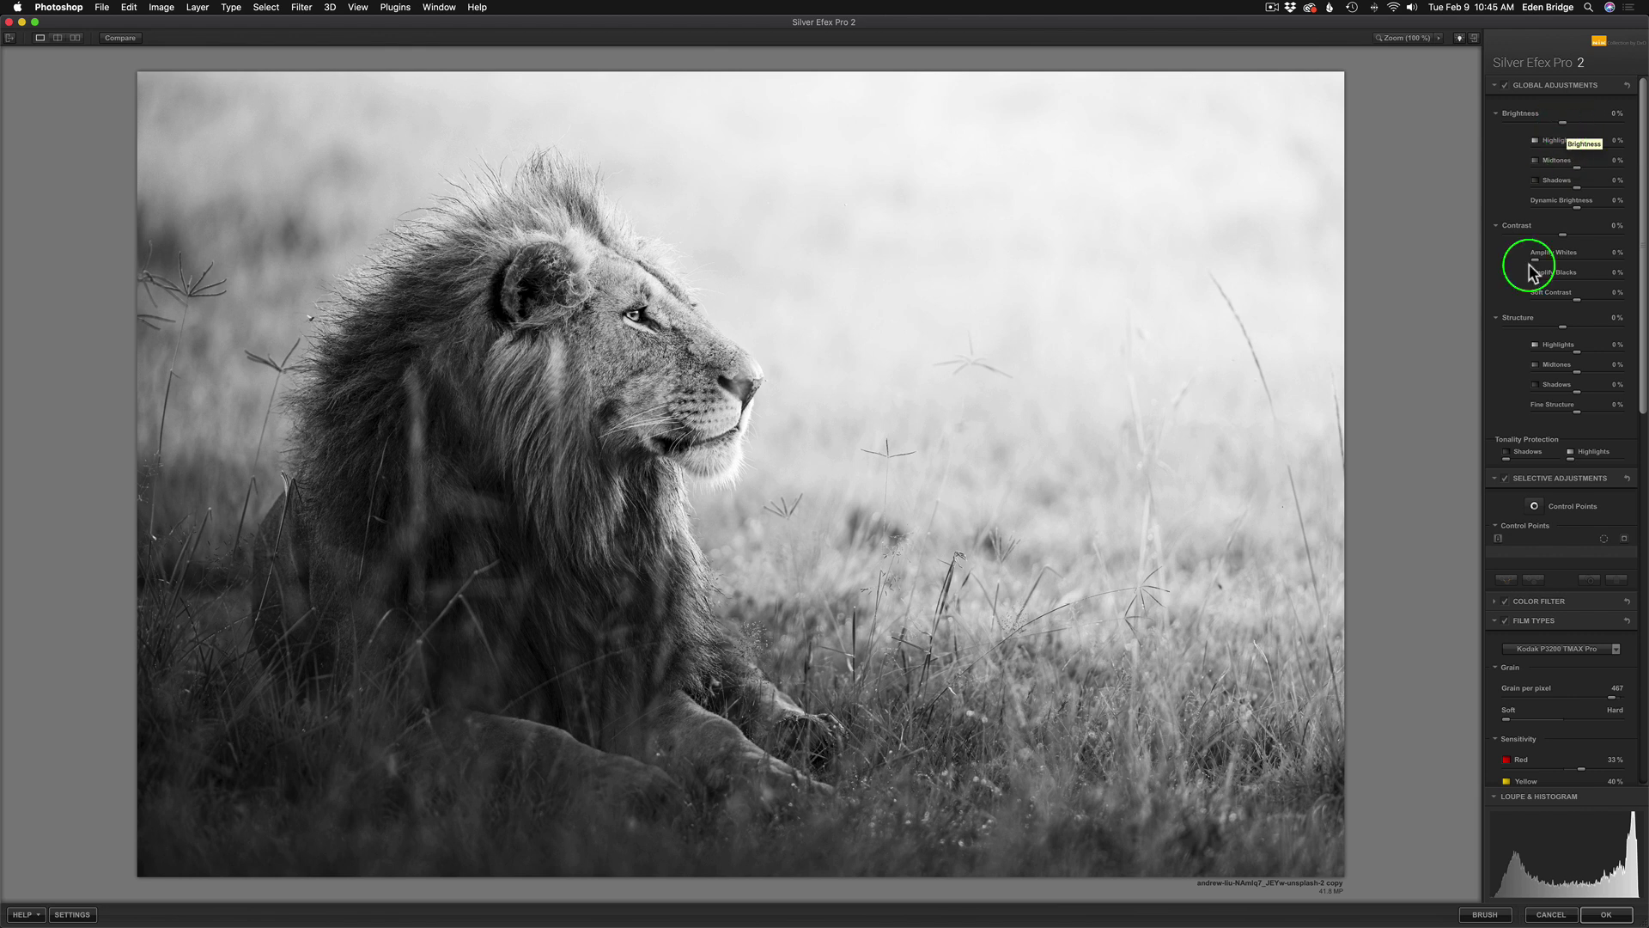
# Set Highlights −16%, Midtones −12%, Shadows −13% and Dynamic Brightness −3%.
pyautogui.moveTo(1589, 842)
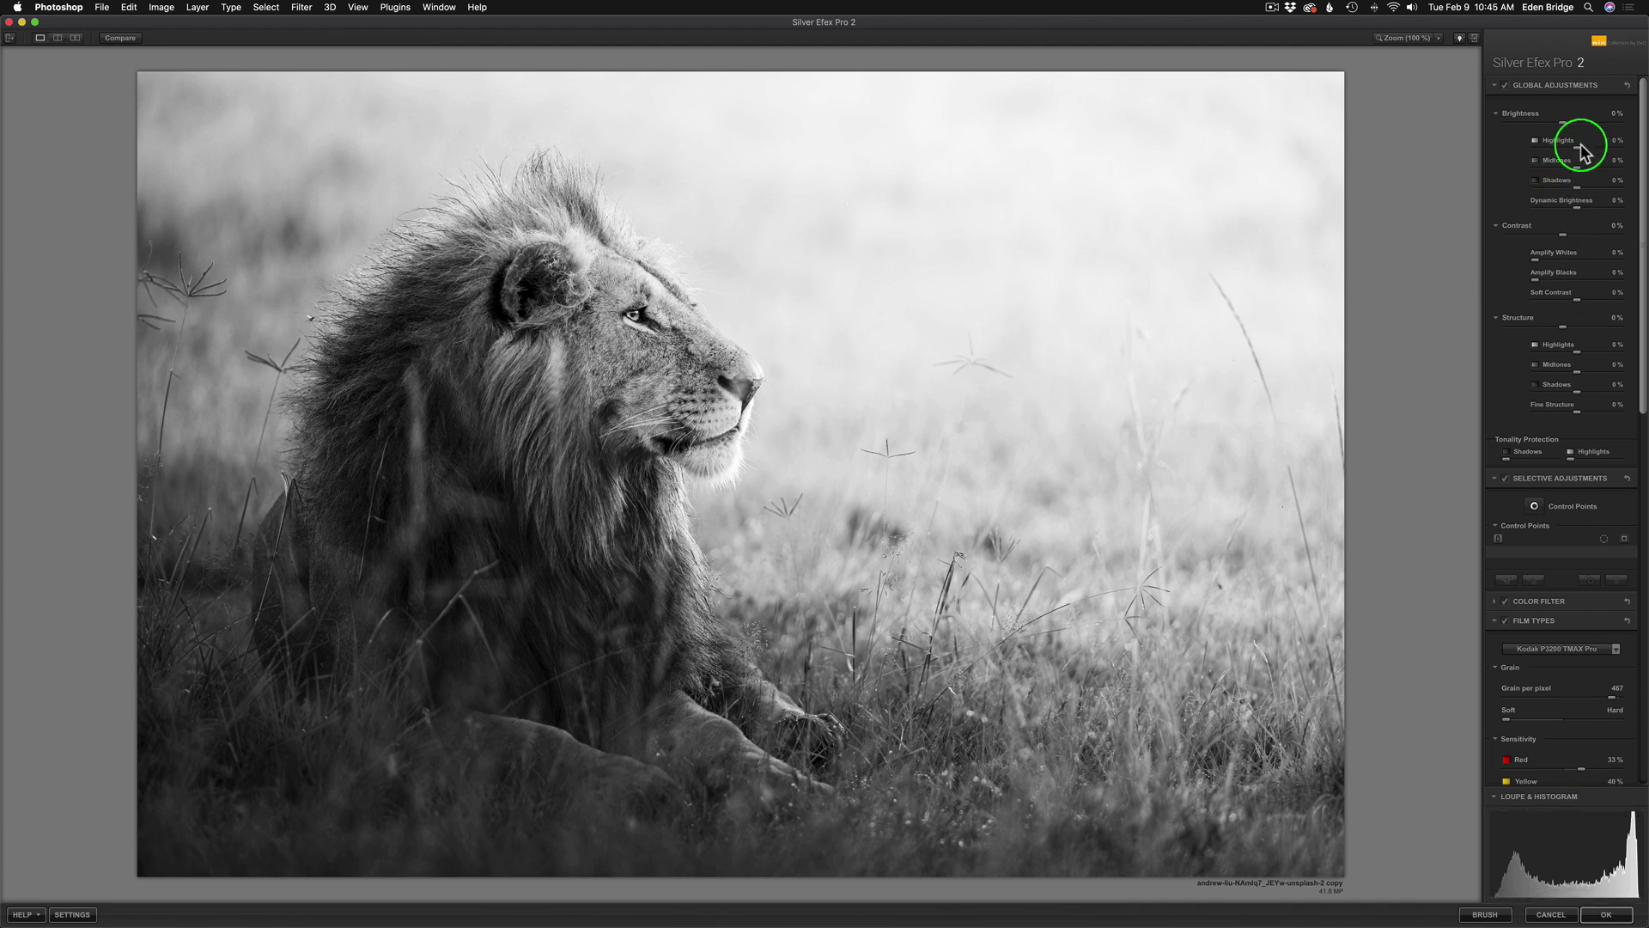
pyautogui.moveTo(1578, 153)
pyautogui.mouseDown()
pyautogui.moveTo(1563, 155)
pyautogui.moveTo(1593, 174)
pyautogui.moveTo(1575, 176)
pyautogui.mouseUp()
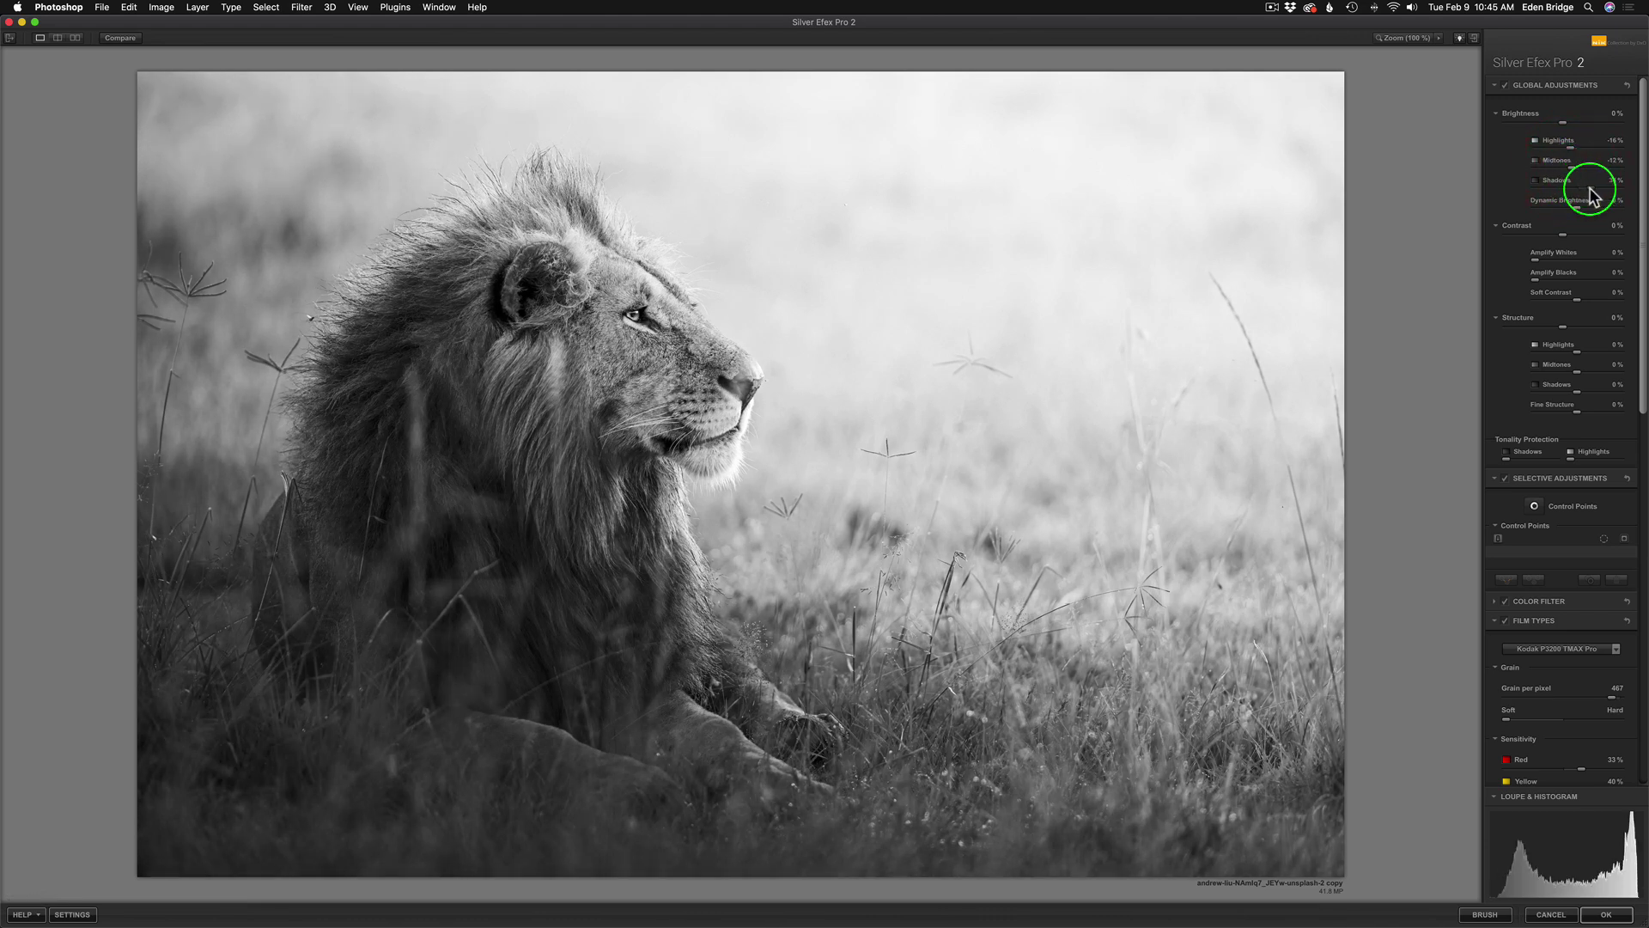
pyautogui.moveTo(1588, 187); pyautogui.dragTo(1581, 185)
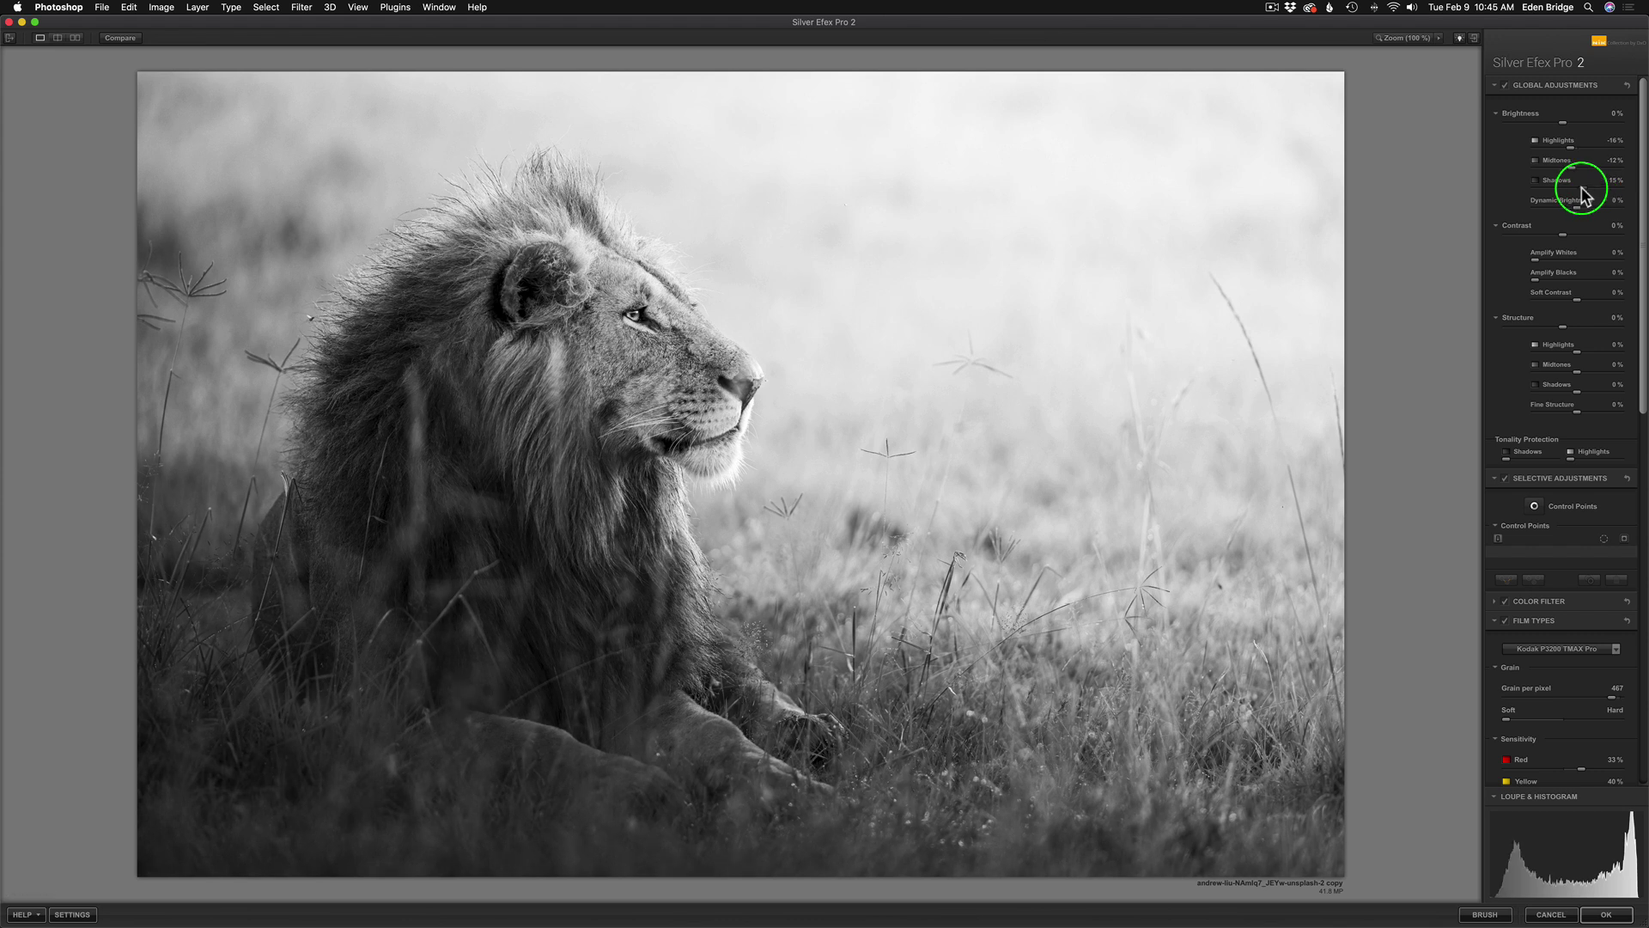
pyautogui.click(1582, 189)
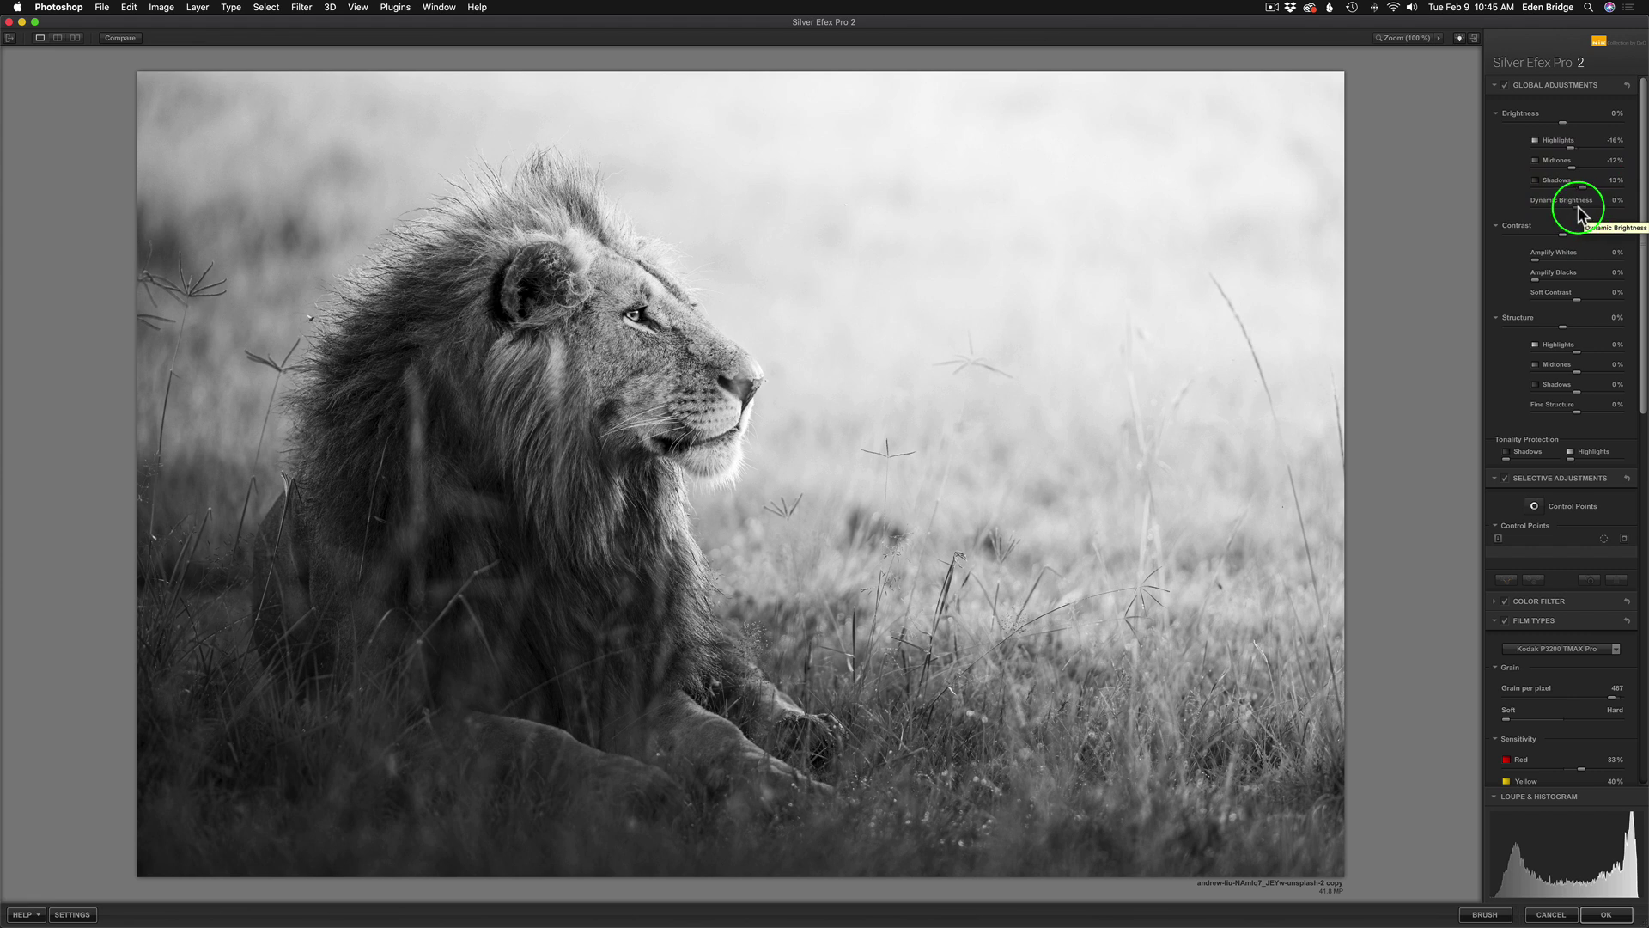
pyautogui.moveTo(1577, 207)
pyautogui.mouseDown()
pyautogui.moveTo(1602, 219)
pyautogui.moveTo(1574, 214)
pyautogui.mouseUp()
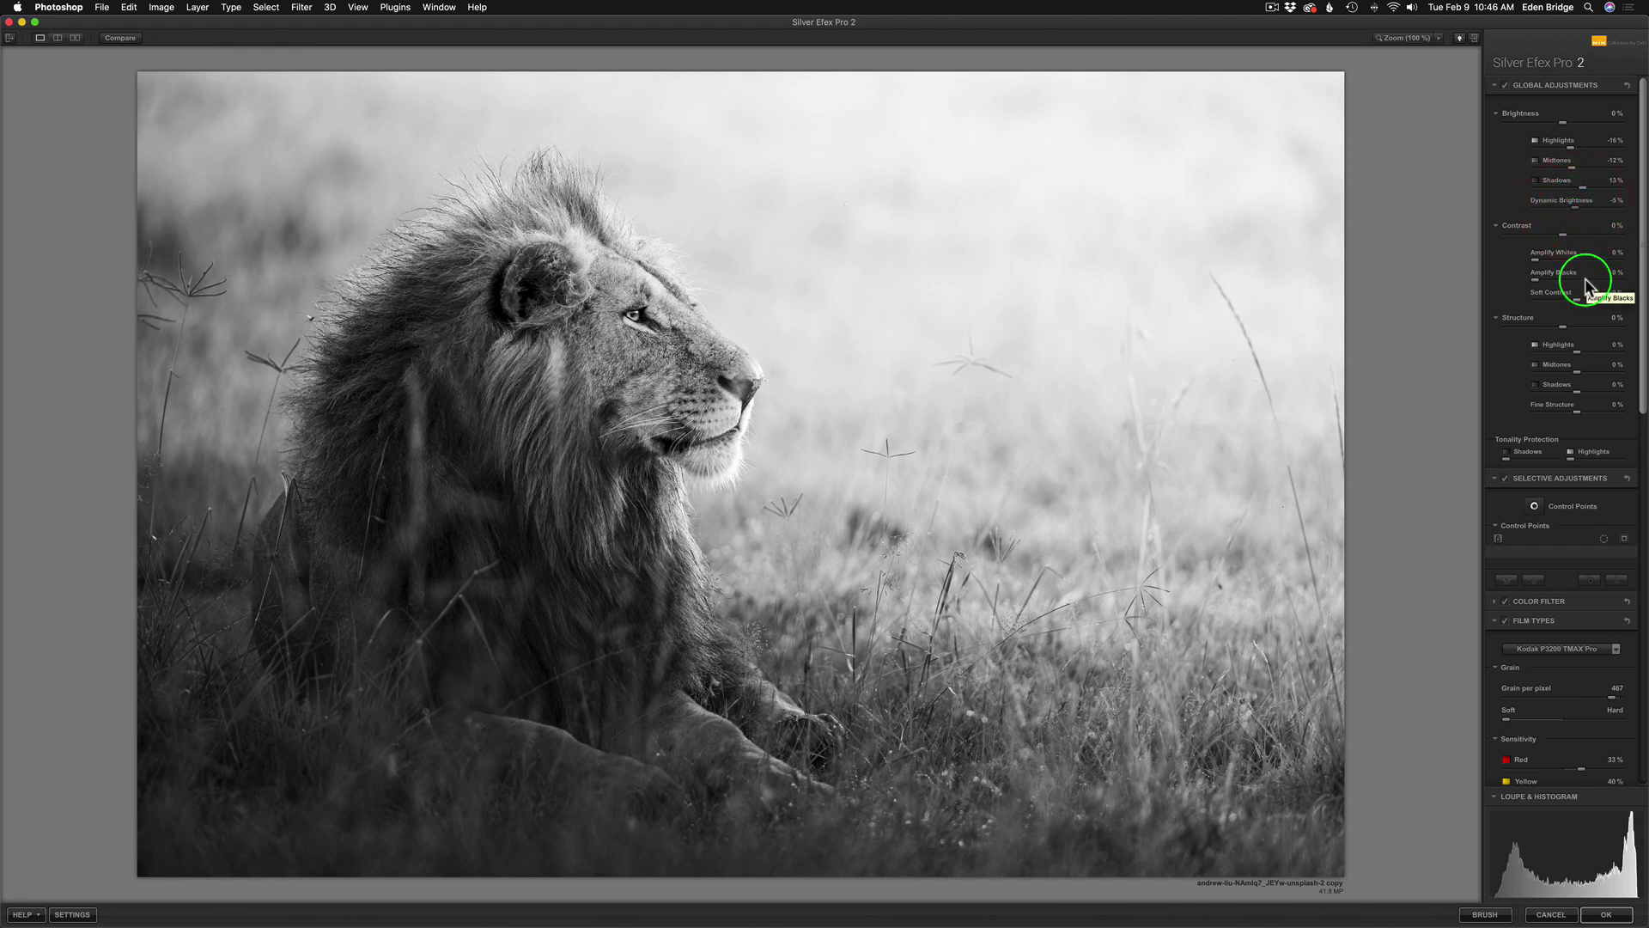
# Set Amplify Whites to 13%, Amplify Blacks to 1% and Soft Contrast to 2%.
pyautogui.moveTo(1535, 266)
pyautogui.mouseDown()
pyautogui.moveTo(1564, 269)
pyautogui.moveTo(1543, 288)
pyautogui.mouseUp()
pyautogui.click(1538, 277)
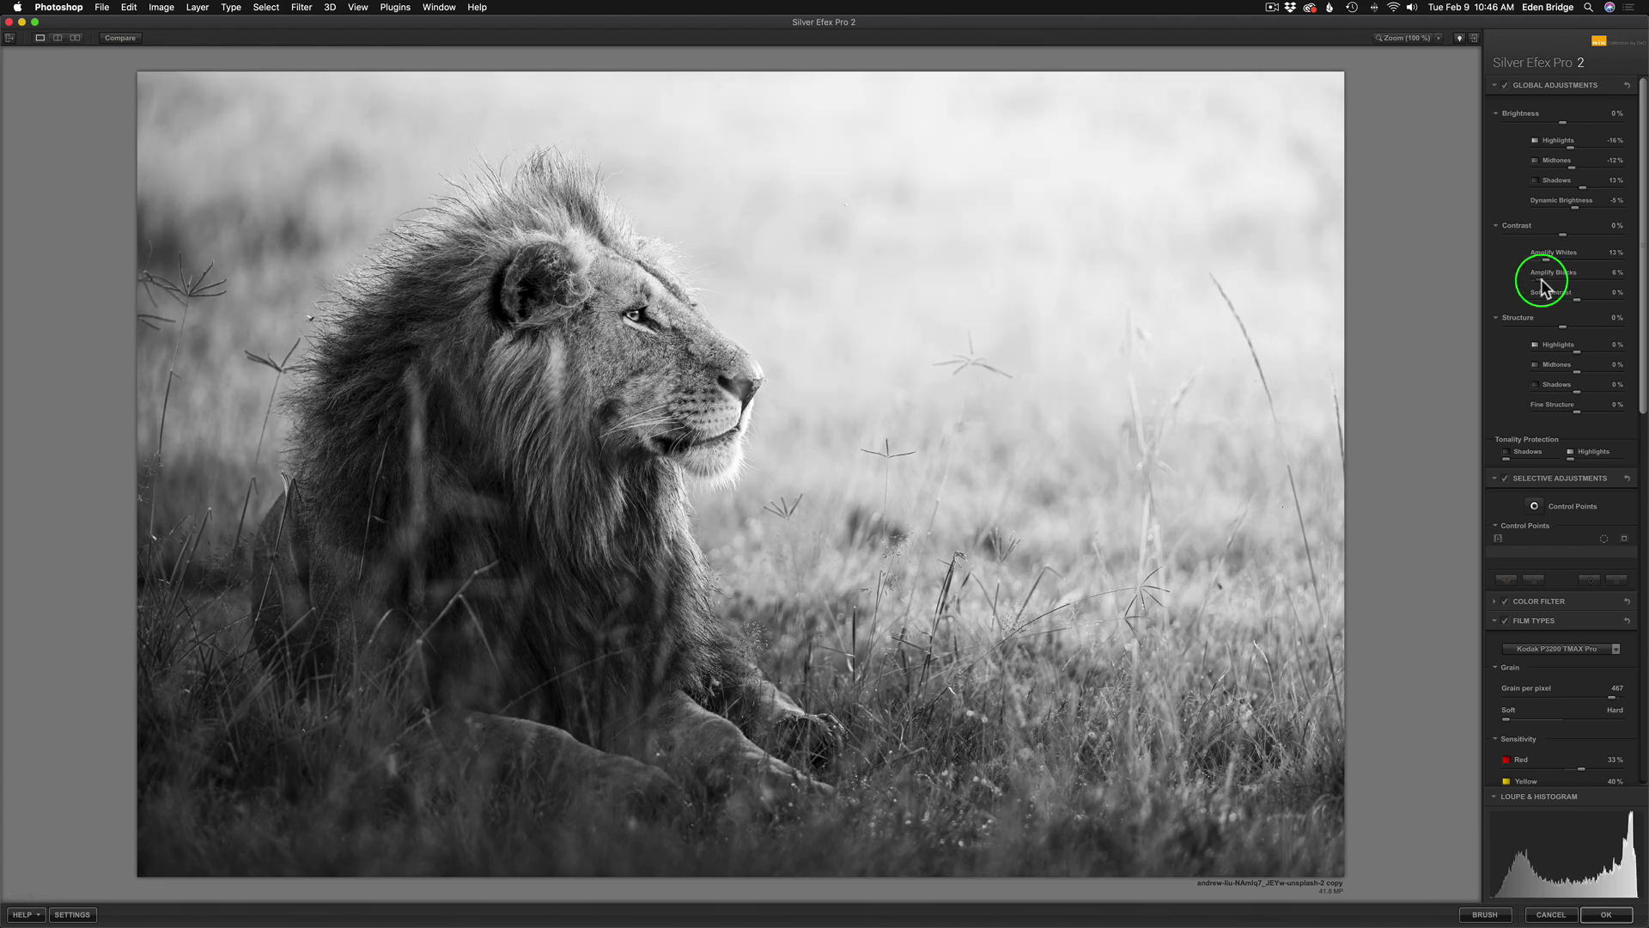
pyautogui.click(1541, 287)
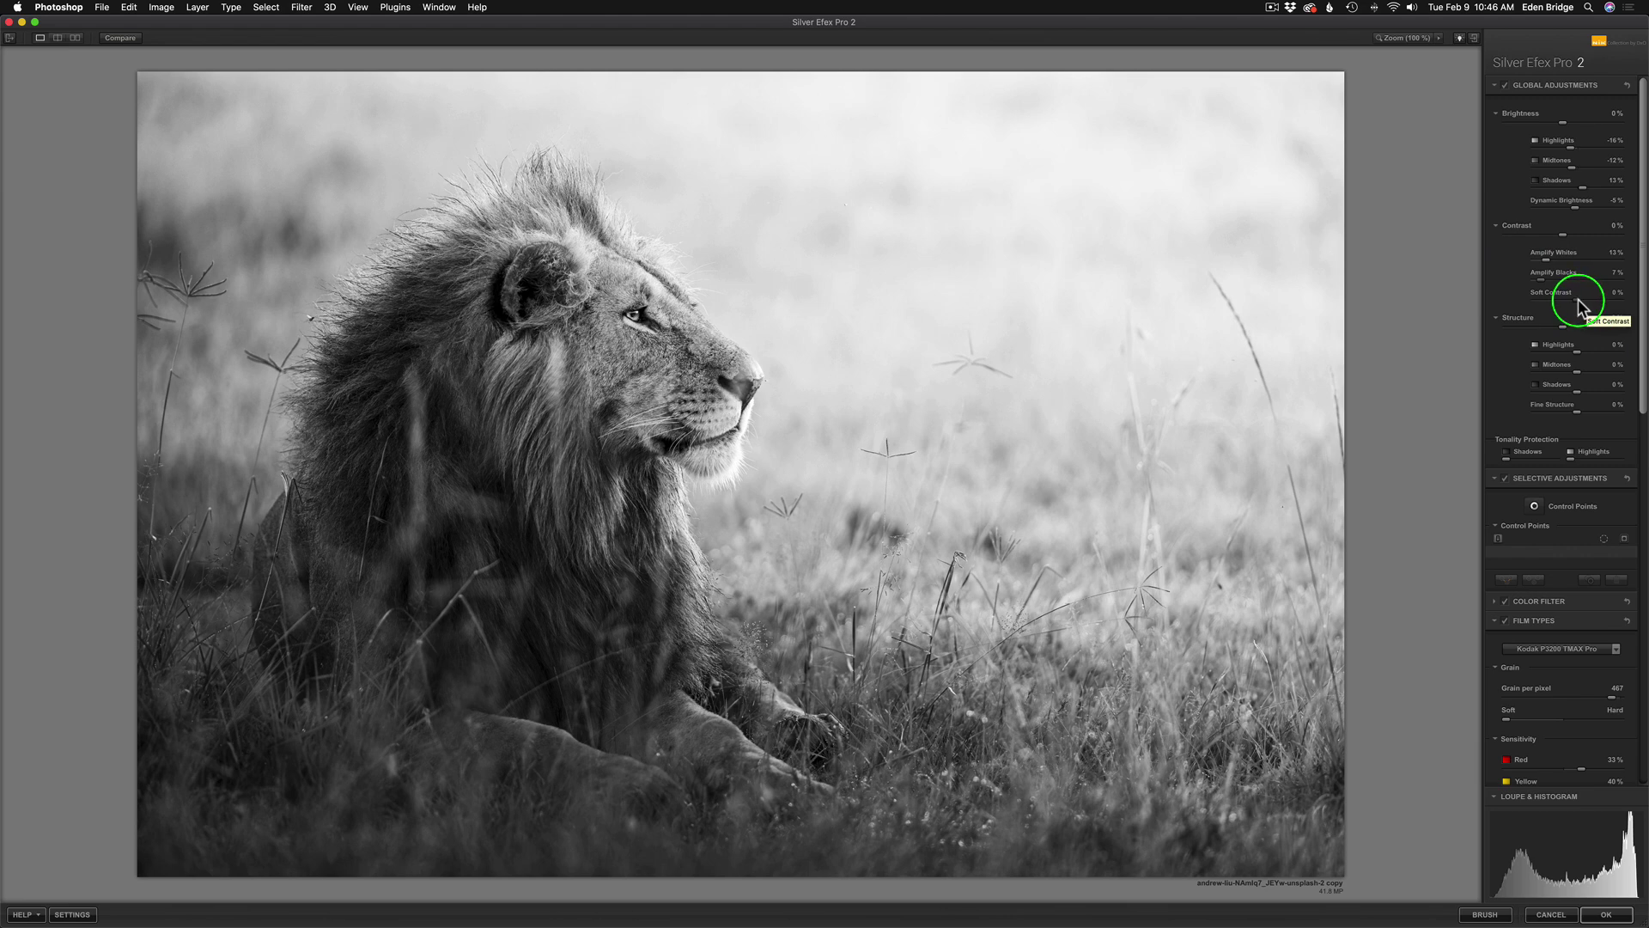
pyautogui.moveTo(1579, 302); pyautogui.dragTo(1630, 306)
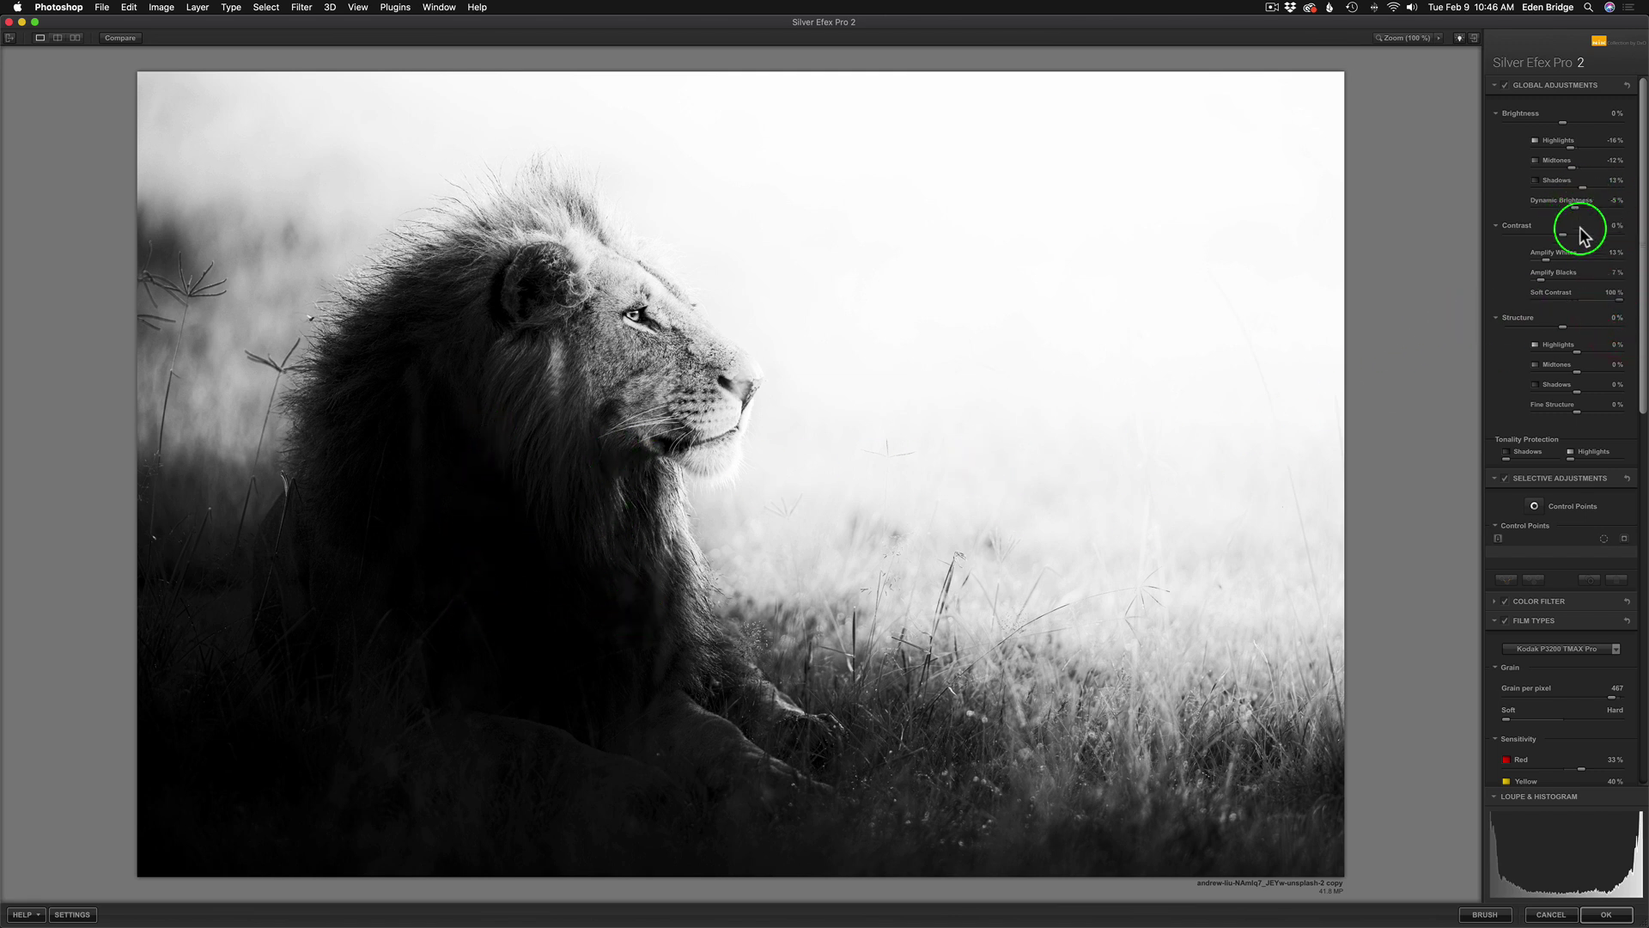
pyautogui.moveTo(1623, 306); pyautogui.dragTo(1579, 299)
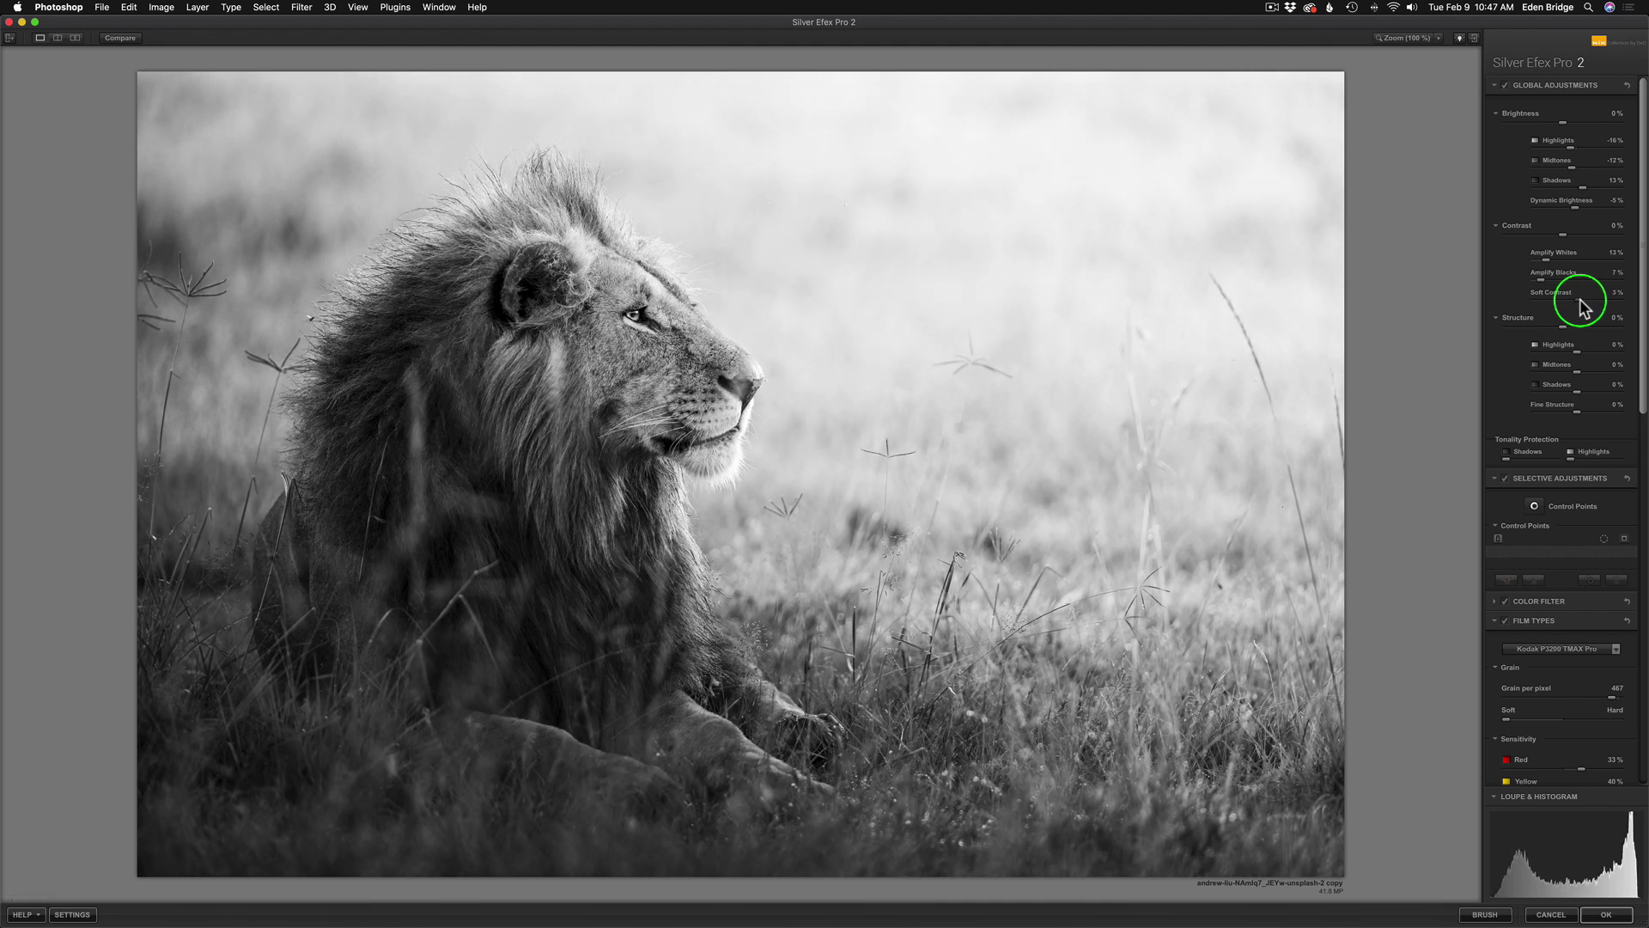
pyautogui.moveTo(1580, 301); pyautogui.dragTo(1580, 300)
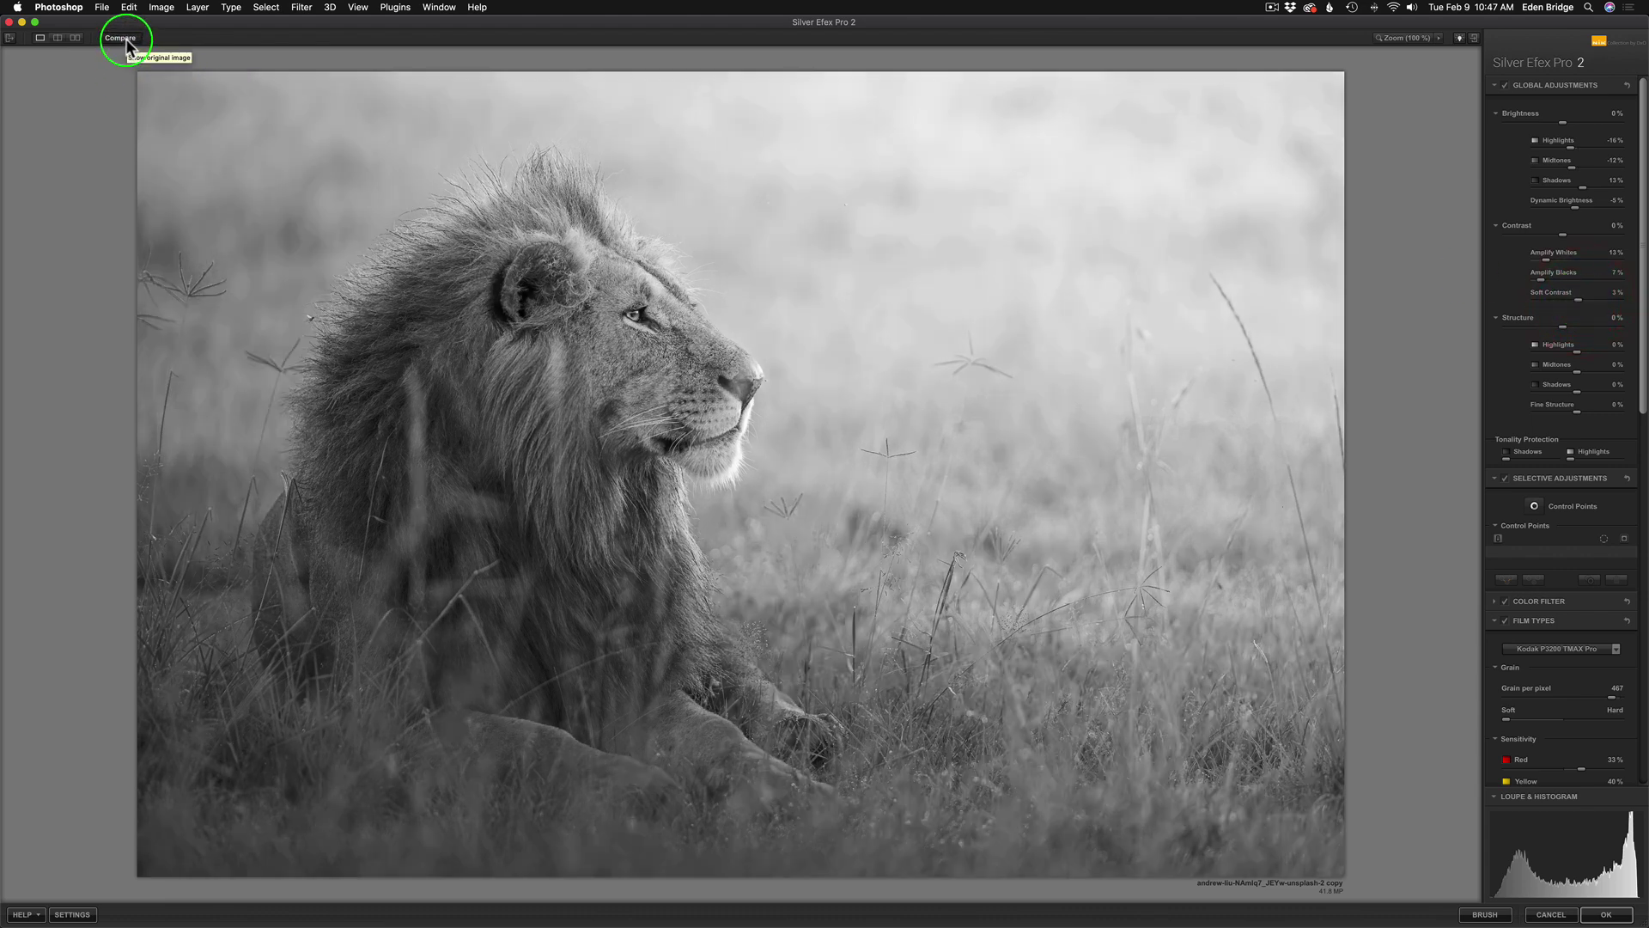
# Compare the edited lion with the original, then try a small change on the Contrast slider.
pyautogui.click(125, 39)
pyautogui.click(125, 39)
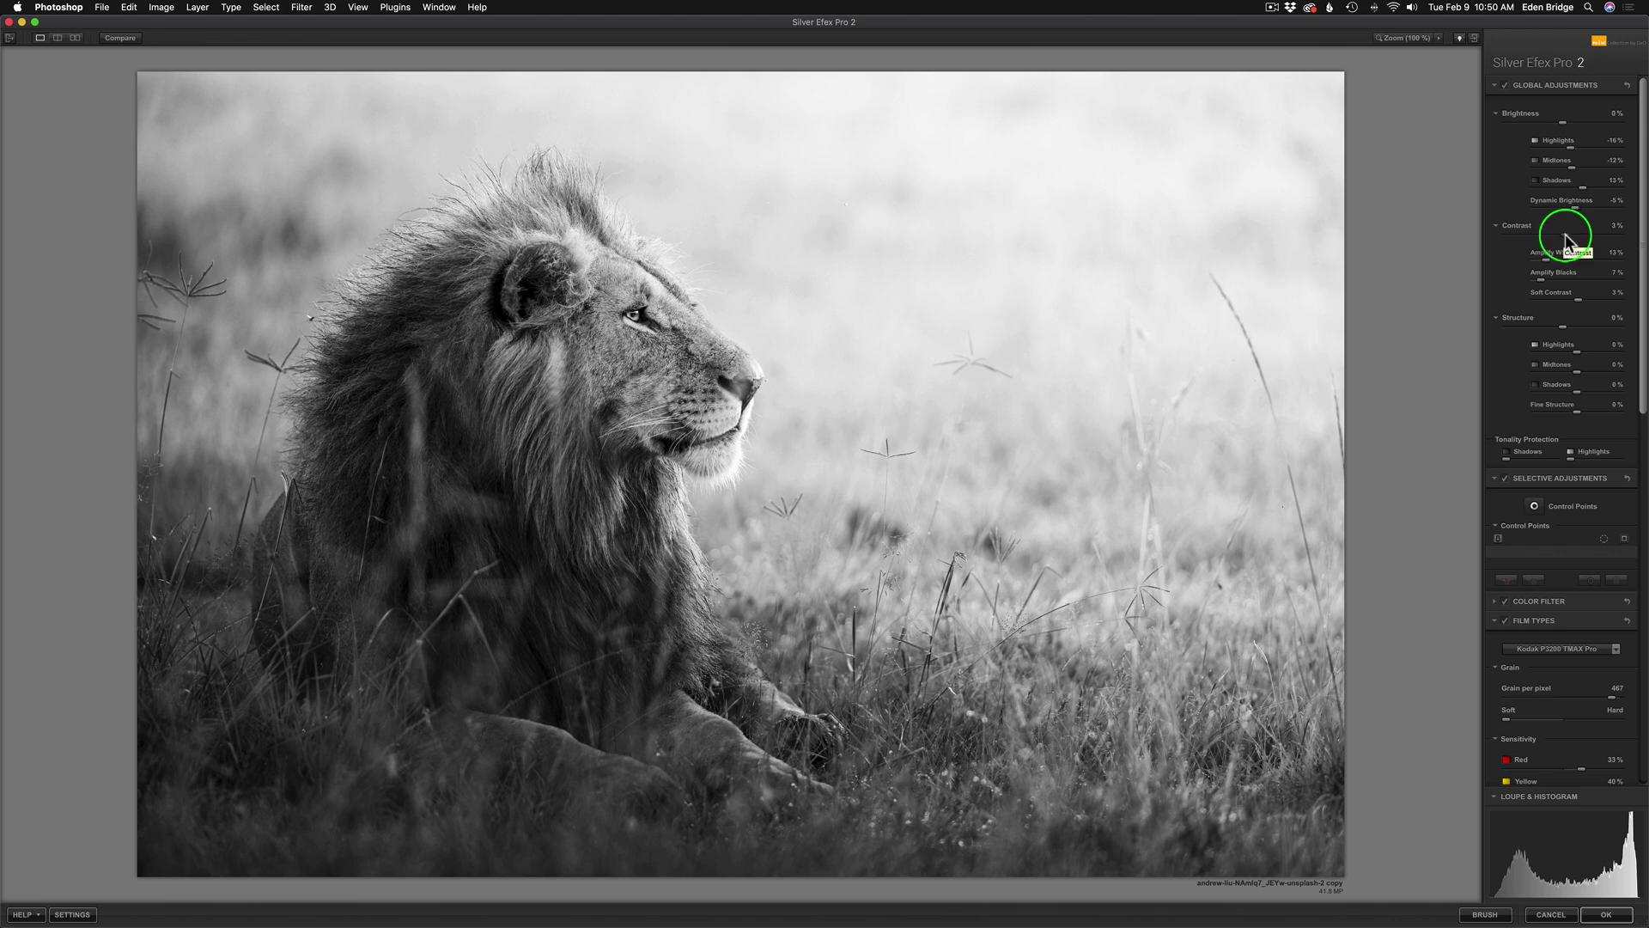
pyautogui.moveTo(1584, 243); pyautogui.dragTo(1562, 236)
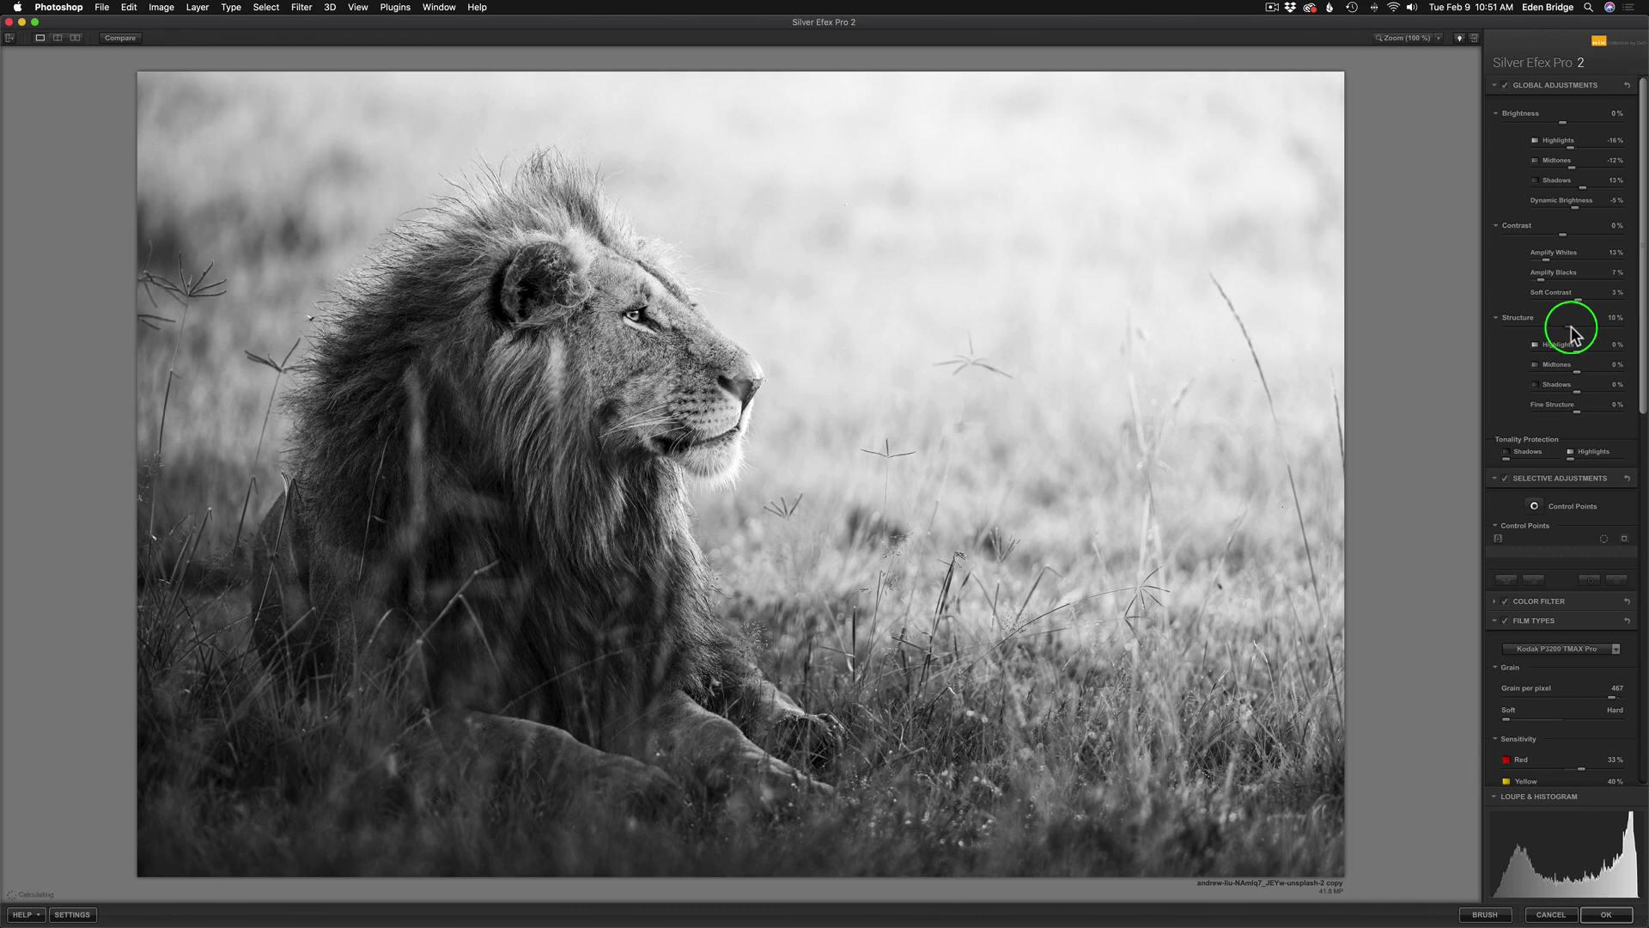
# Lower overall Structure to 4% and set Highlights structure to -8%.
pyautogui.moveTo(1570, 328)
pyautogui.mouseDown()
pyautogui.moveTo(1583, 353)
pyautogui.moveTo(1614, 357)
pyautogui.moveTo(1556, 357)
pyautogui.mouseUp()
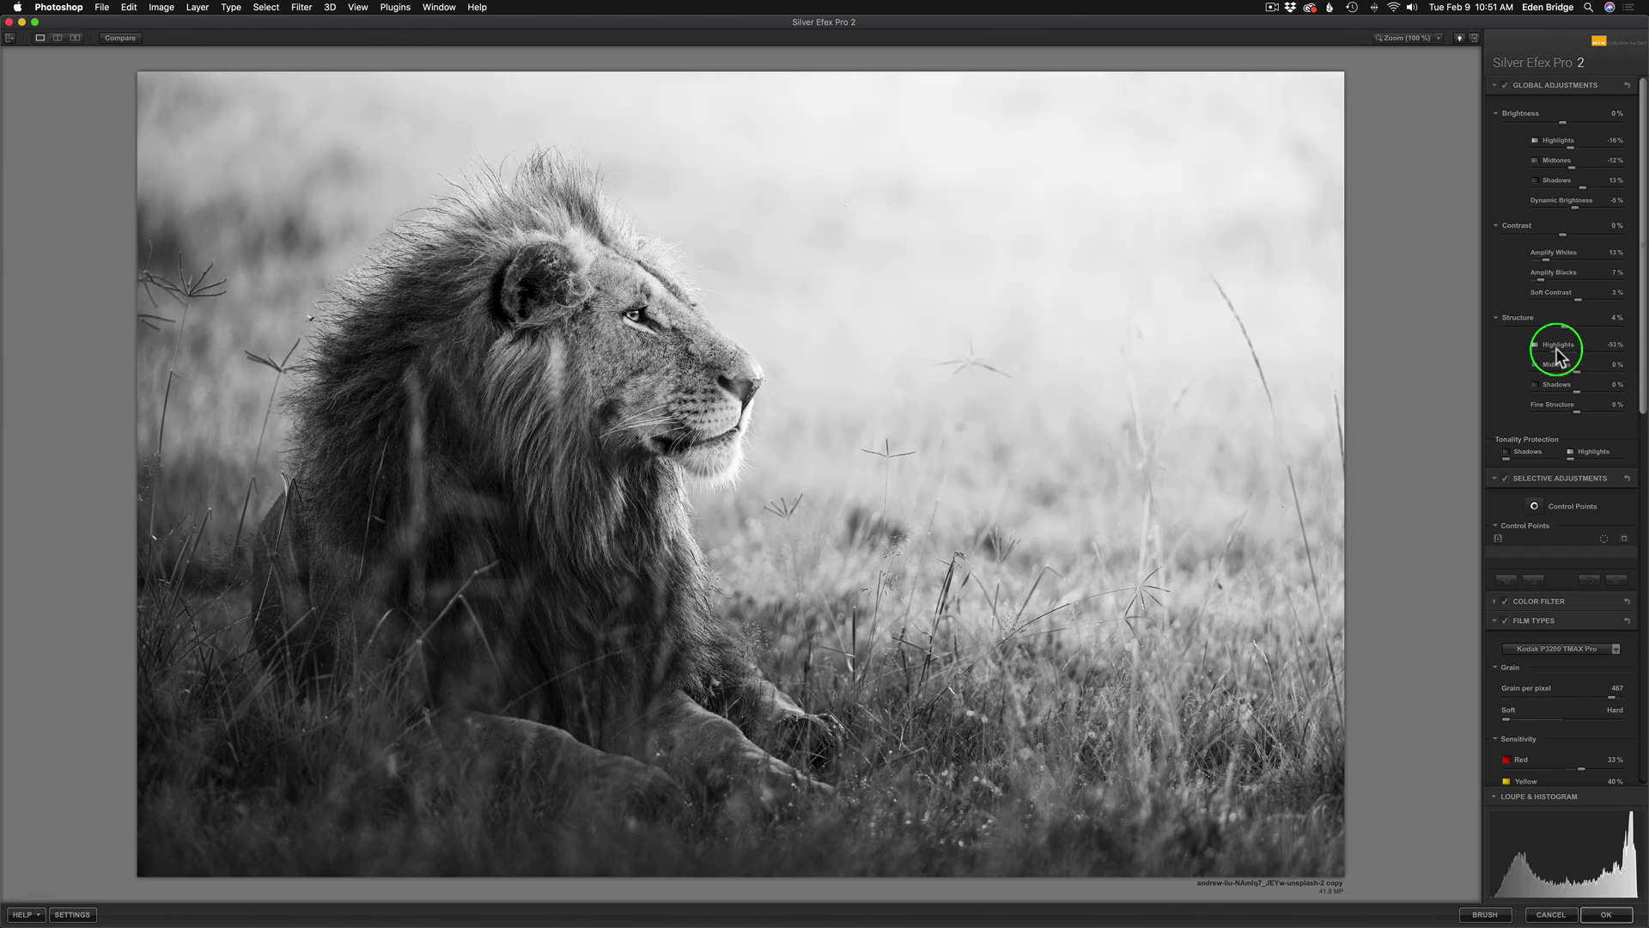
pyautogui.click(1556, 353)
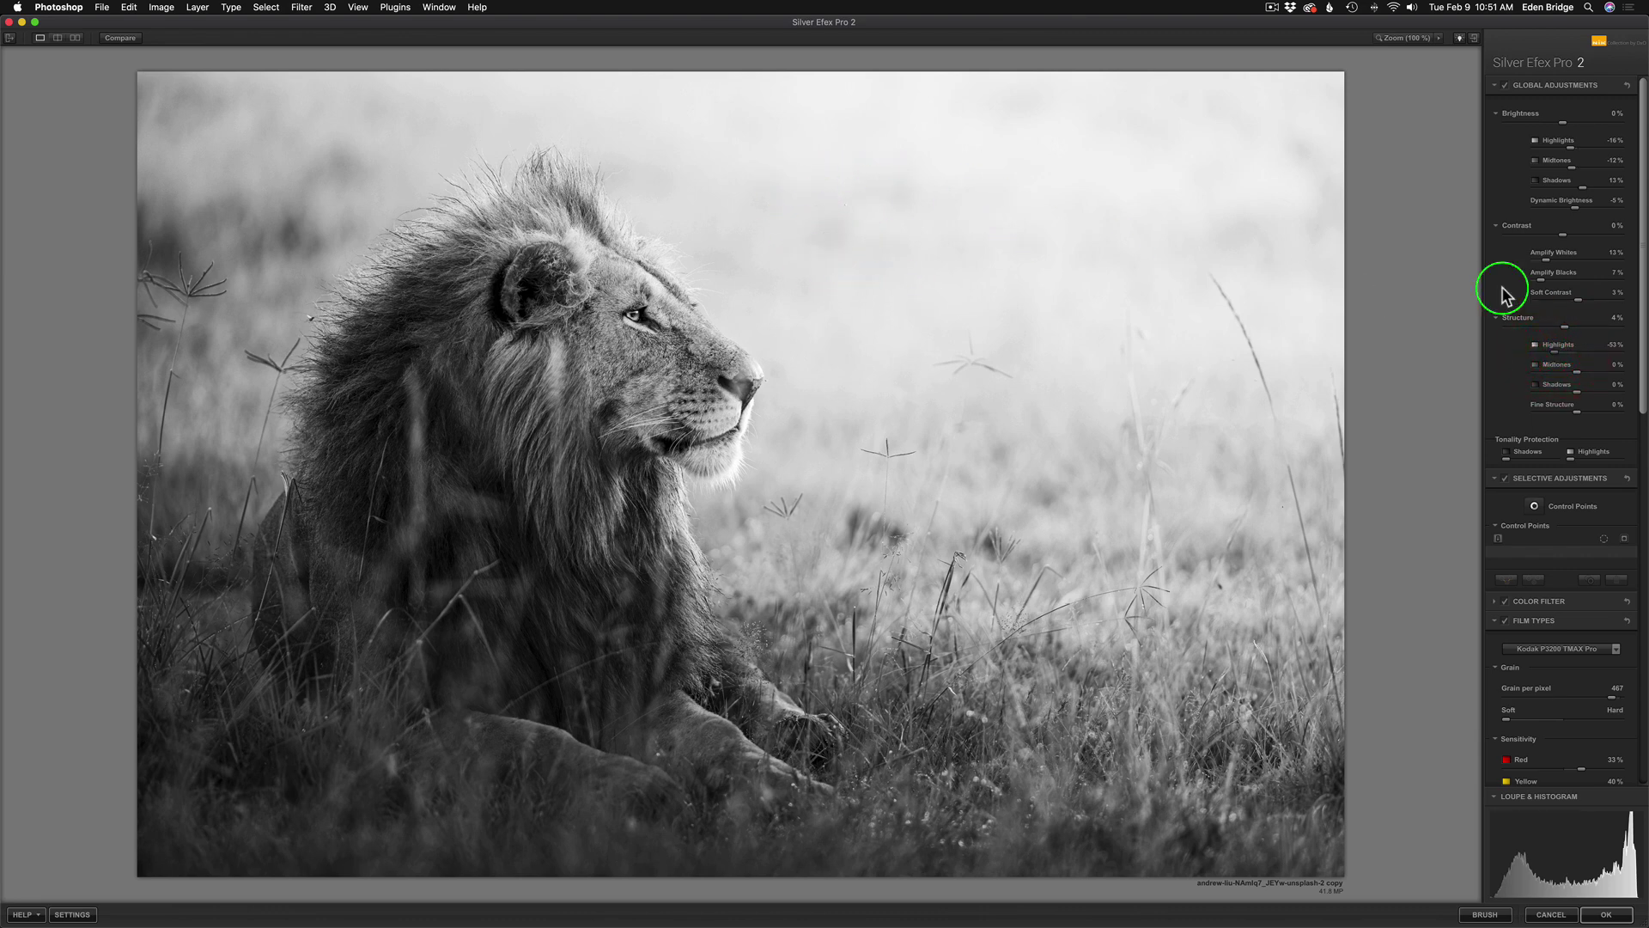
pyautogui.moveTo(1556, 356)
pyautogui.mouseDown()
pyautogui.moveTo(1609, 357)
pyautogui.moveTo(1578, 359)
pyautogui.mouseUp()
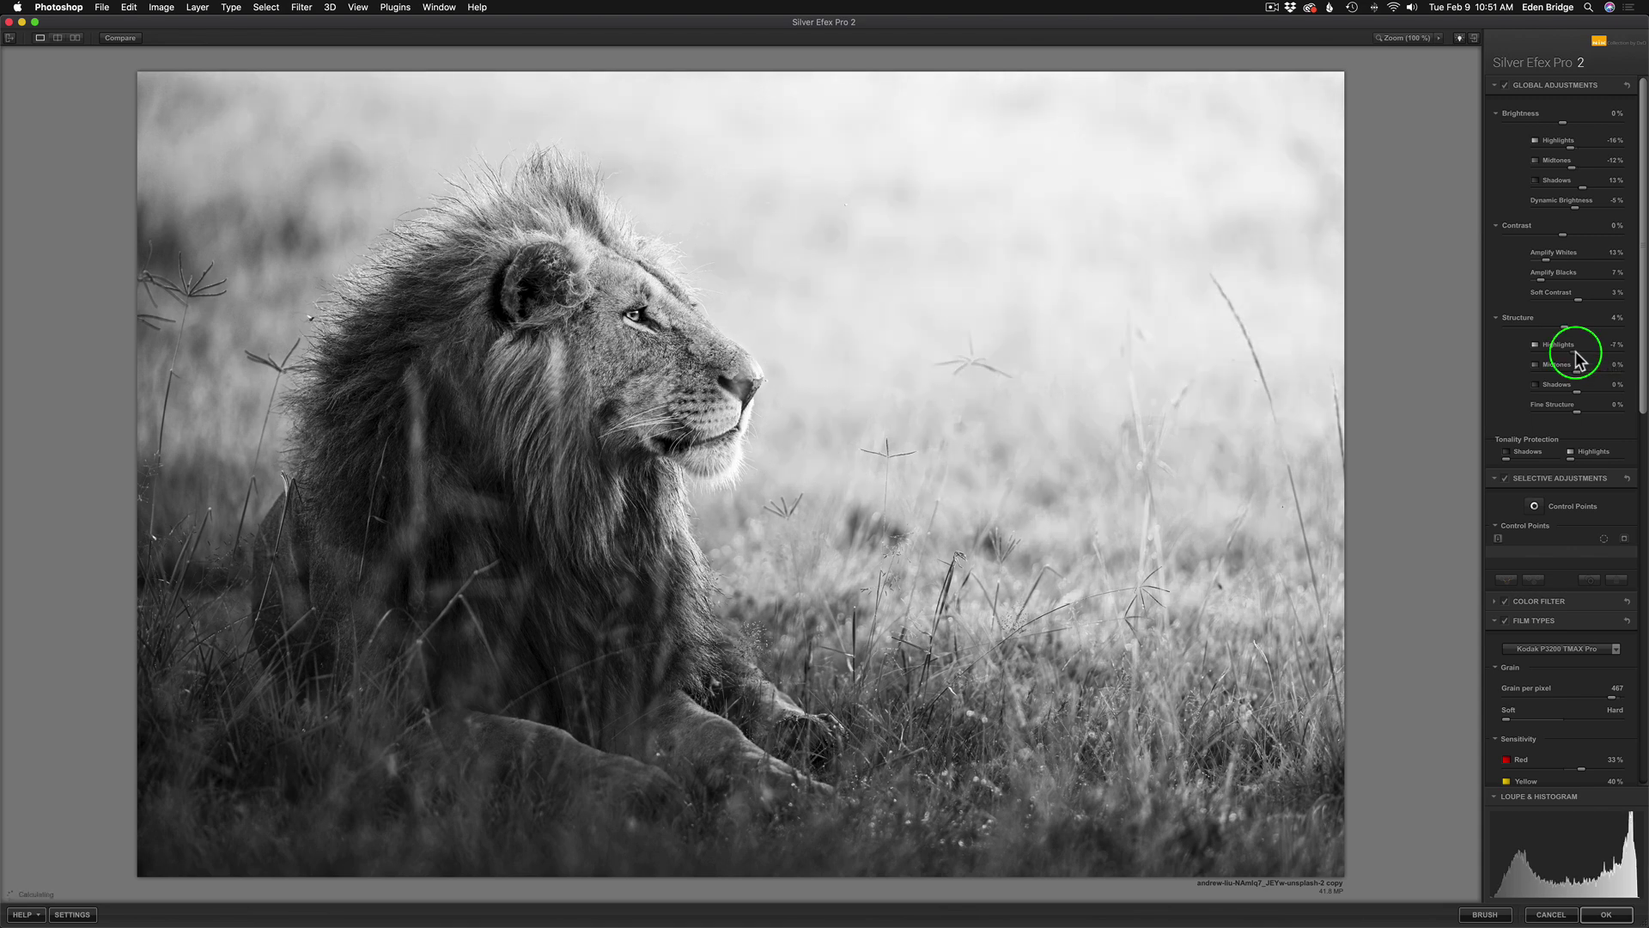
pyautogui.moveTo(1576, 359); pyautogui.dragTo(1576, 357)
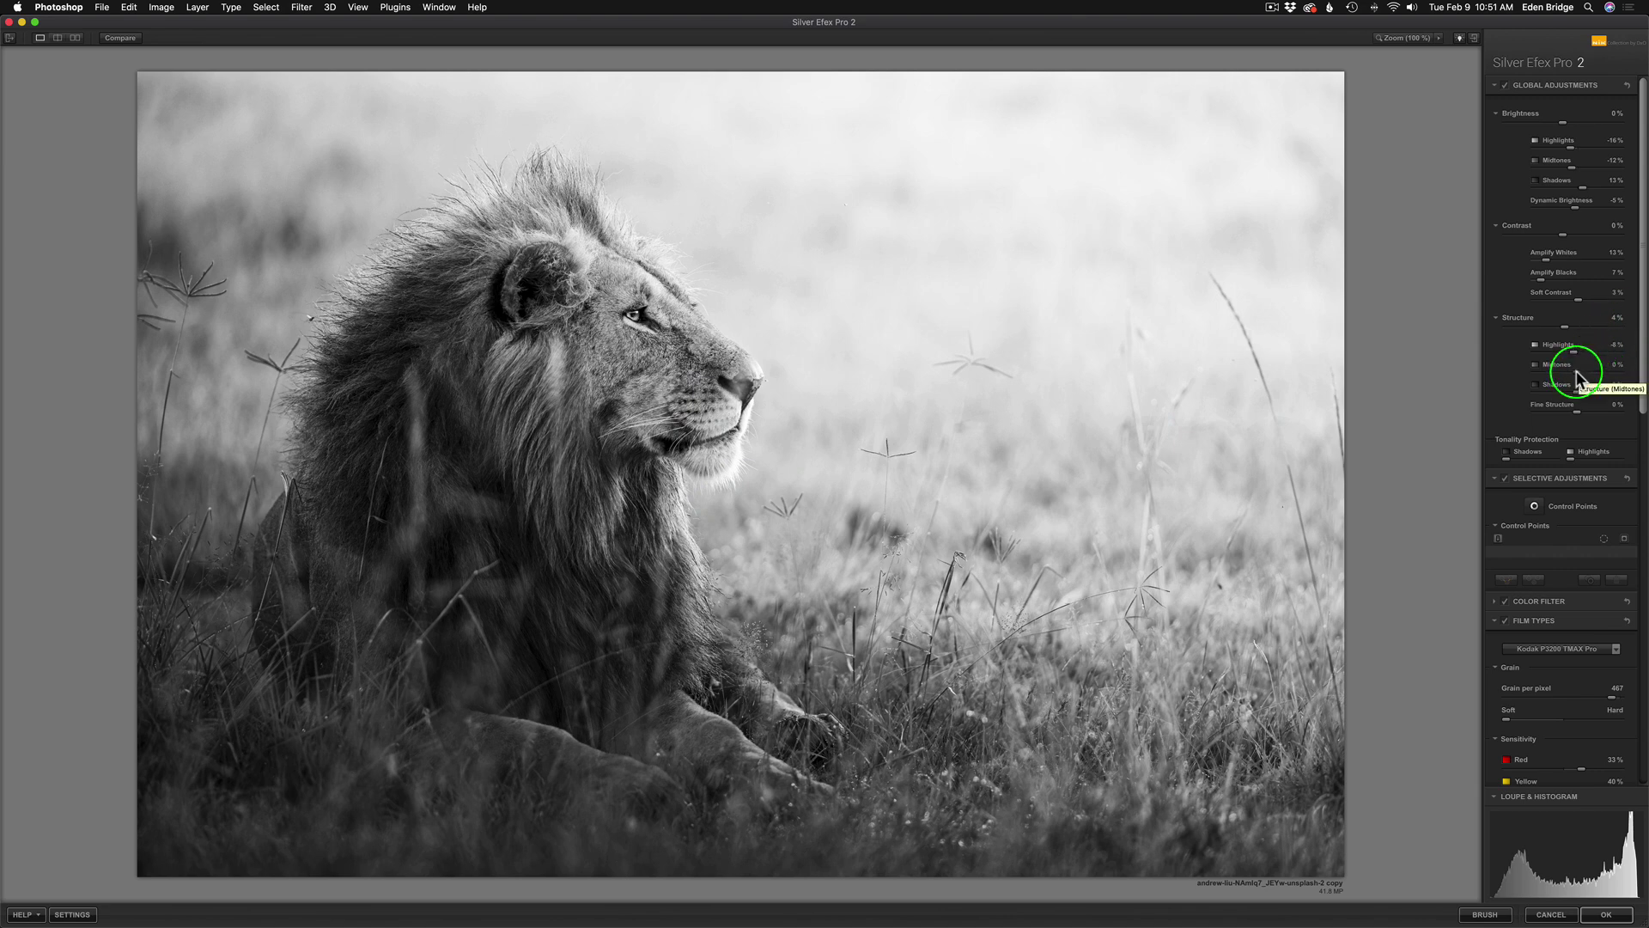
# Set Midtones structure to -15%, Shadows to -16%, and Fine Structure to 2%.
pyautogui.moveTo(1579, 371)
pyautogui.mouseDown()
pyautogui.moveTo(1596, 373)
pyautogui.moveTo(1554, 376)
pyautogui.moveTo(1571, 378)
pyautogui.mouseUp()
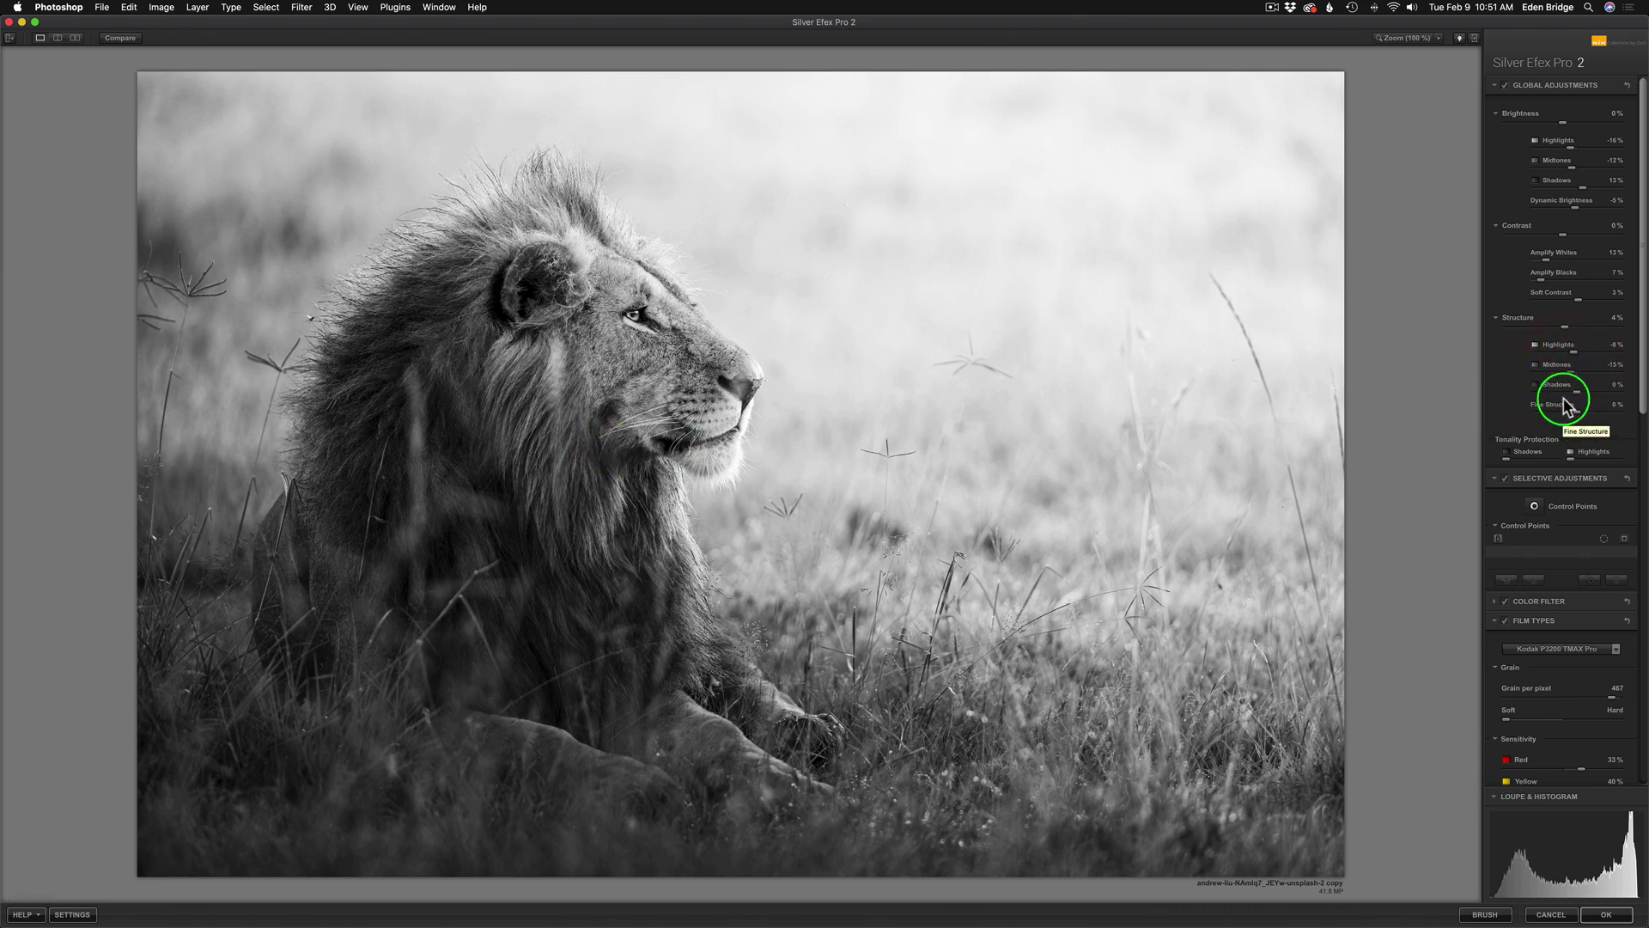
pyautogui.moveTo(1577, 396)
pyautogui.mouseDown()
pyautogui.moveTo(1599, 402)
pyautogui.moveTo(1559, 401)
pyautogui.moveTo(1570, 393)
pyautogui.mouseUp()
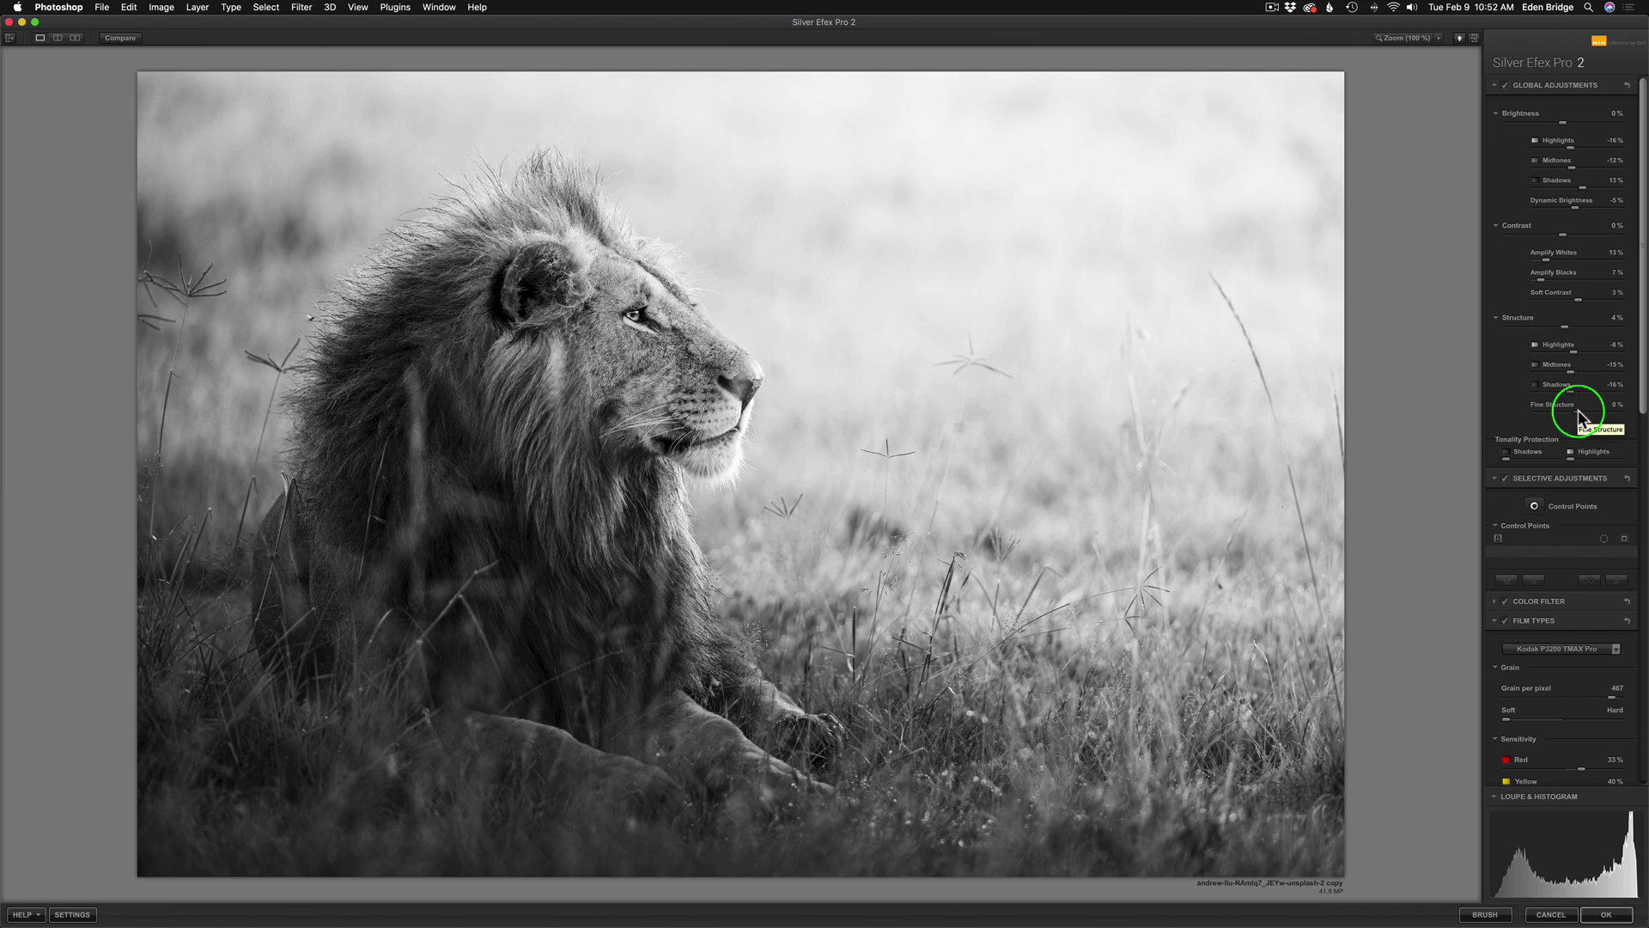
pyautogui.moveTo(1577, 418); pyautogui.dragTo(1635, 423)
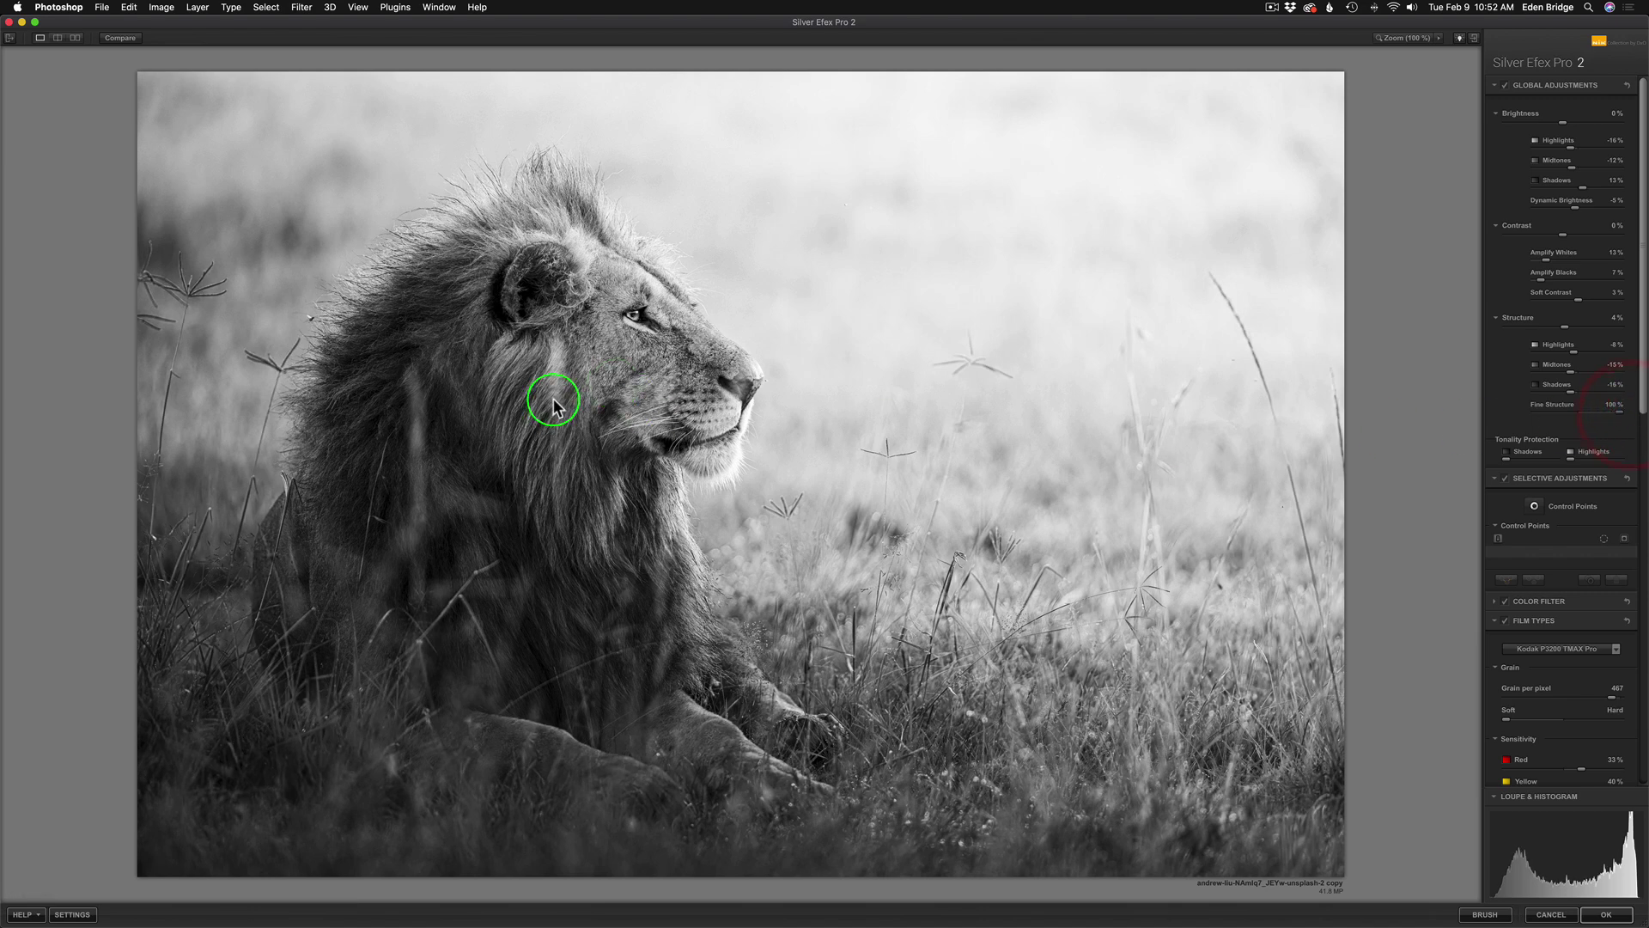
pyautogui.moveTo(1618, 431); pyautogui.dragTo(1579, 418)
pyautogui.click(127, 39)
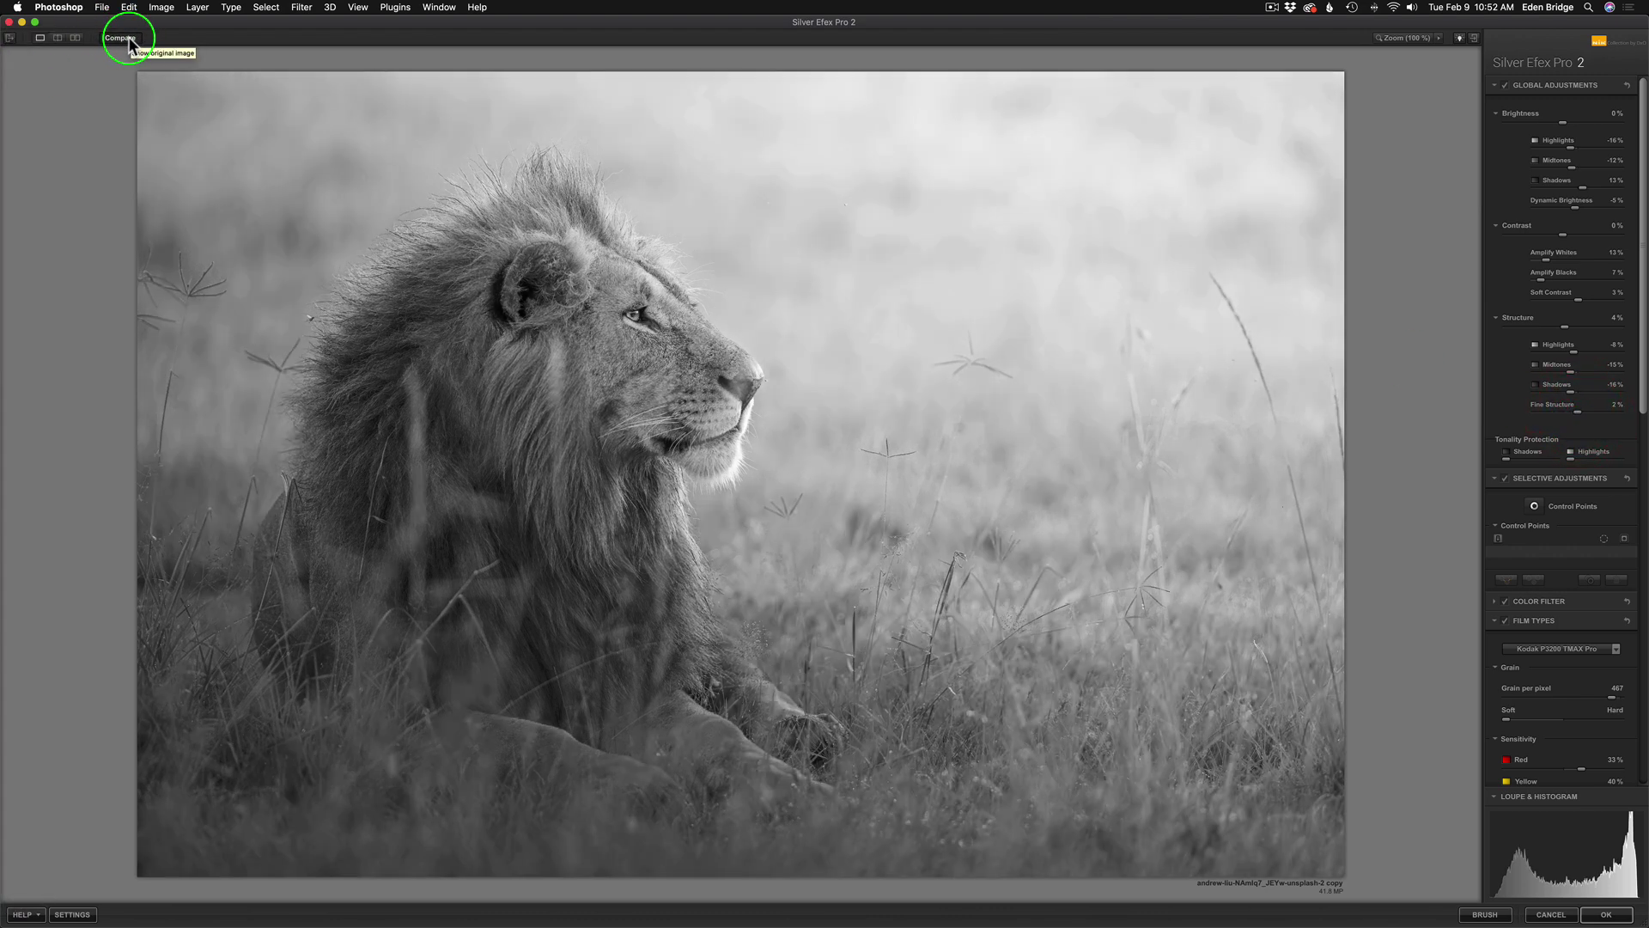
pyautogui.click(127, 38)
pyautogui.moveTo(129, 40); pyautogui.dragTo(160, 52)
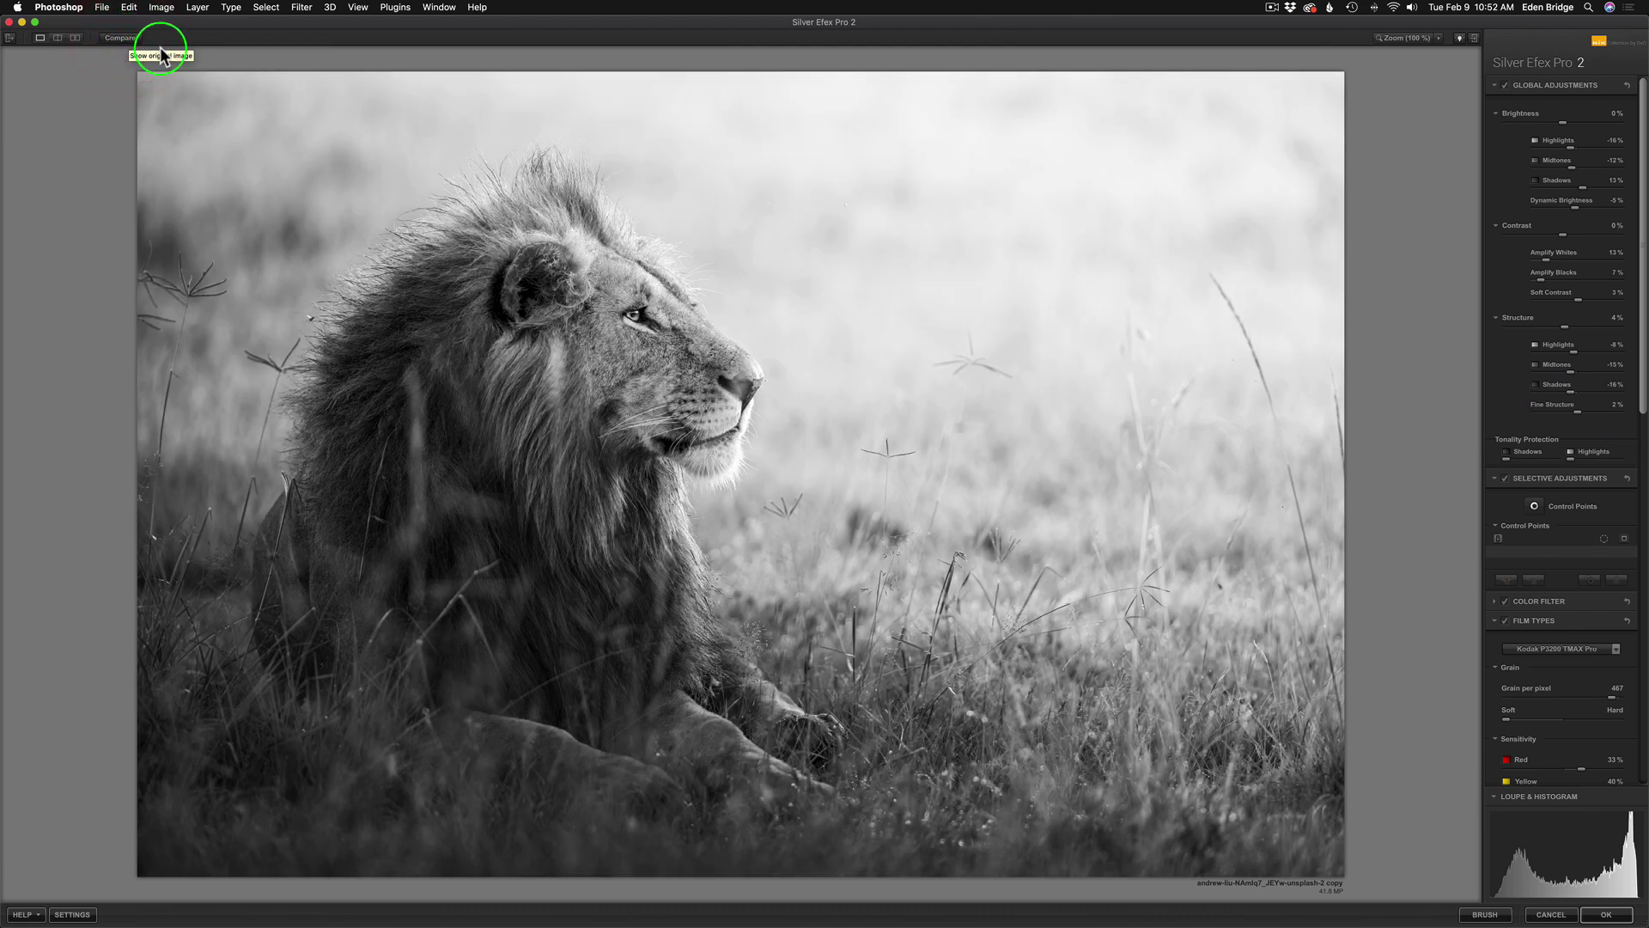
pyautogui.click(1504, 85)
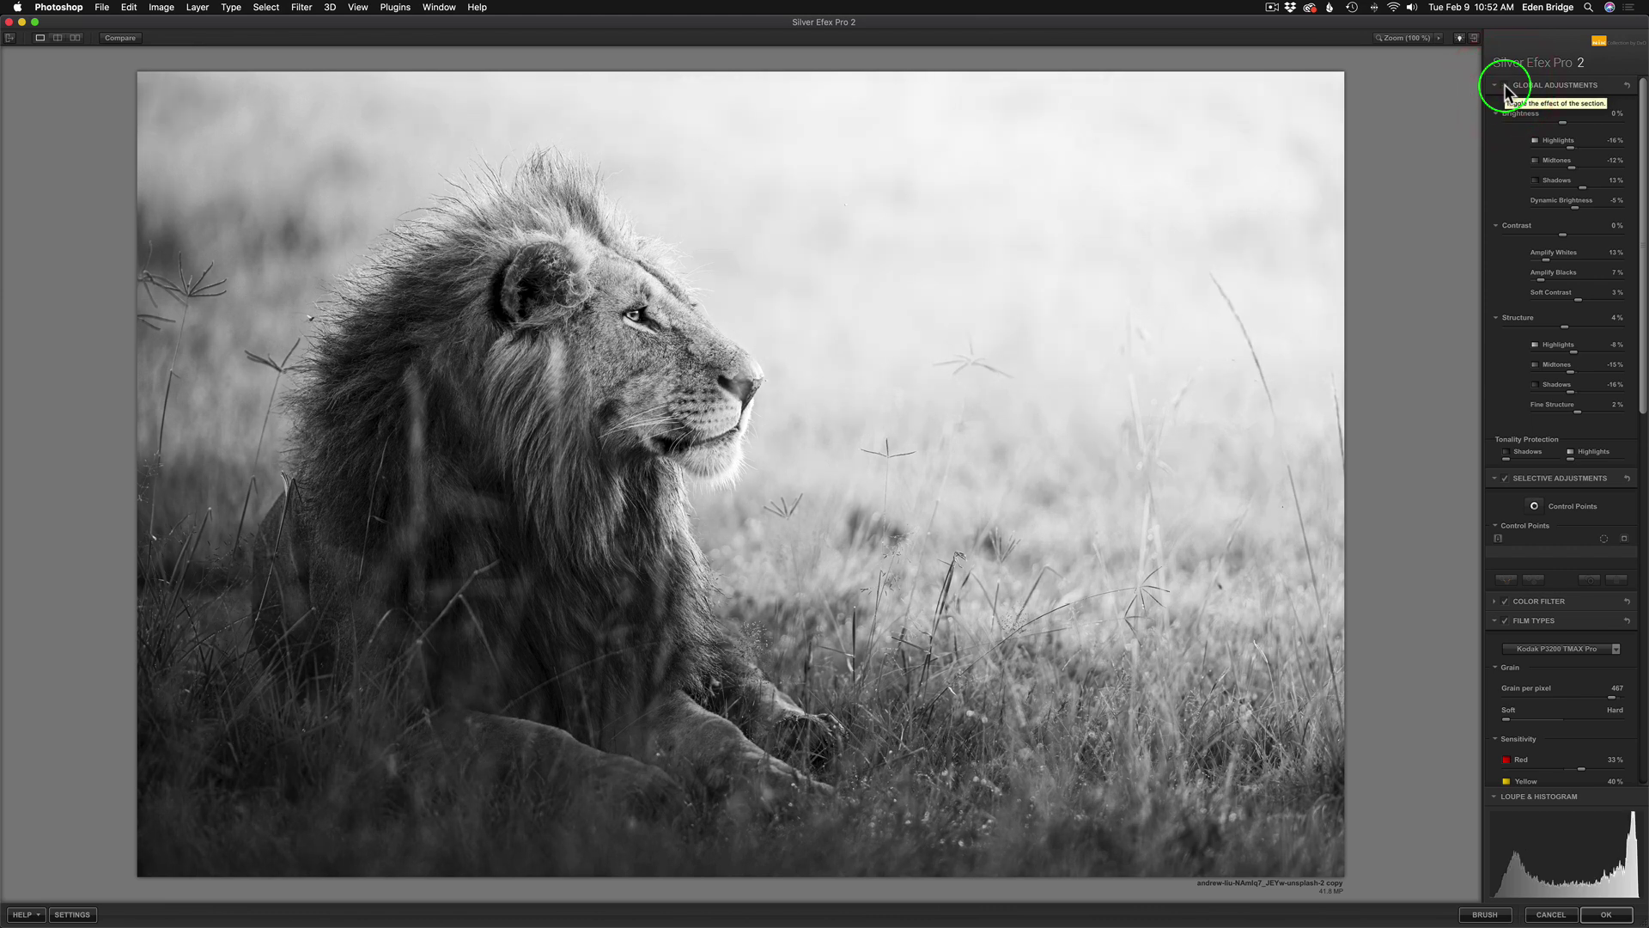
pyautogui.click(1504, 85)
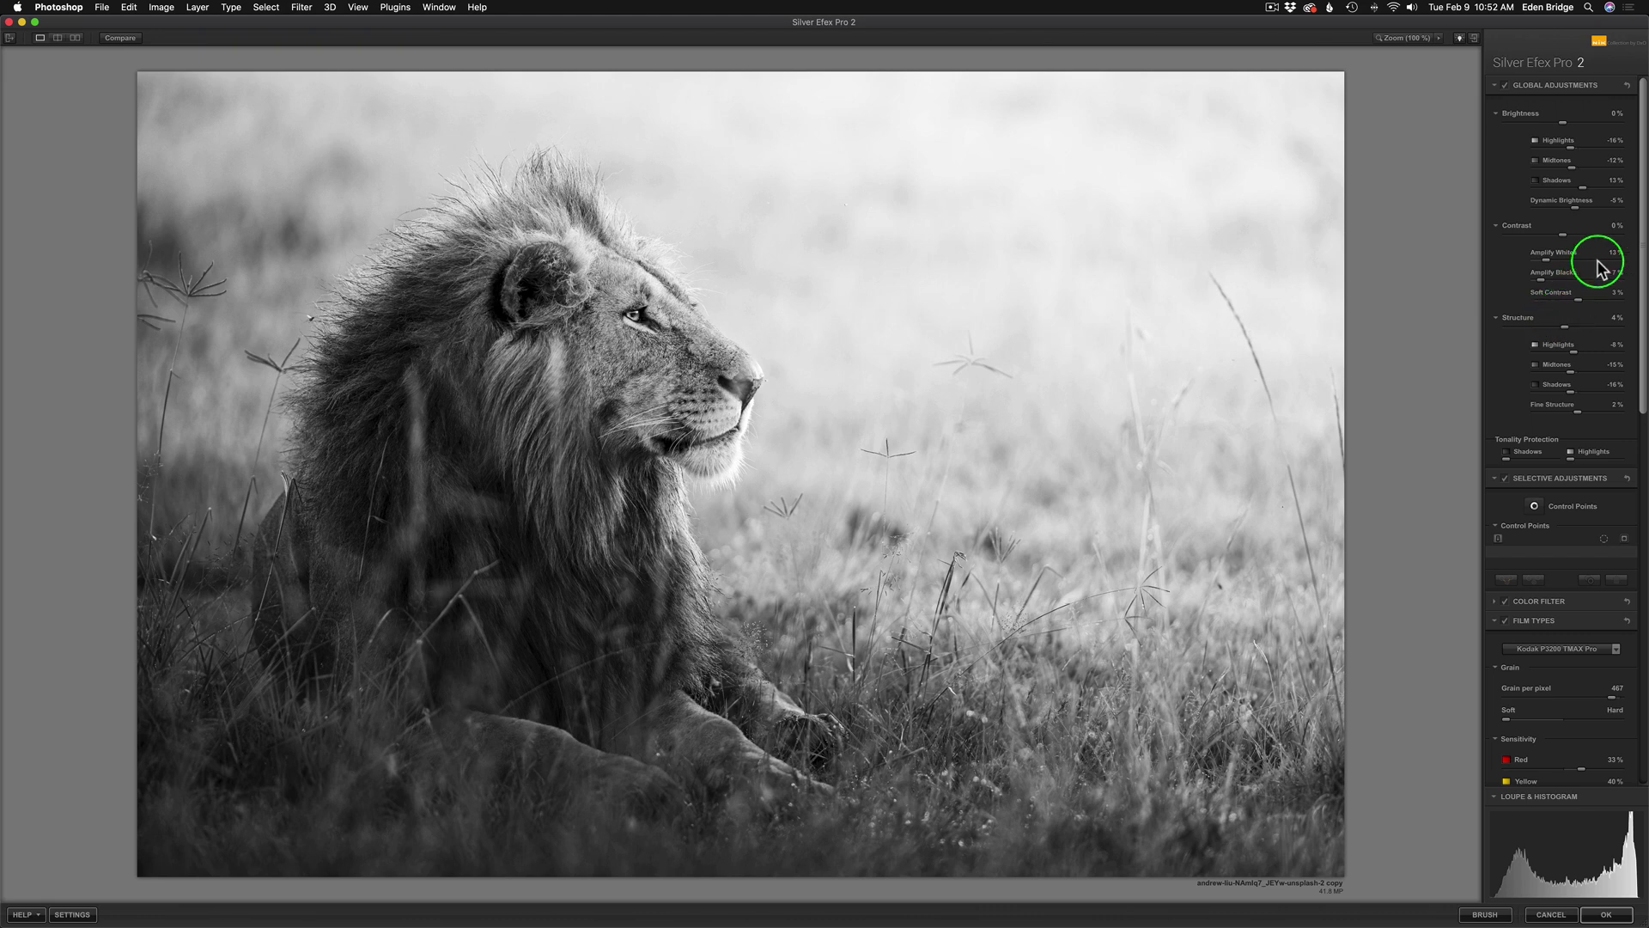
# Scroll the right-hand panel down to the Finishing Adjustments toning, vignette and border controls.
pyautogui.moveTo(1642, 352); pyautogui.dragTo(1640, 464)
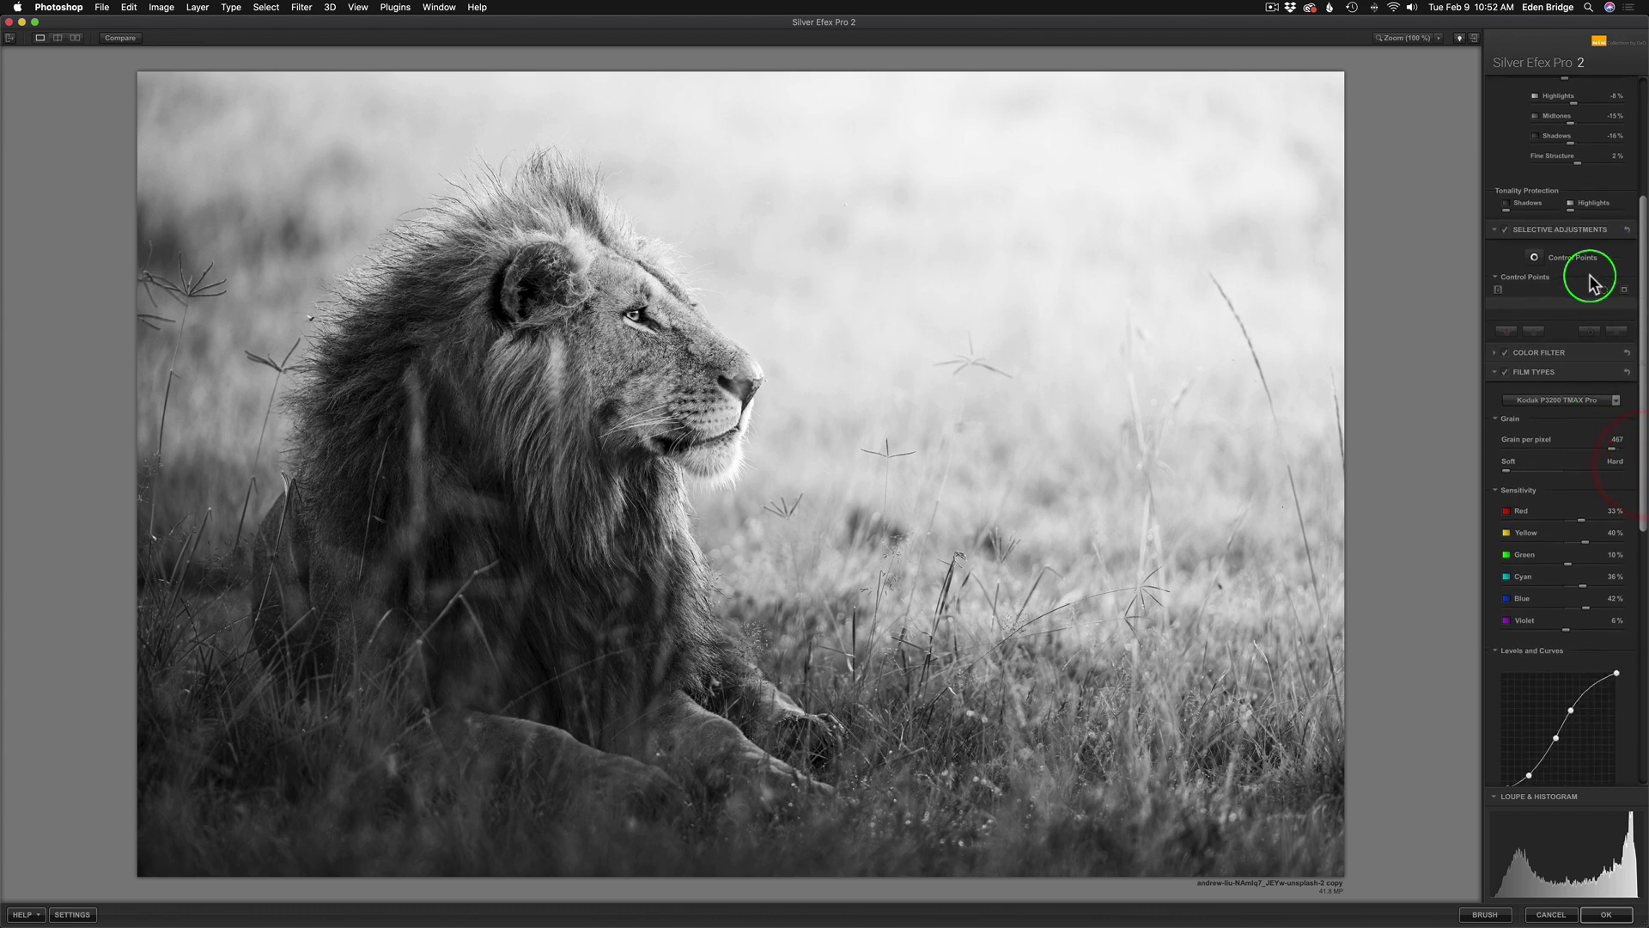
pyautogui.scroll(-1, 1642, 322)
pyautogui.moveTo(1642, 322); pyautogui.dragTo(1636, 423)
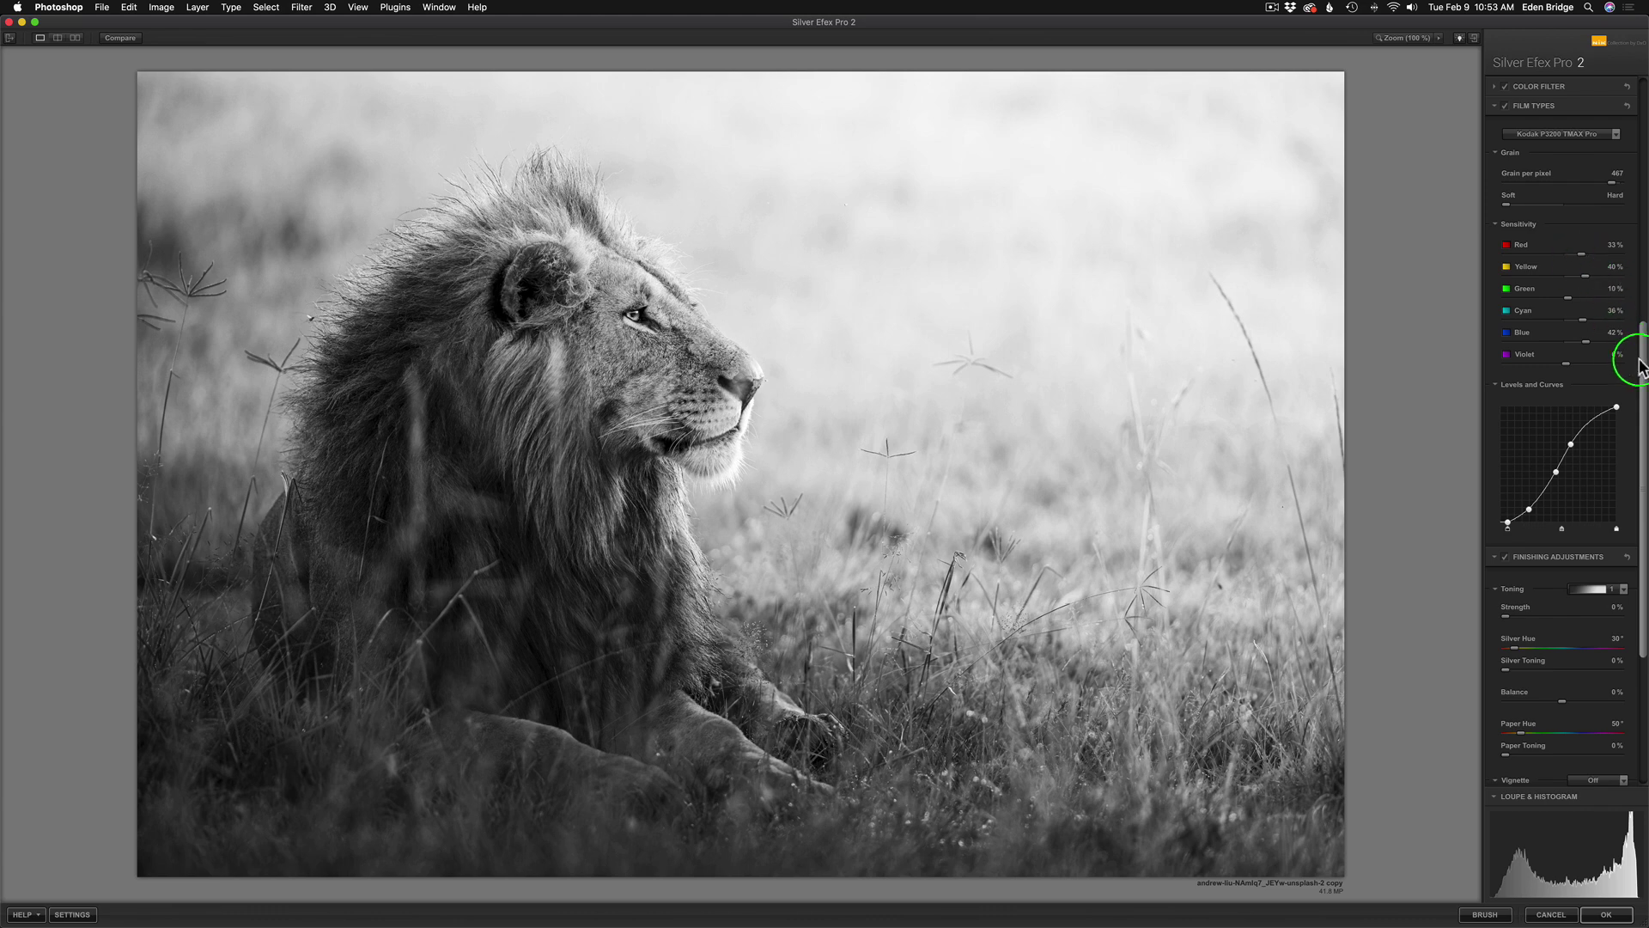
pyautogui.moveTo(1642, 361); pyautogui.dragTo(1642, 503)
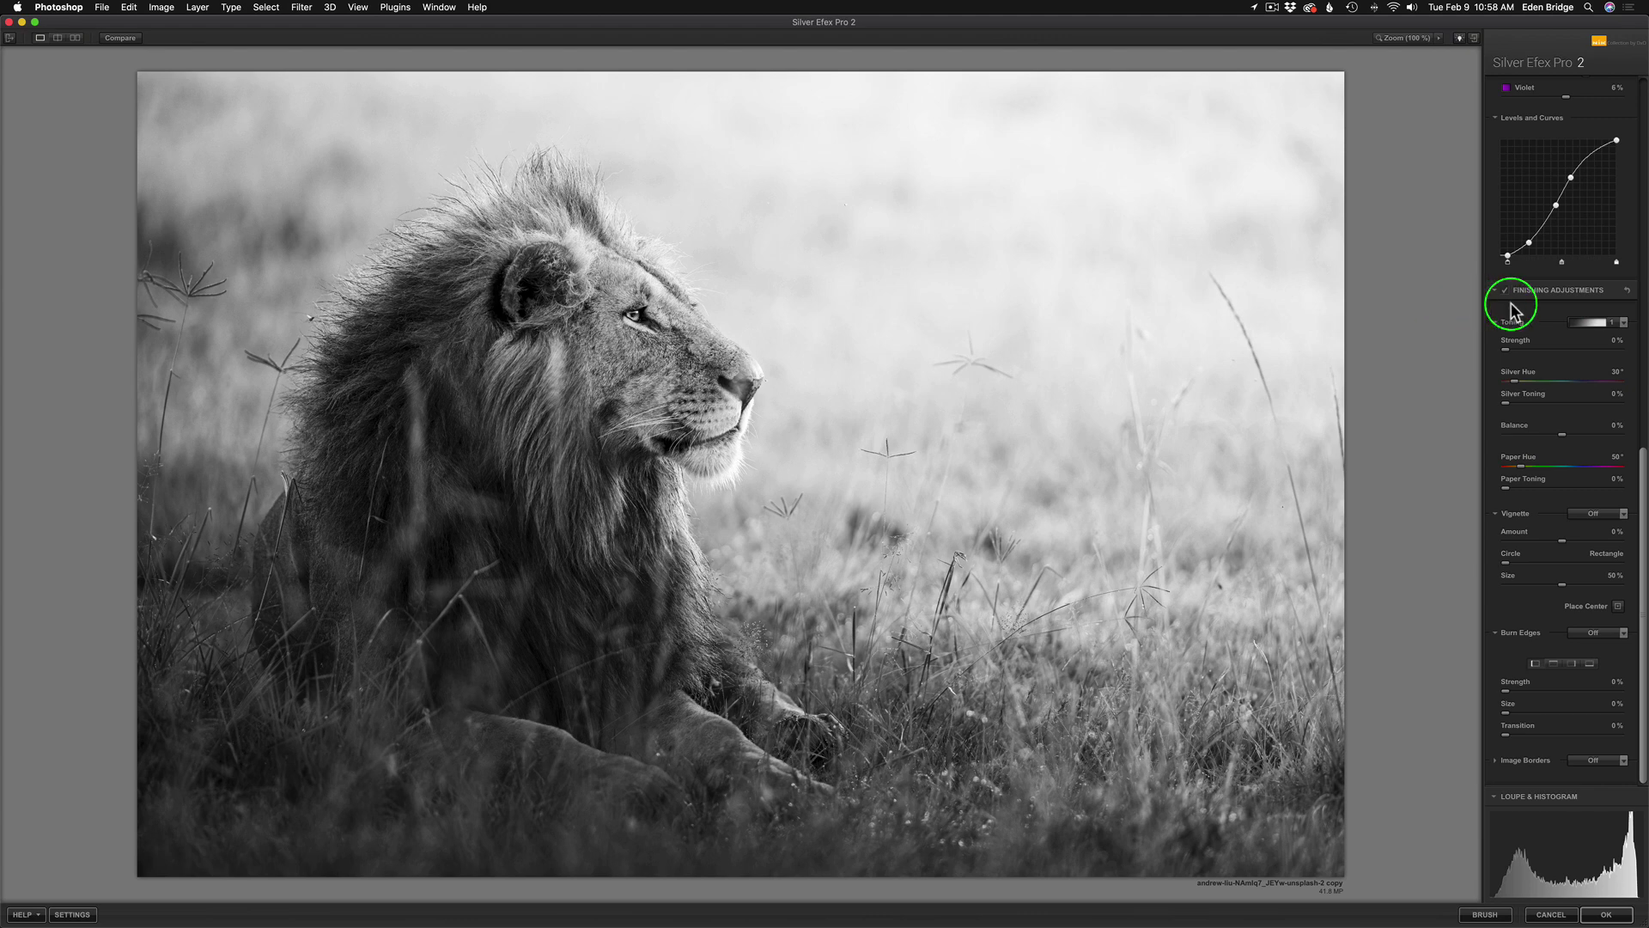
# Open the Toning presets list under Finishing Adjustments.
pyautogui.click(1624, 324)
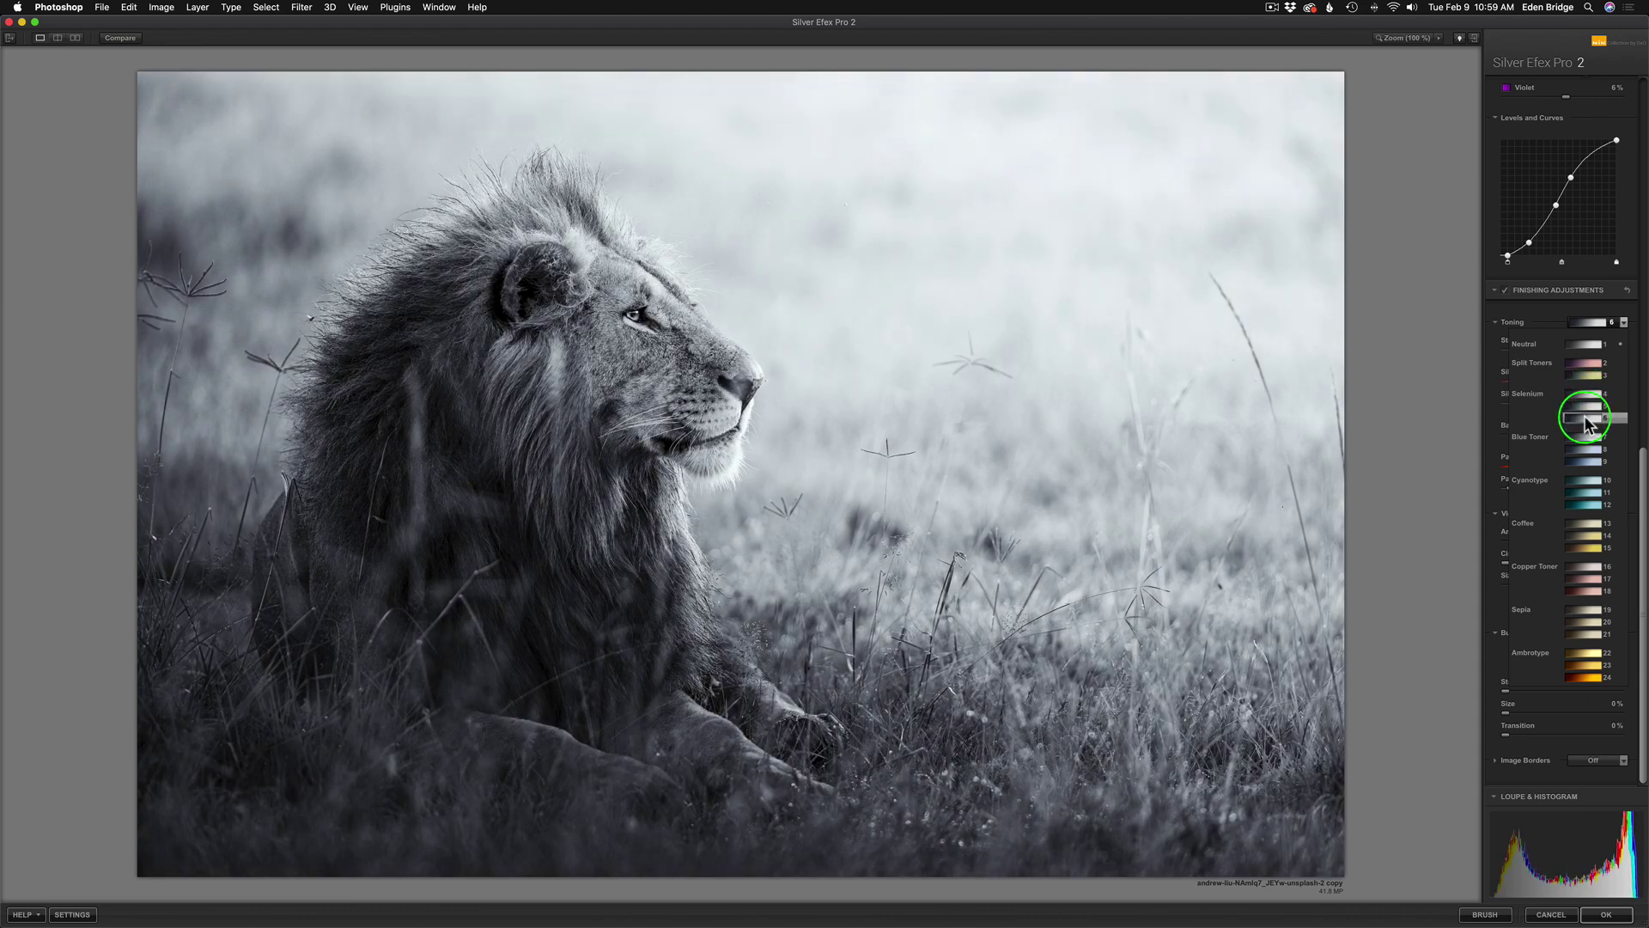
# Apply the Selenium toning preset and tune it to 22% silver toning and 9% paper toning.
pyautogui.click(1584, 394)
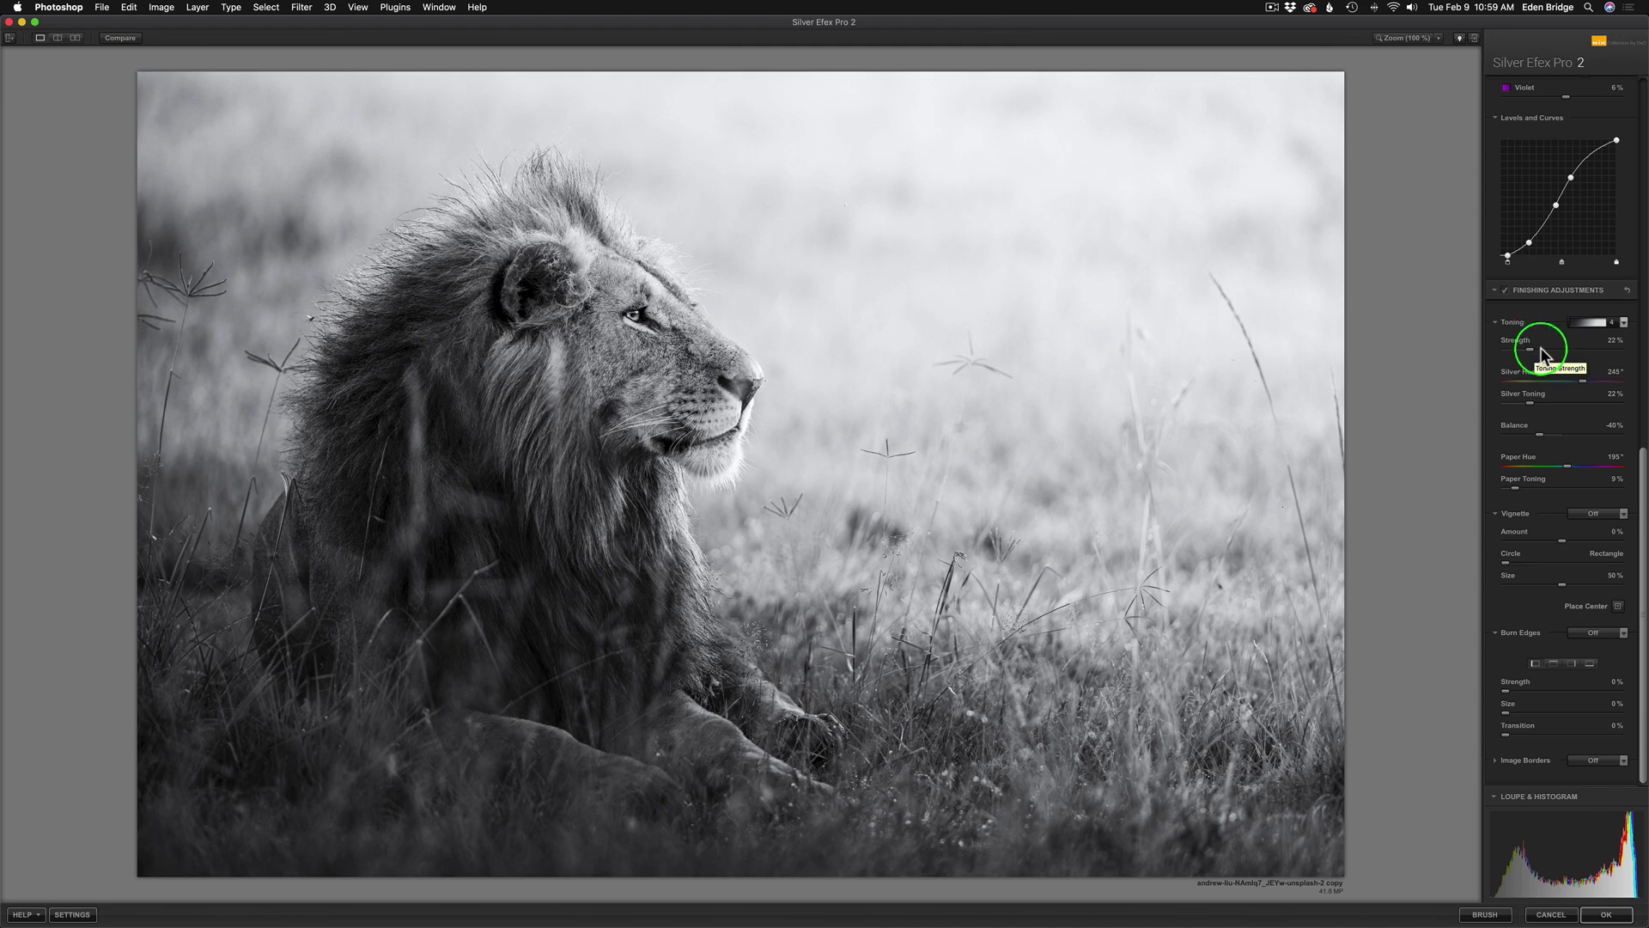
pyautogui.moveTo(1530, 352); pyautogui.dragTo(1582, 359)
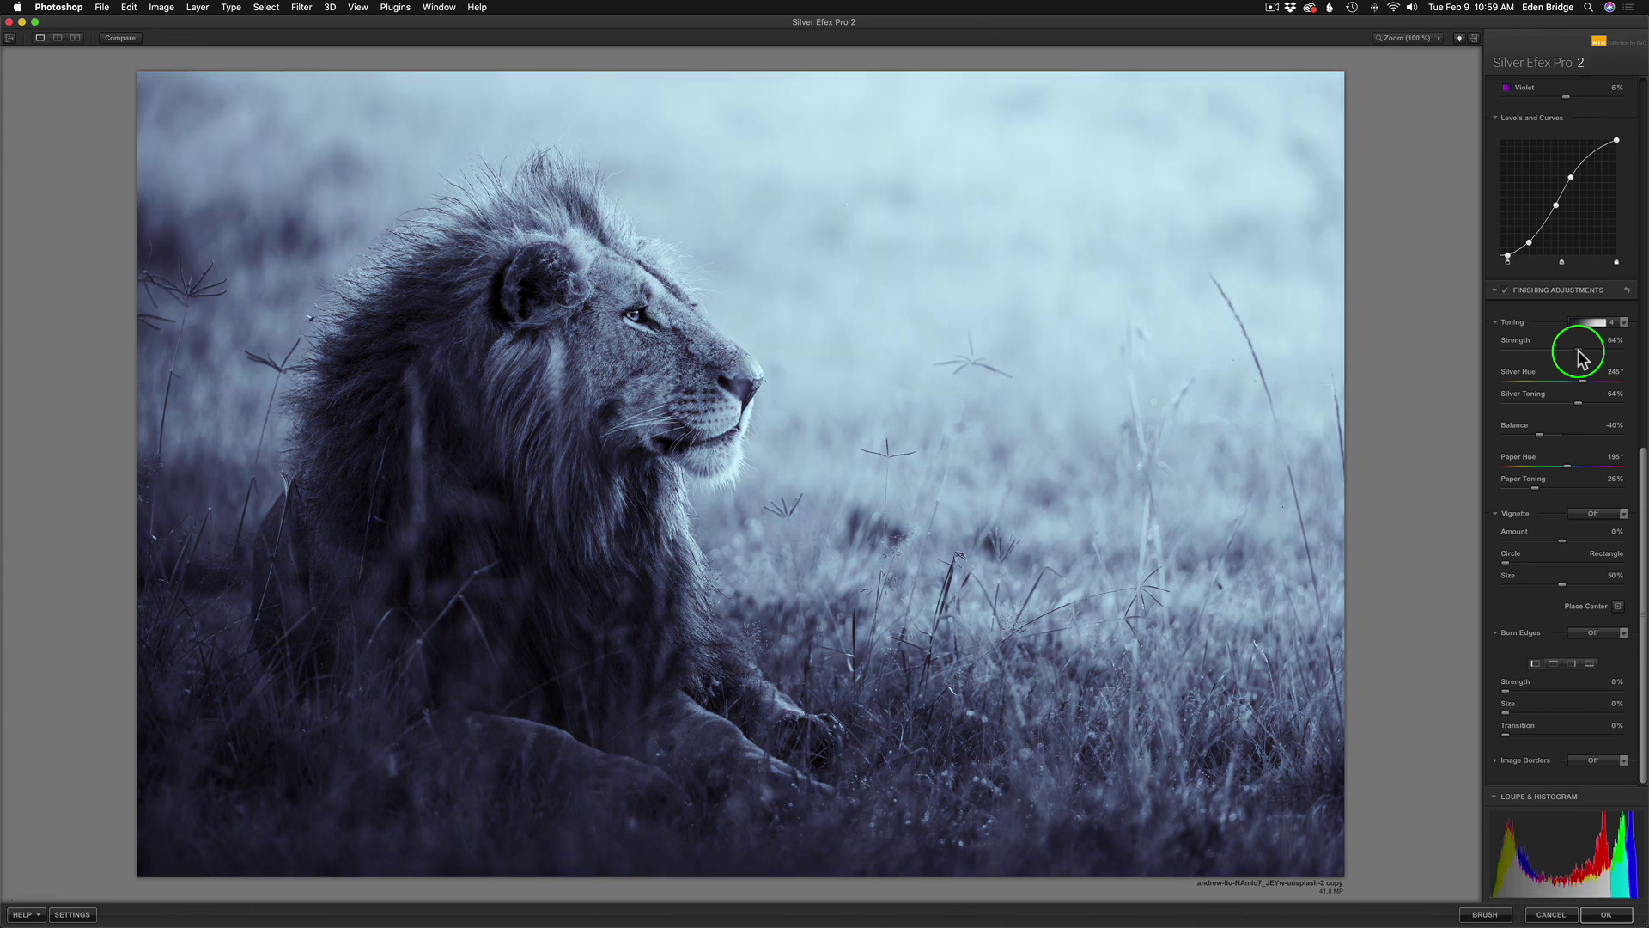
pyautogui.moveTo(1578, 359)
pyautogui.mouseDown()
pyautogui.moveTo(1524, 350)
pyautogui.moveTo(1538, 372)
pyautogui.mouseUp()
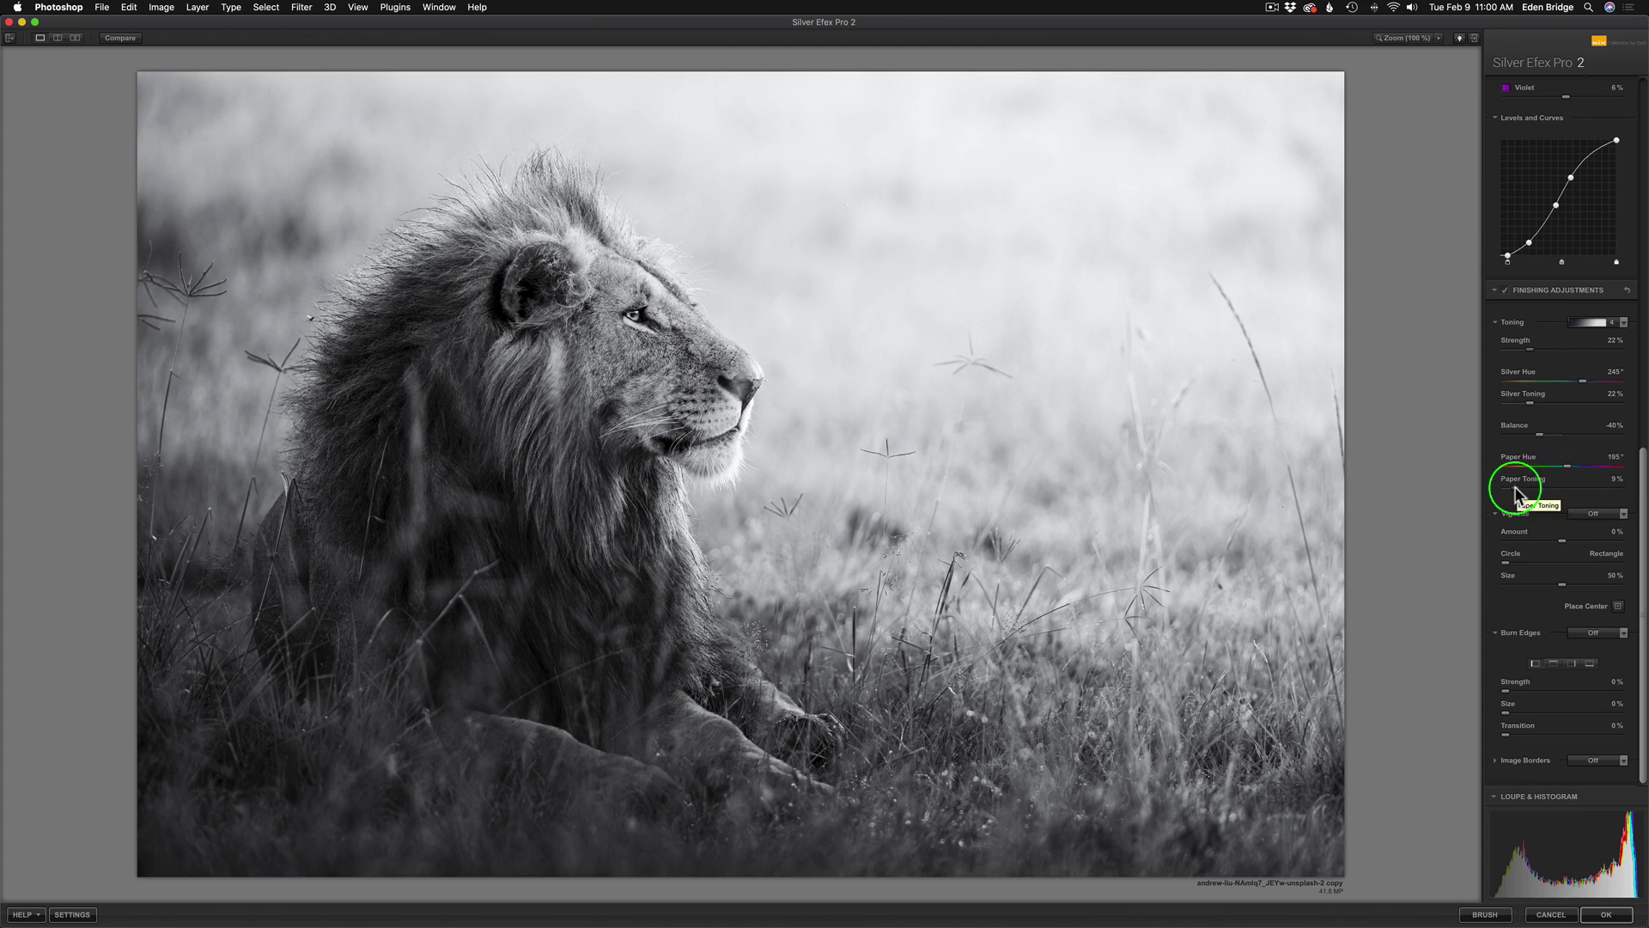
pyautogui.moveTo(1515, 494)
pyautogui.mouseDown()
pyautogui.moveTo(1616, 494)
pyautogui.moveTo(1517, 489)
pyautogui.mouseUp()
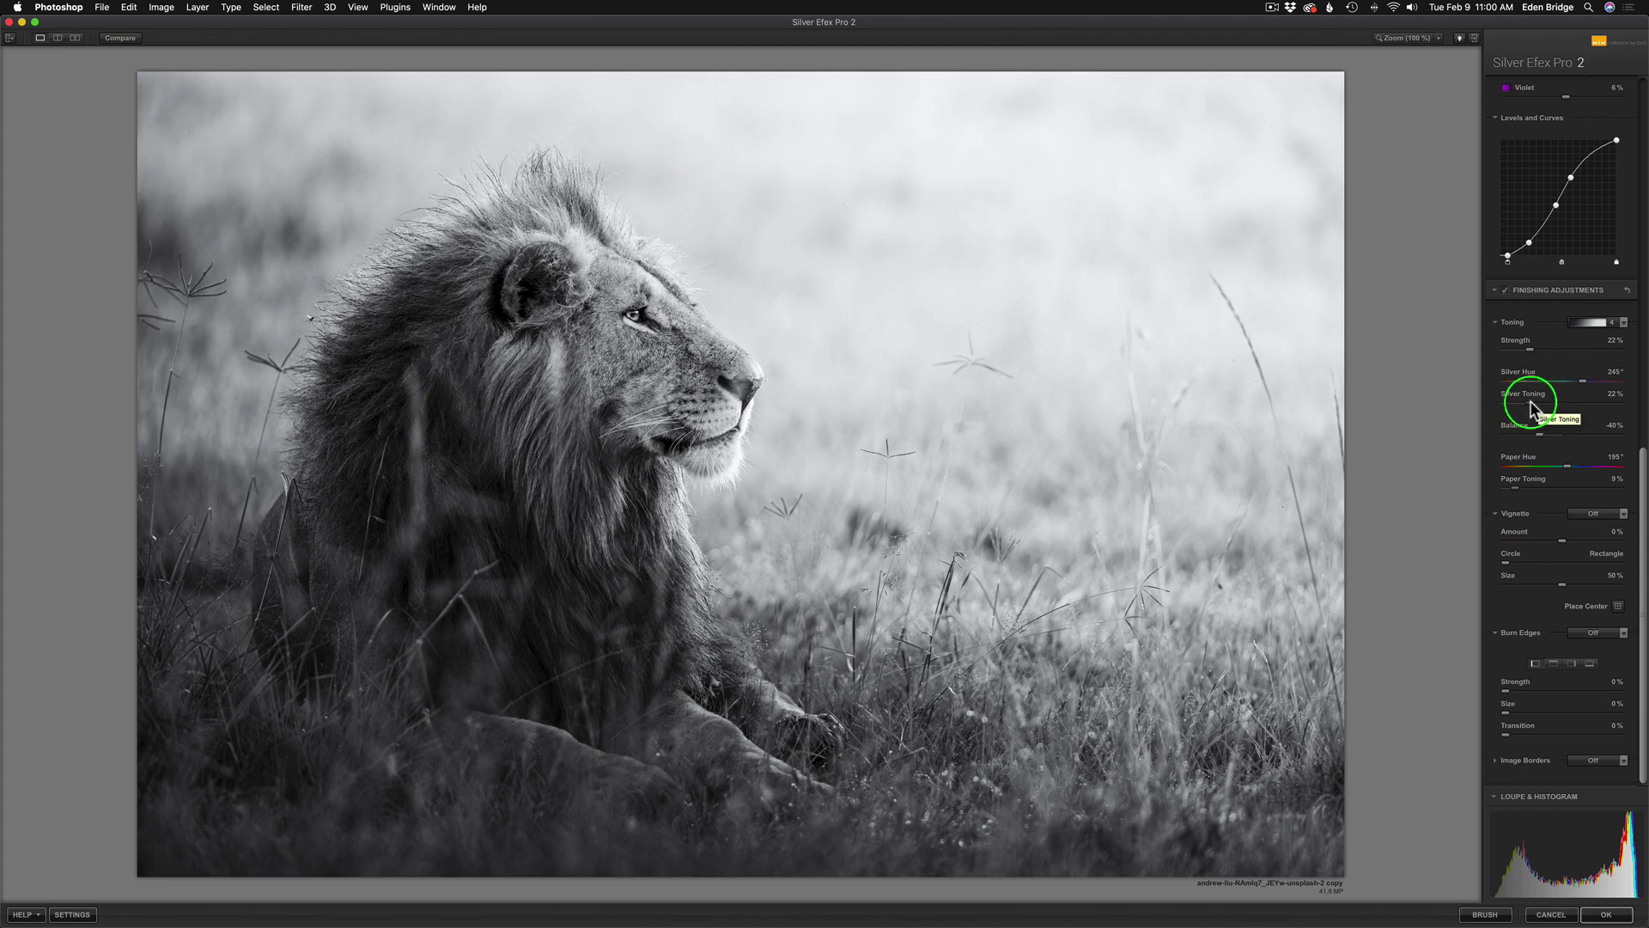
pyautogui.moveTo(1530, 410)
pyautogui.mouseDown()
pyautogui.moveTo(1603, 417)
pyautogui.moveTo(1527, 410)
pyautogui.mouseUp()
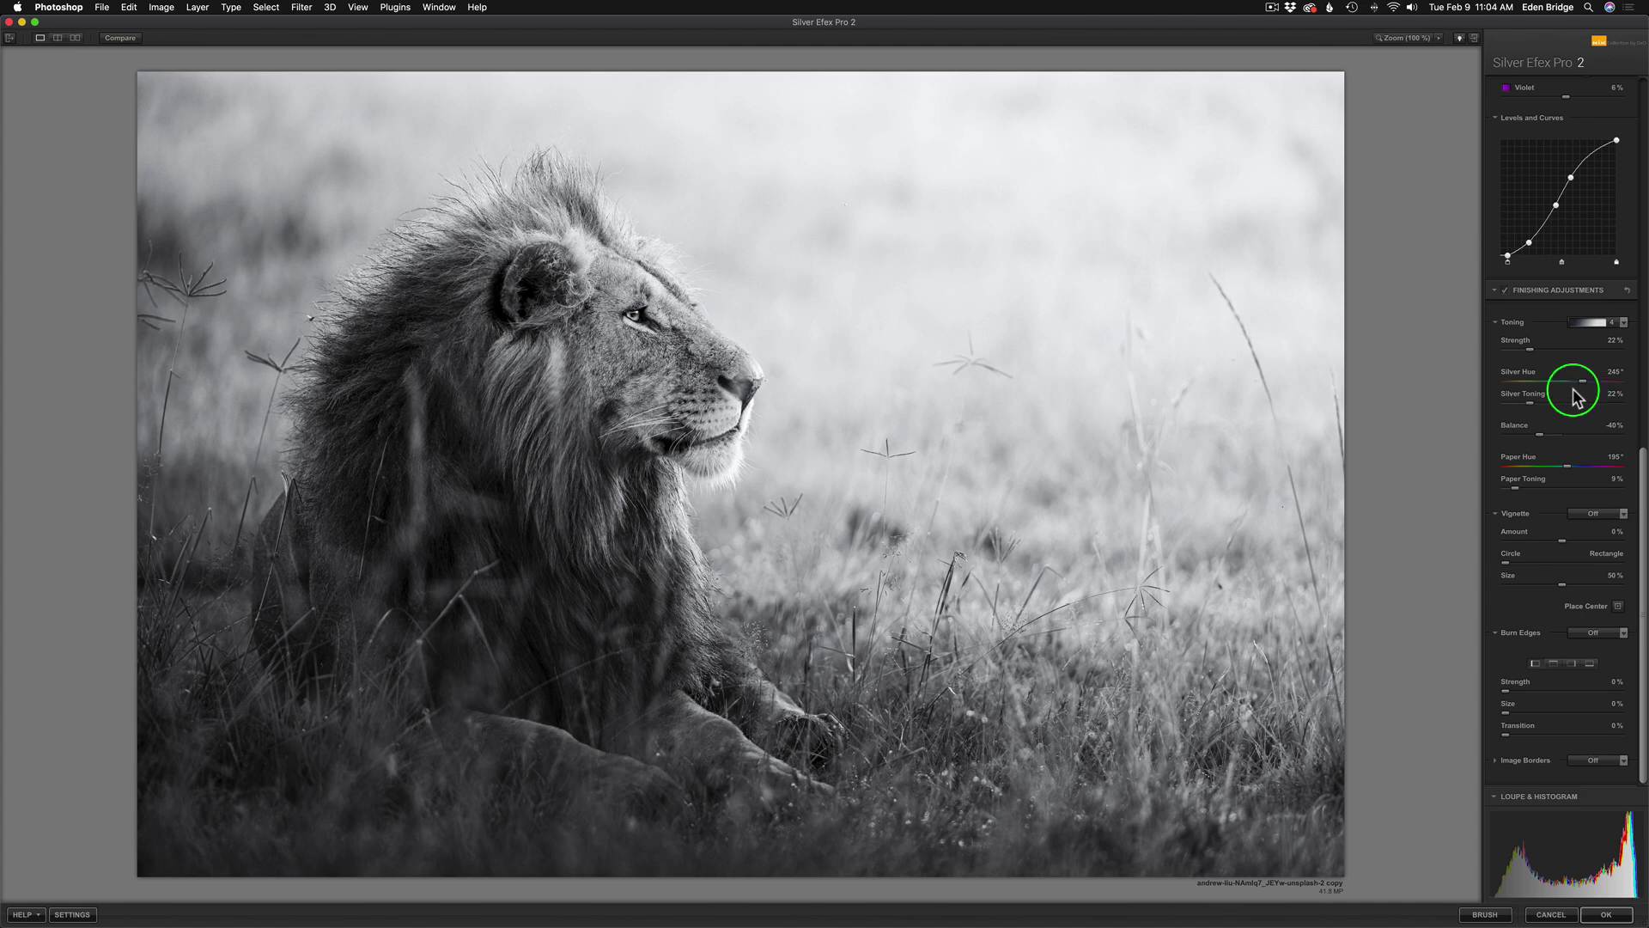
pyautogui.click(1621, 513)
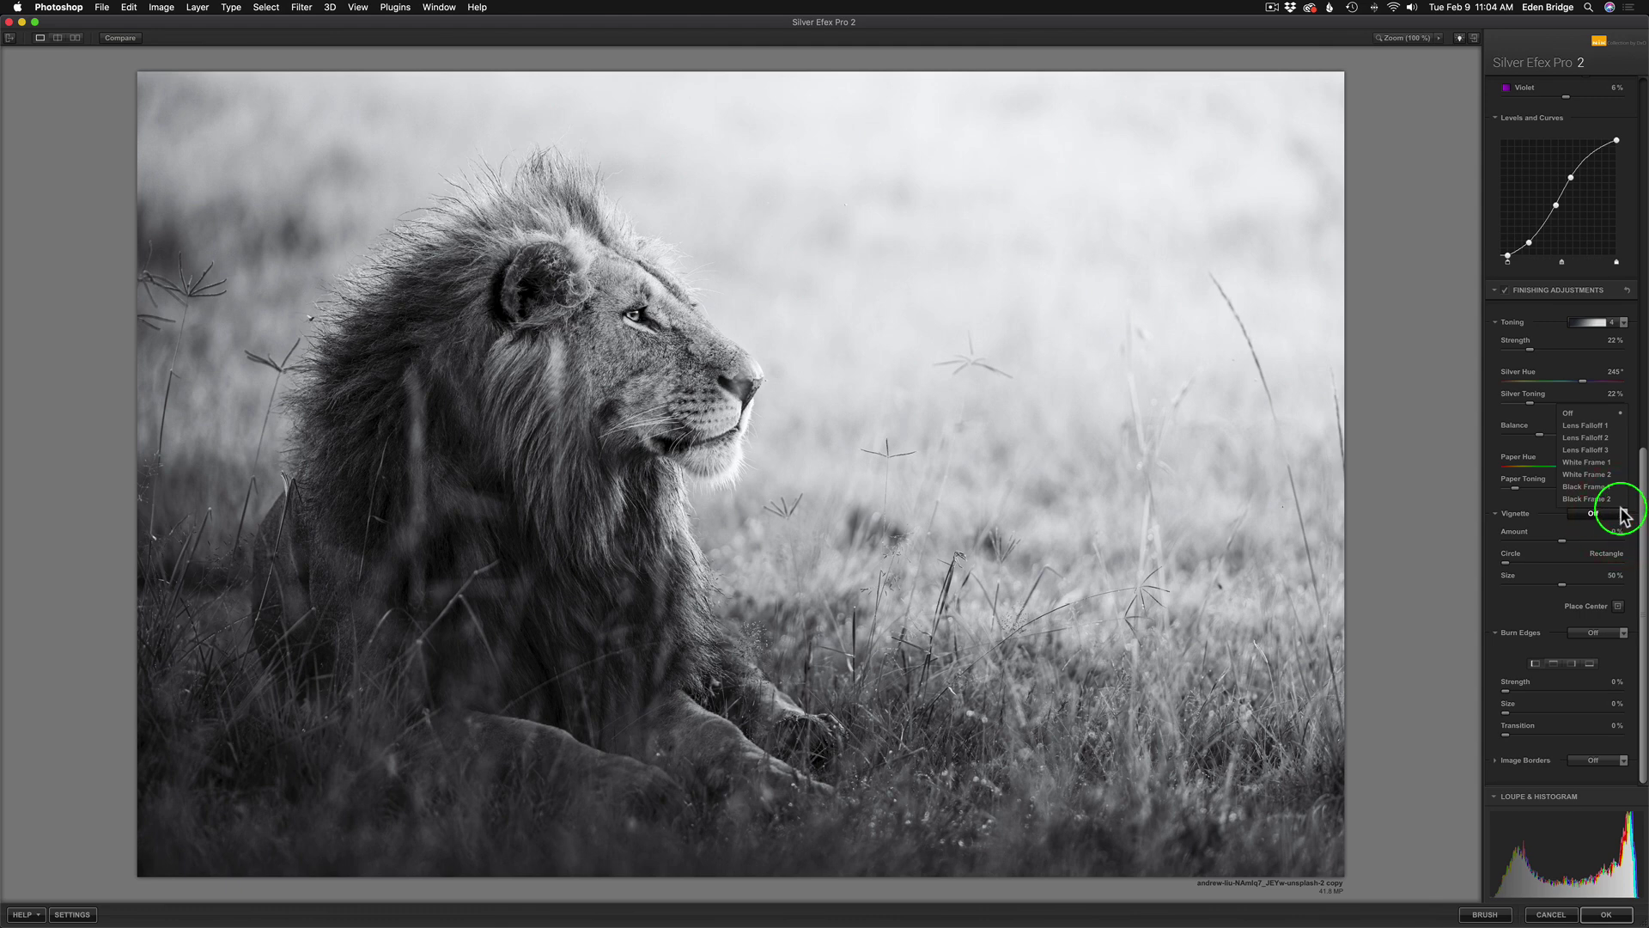
pyautogui.click(1599, 437)
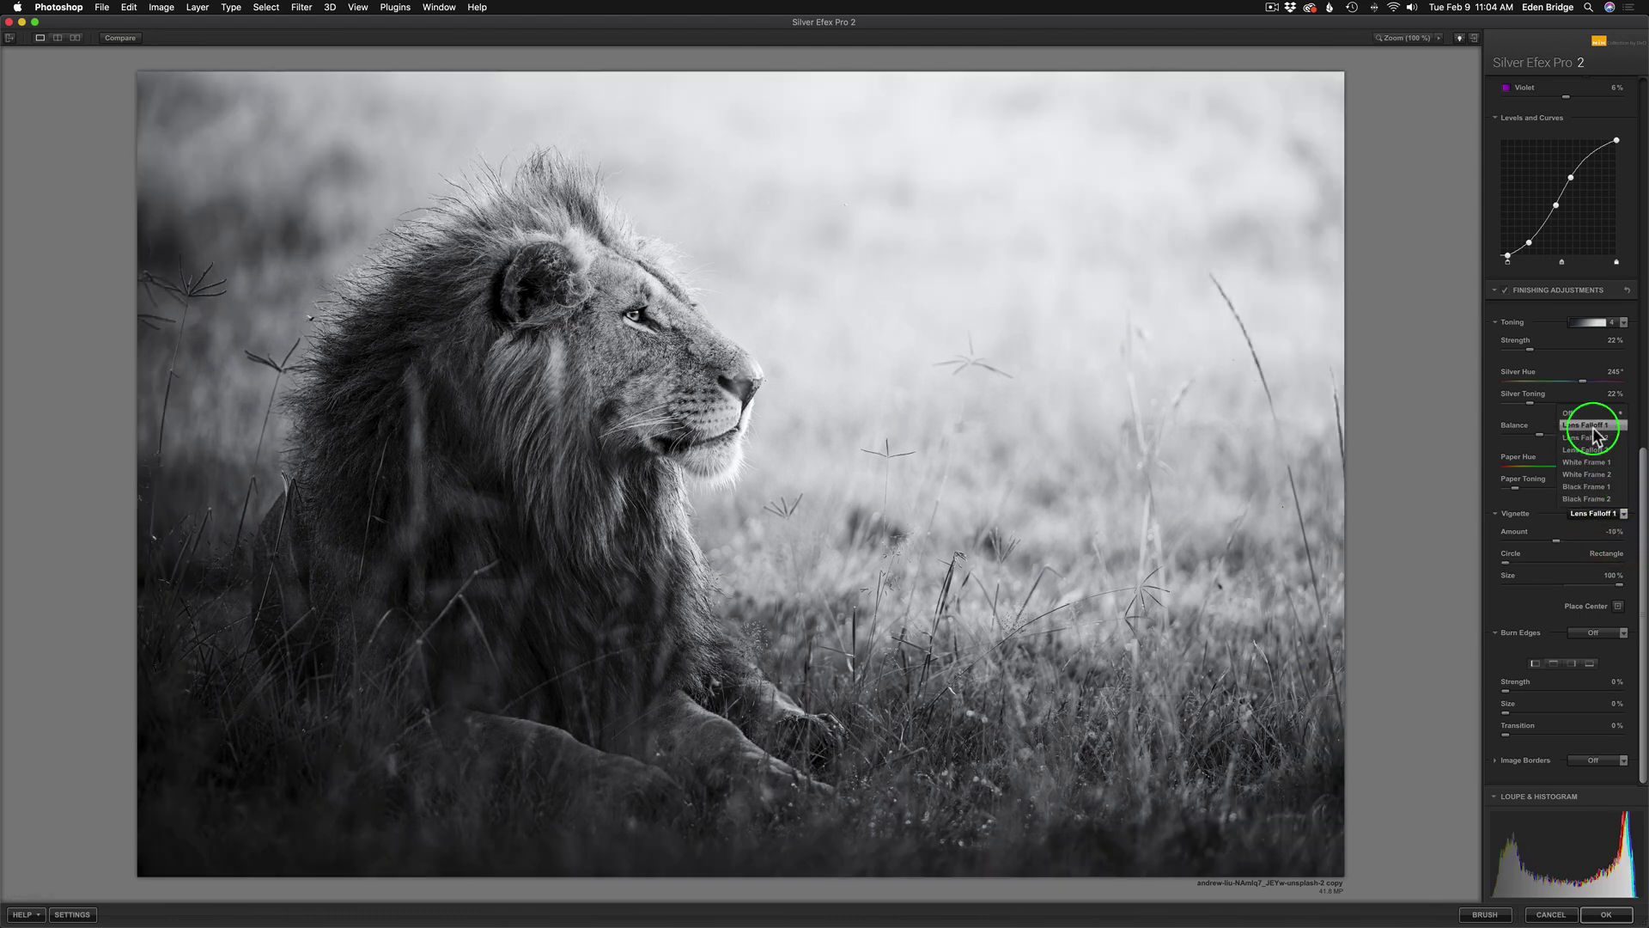
pyautogui.click(1595, 449)
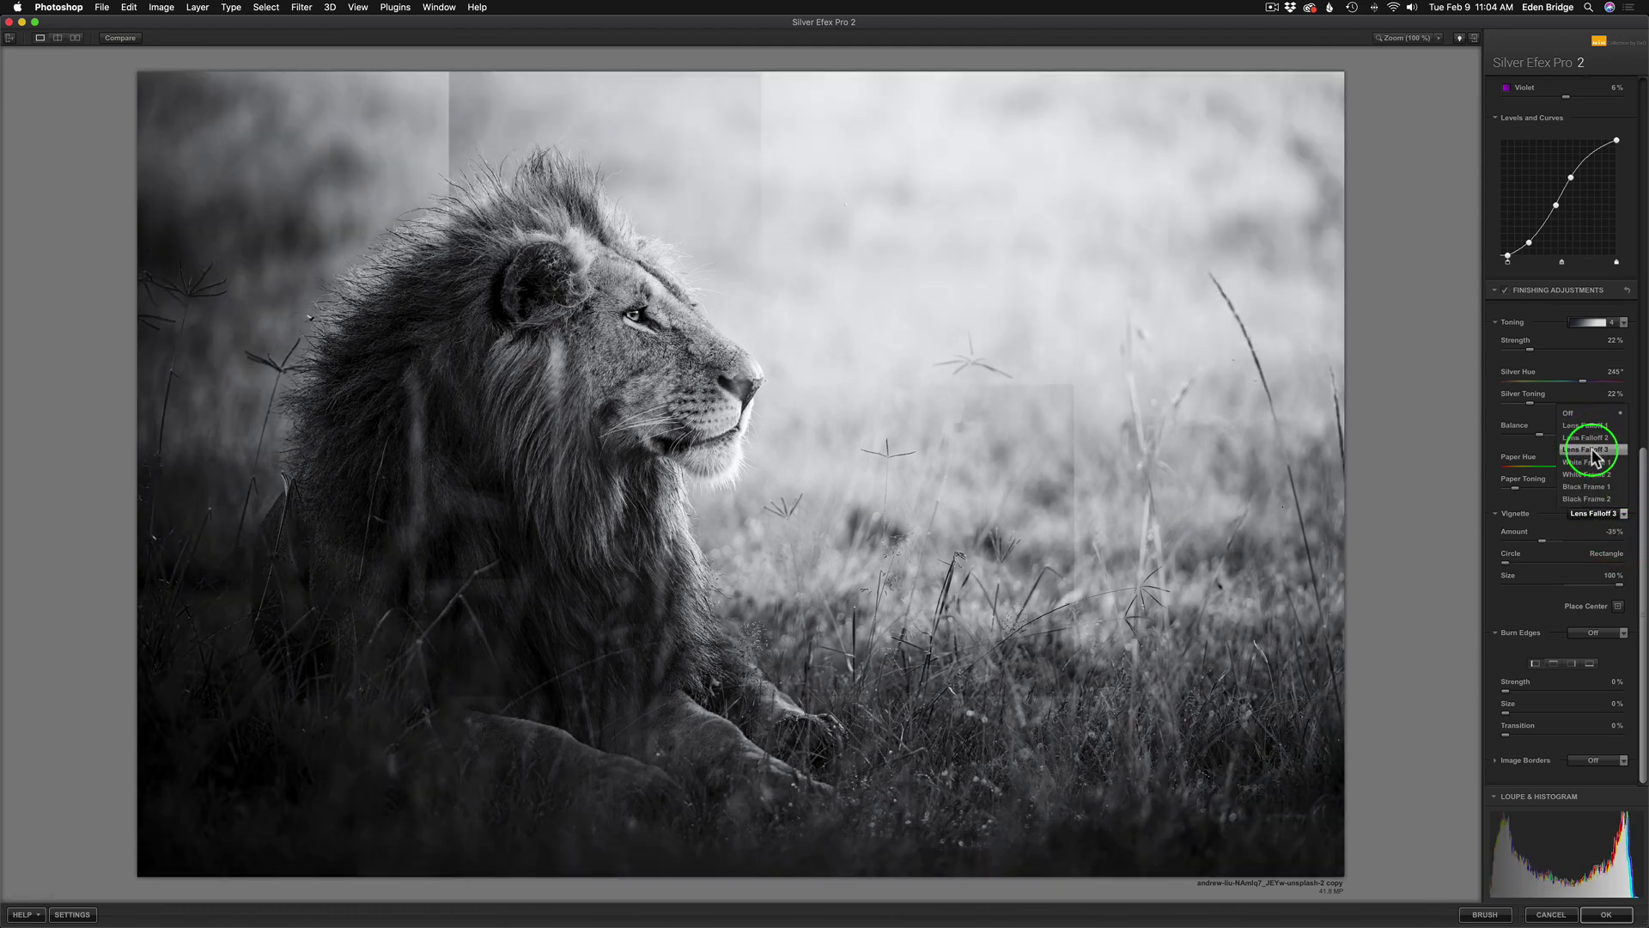
pyautogui.click(1590, 462)
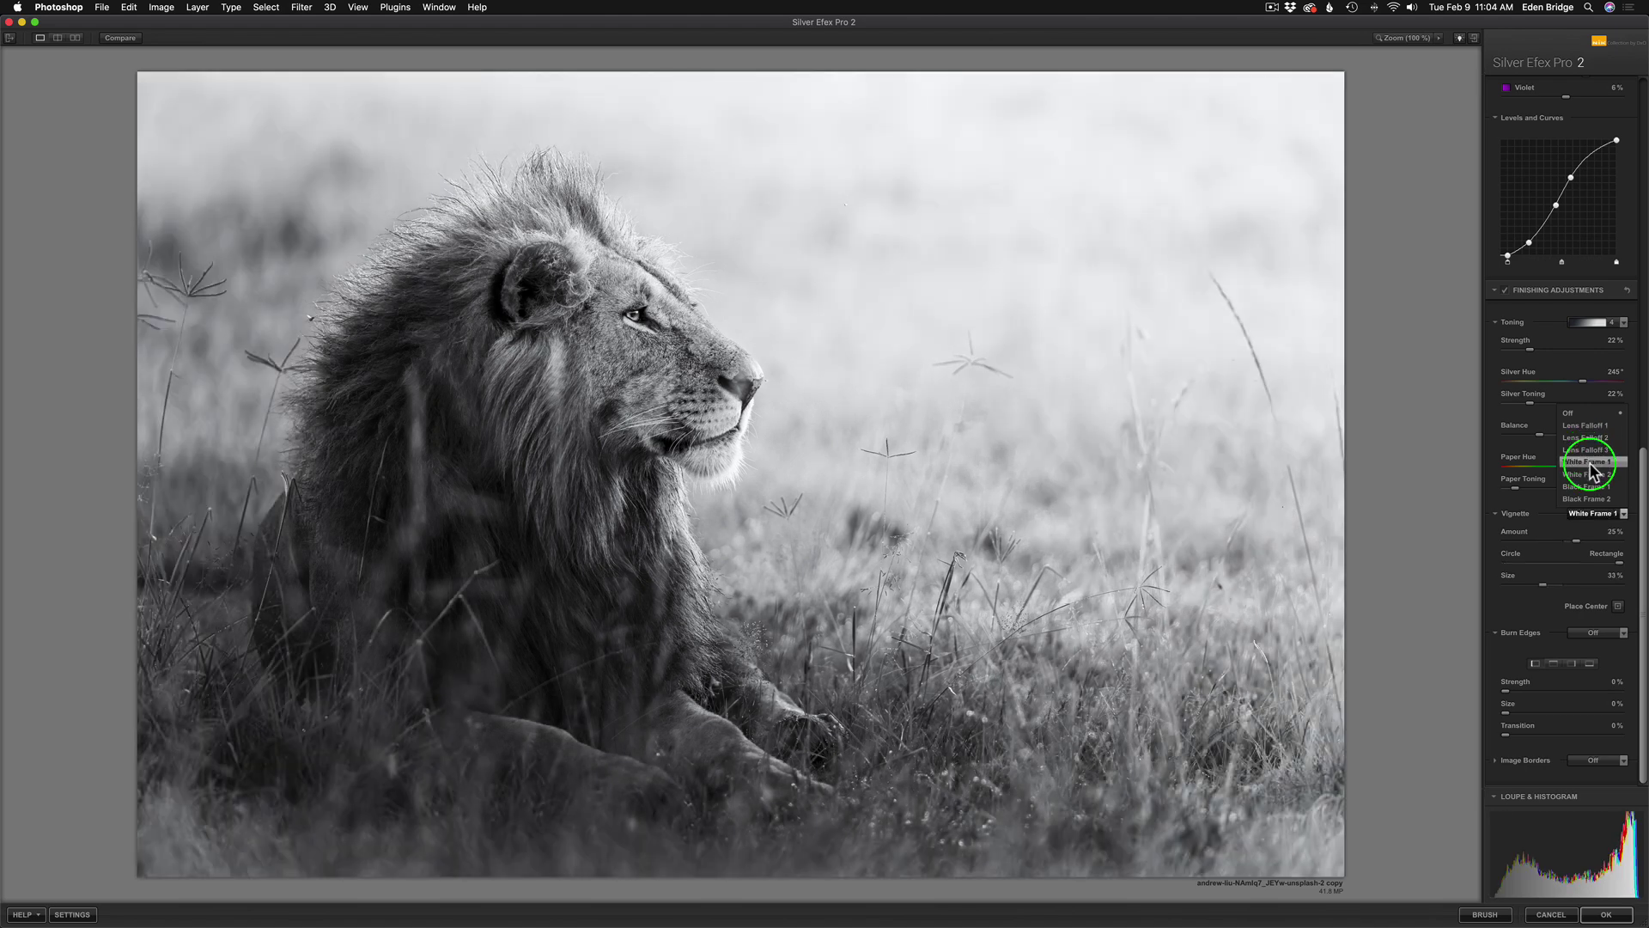
pyautogui.click(1592, 474)
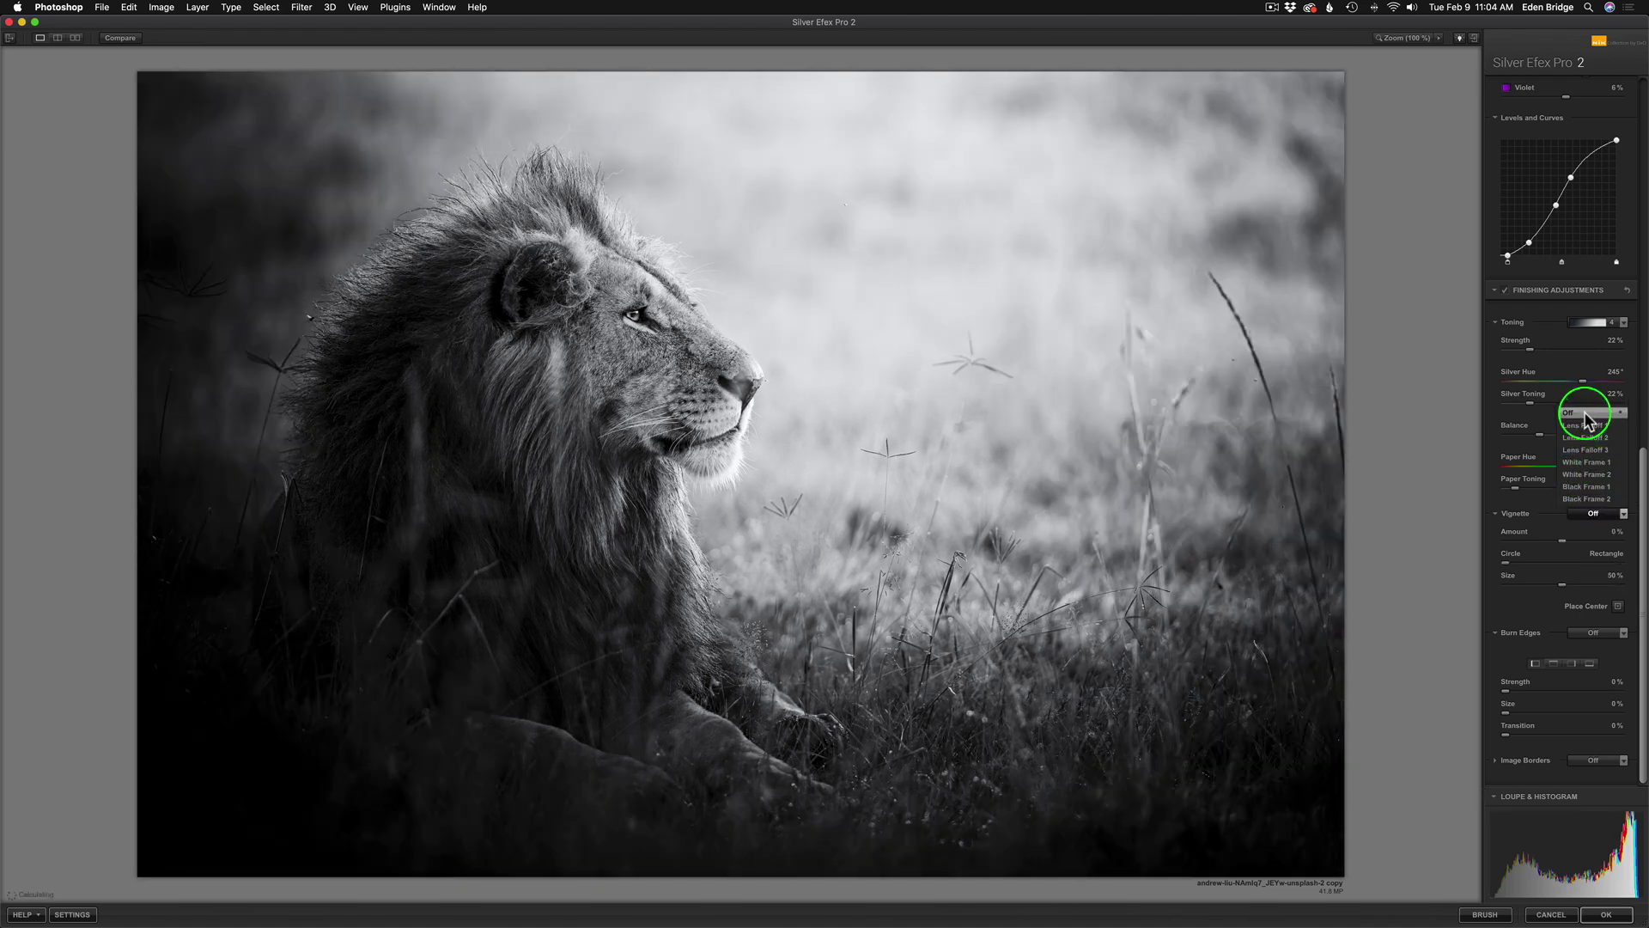
pyautogui.click(1586, 426)
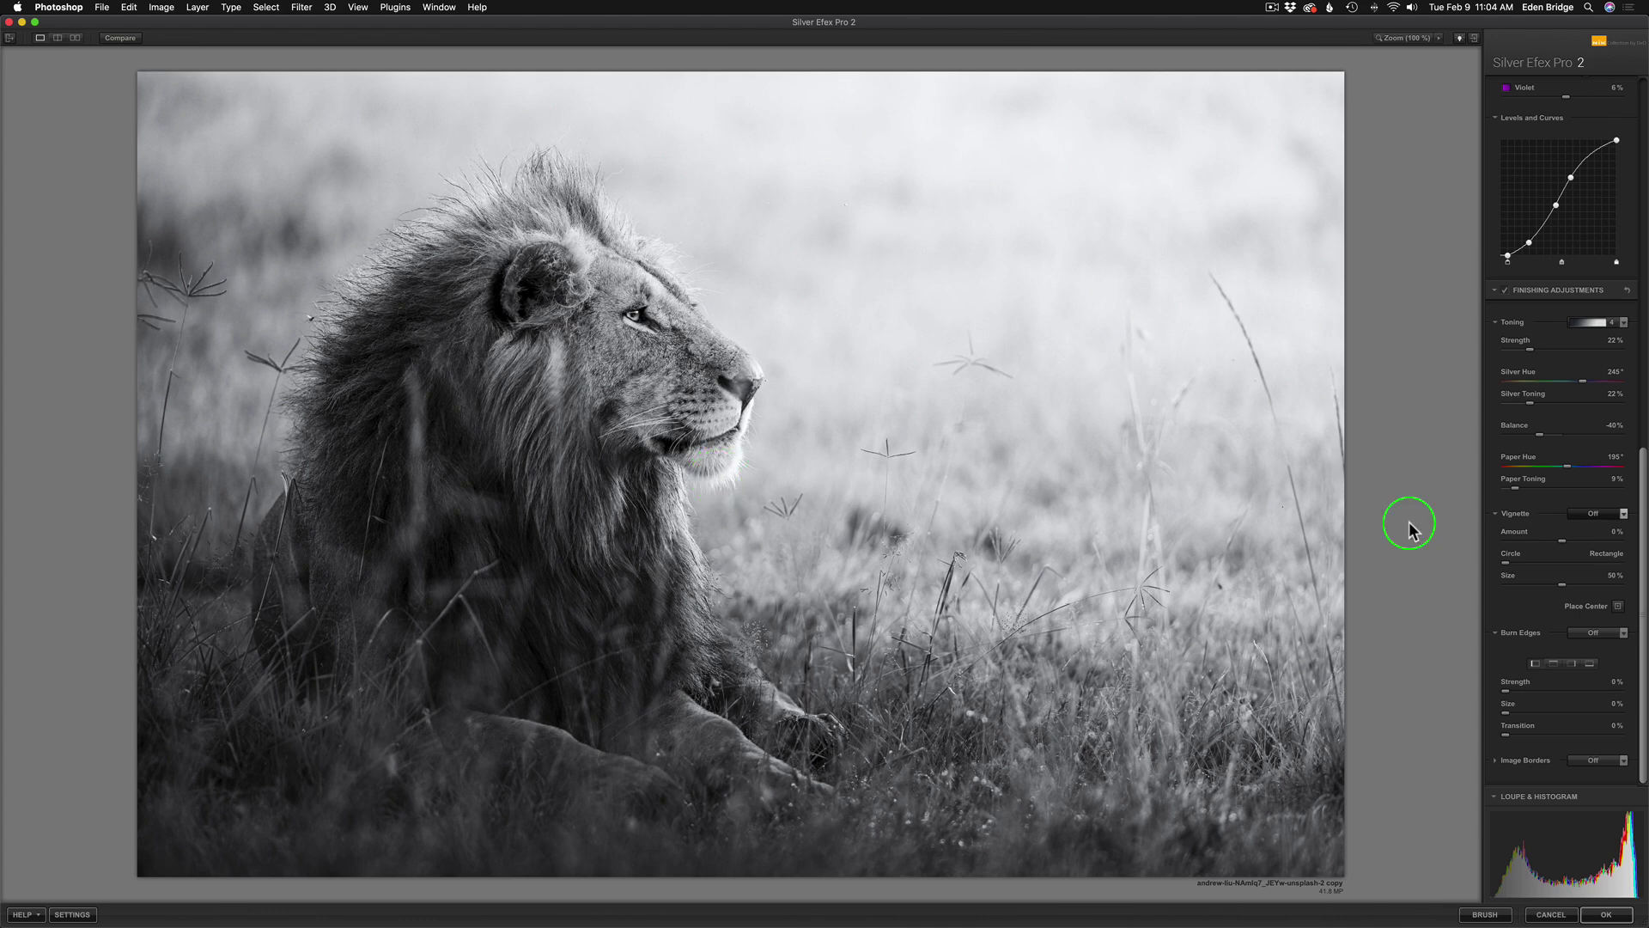
pyautogui.click(1623, 632)
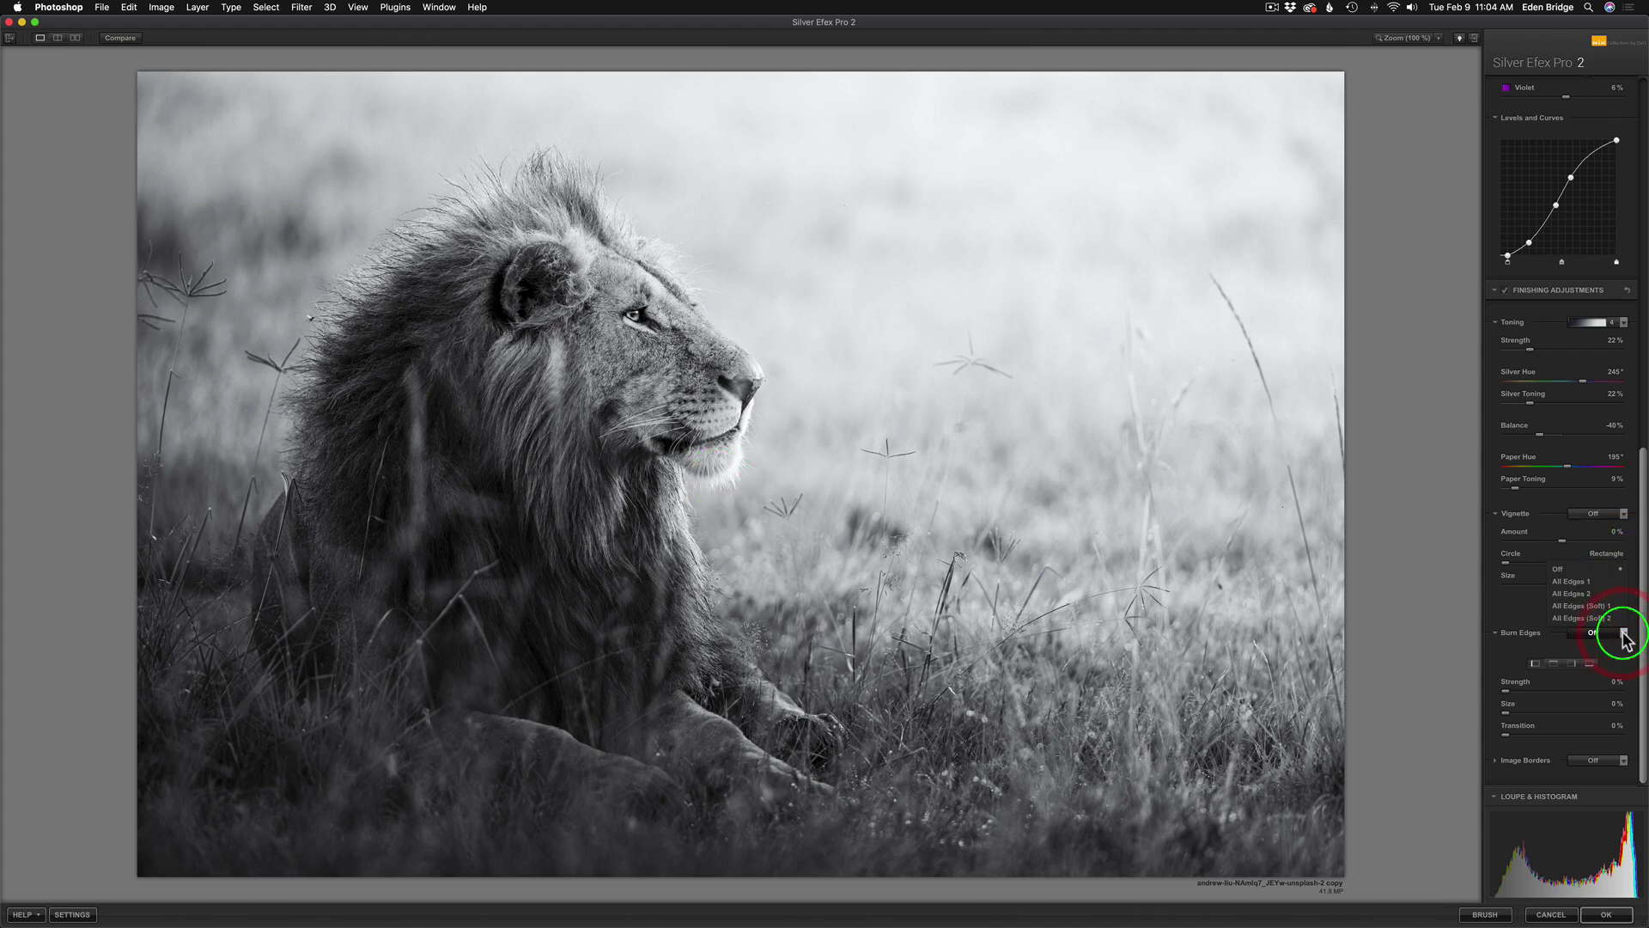
pyautogui.click(1572, 581)
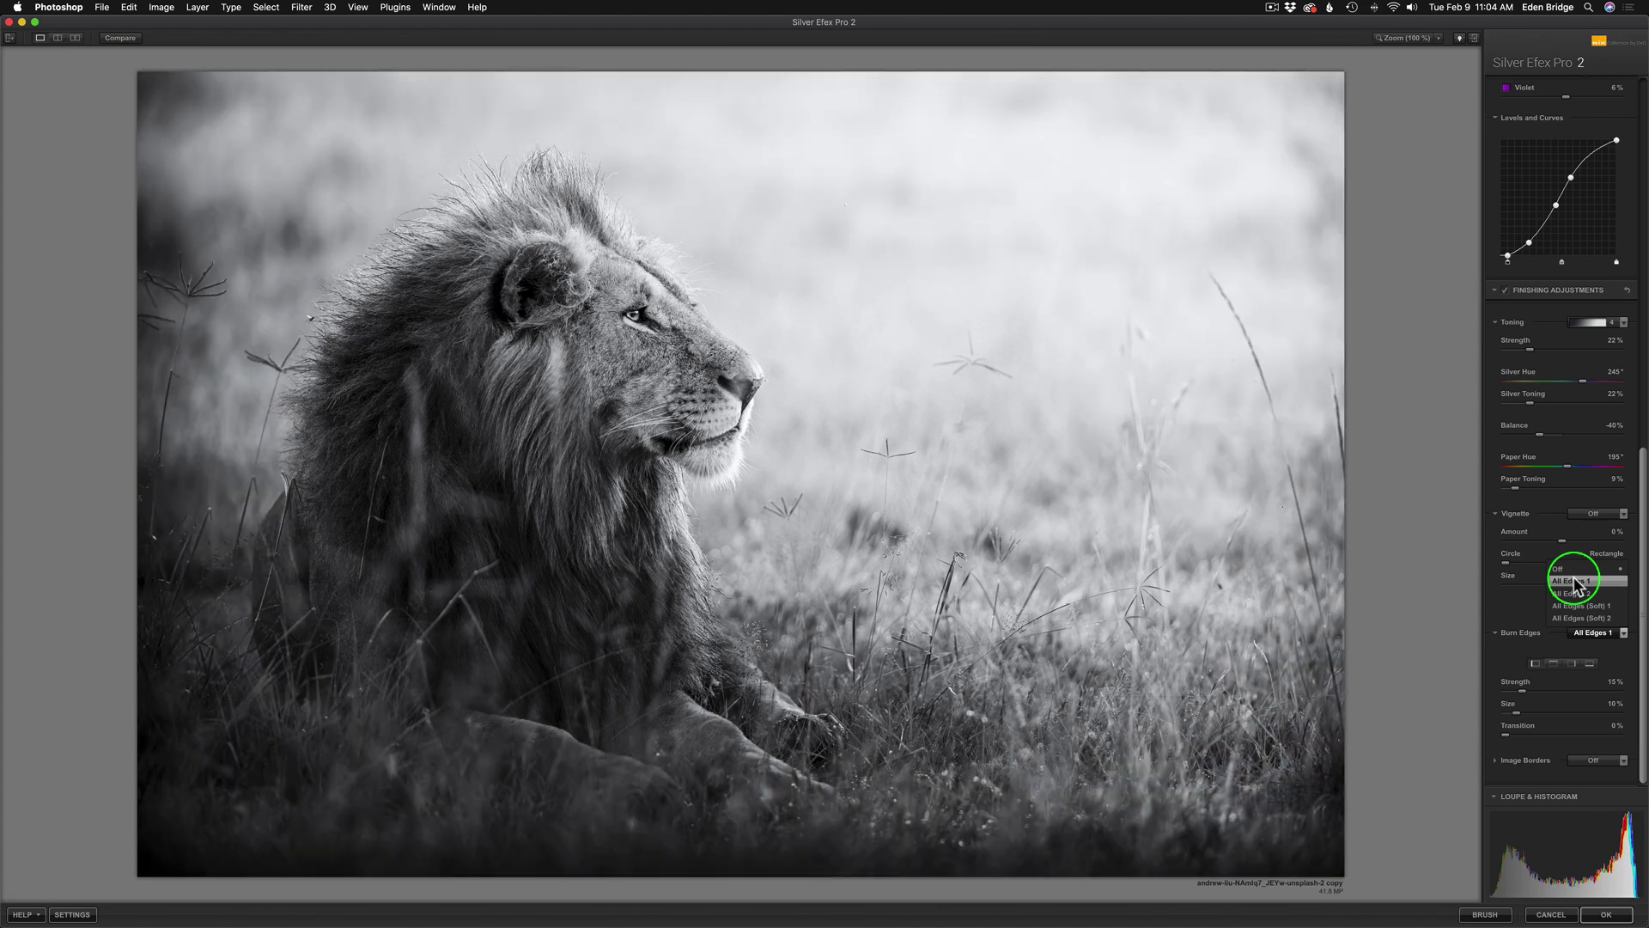
pyautogui.click(1574, 594)
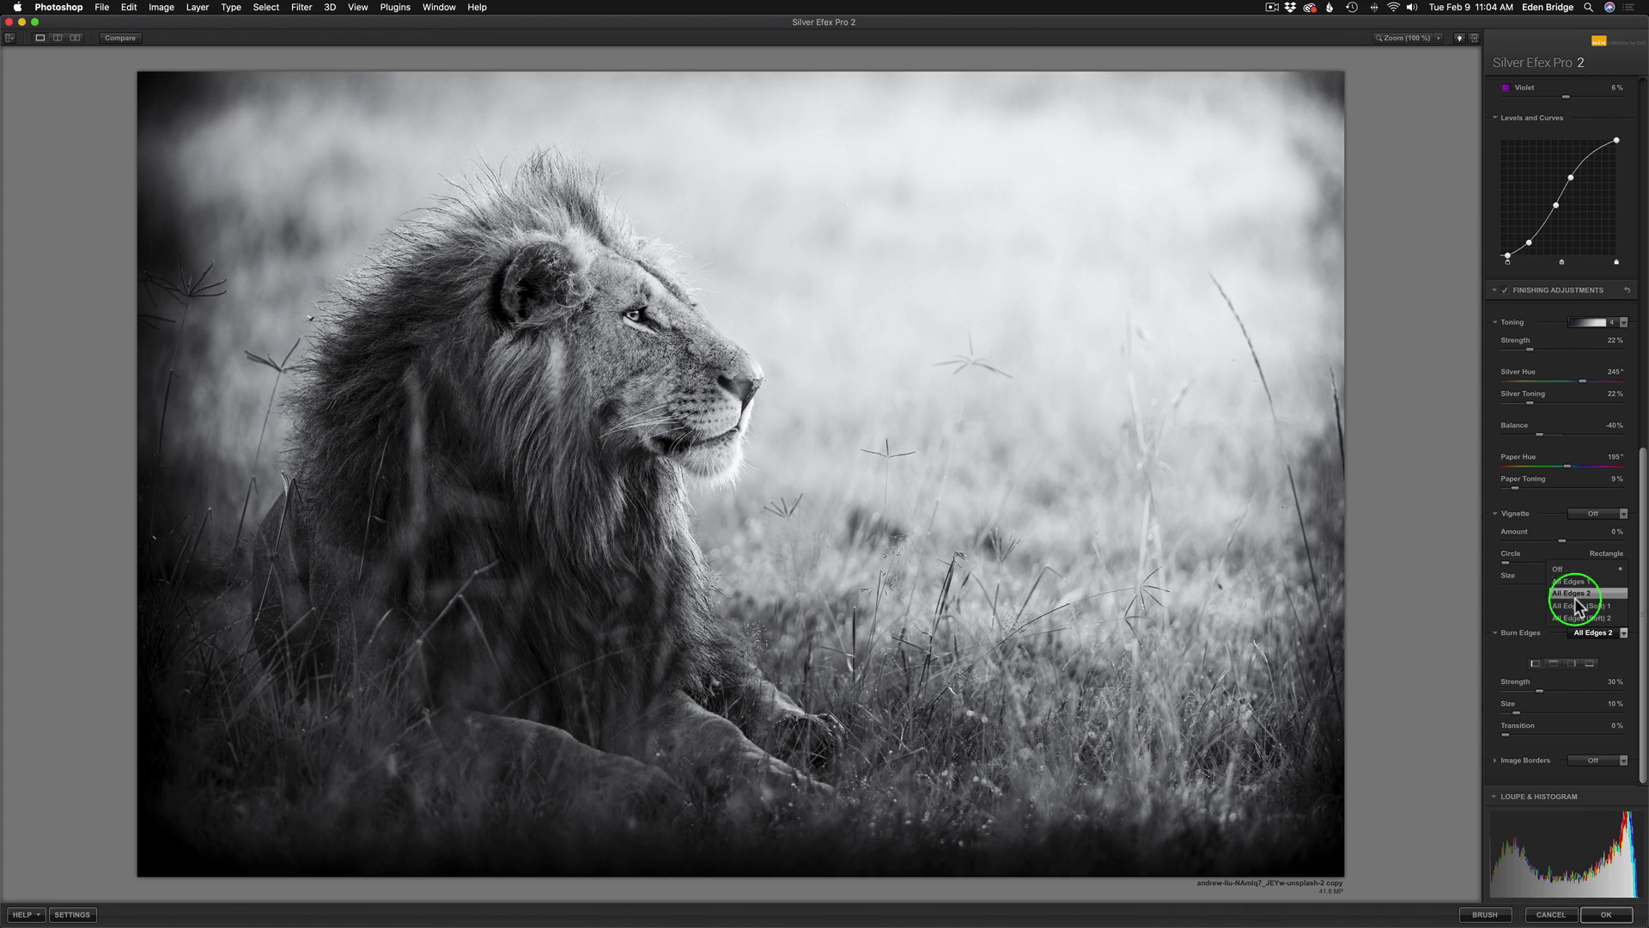
pyautogui.click(1576, 605)
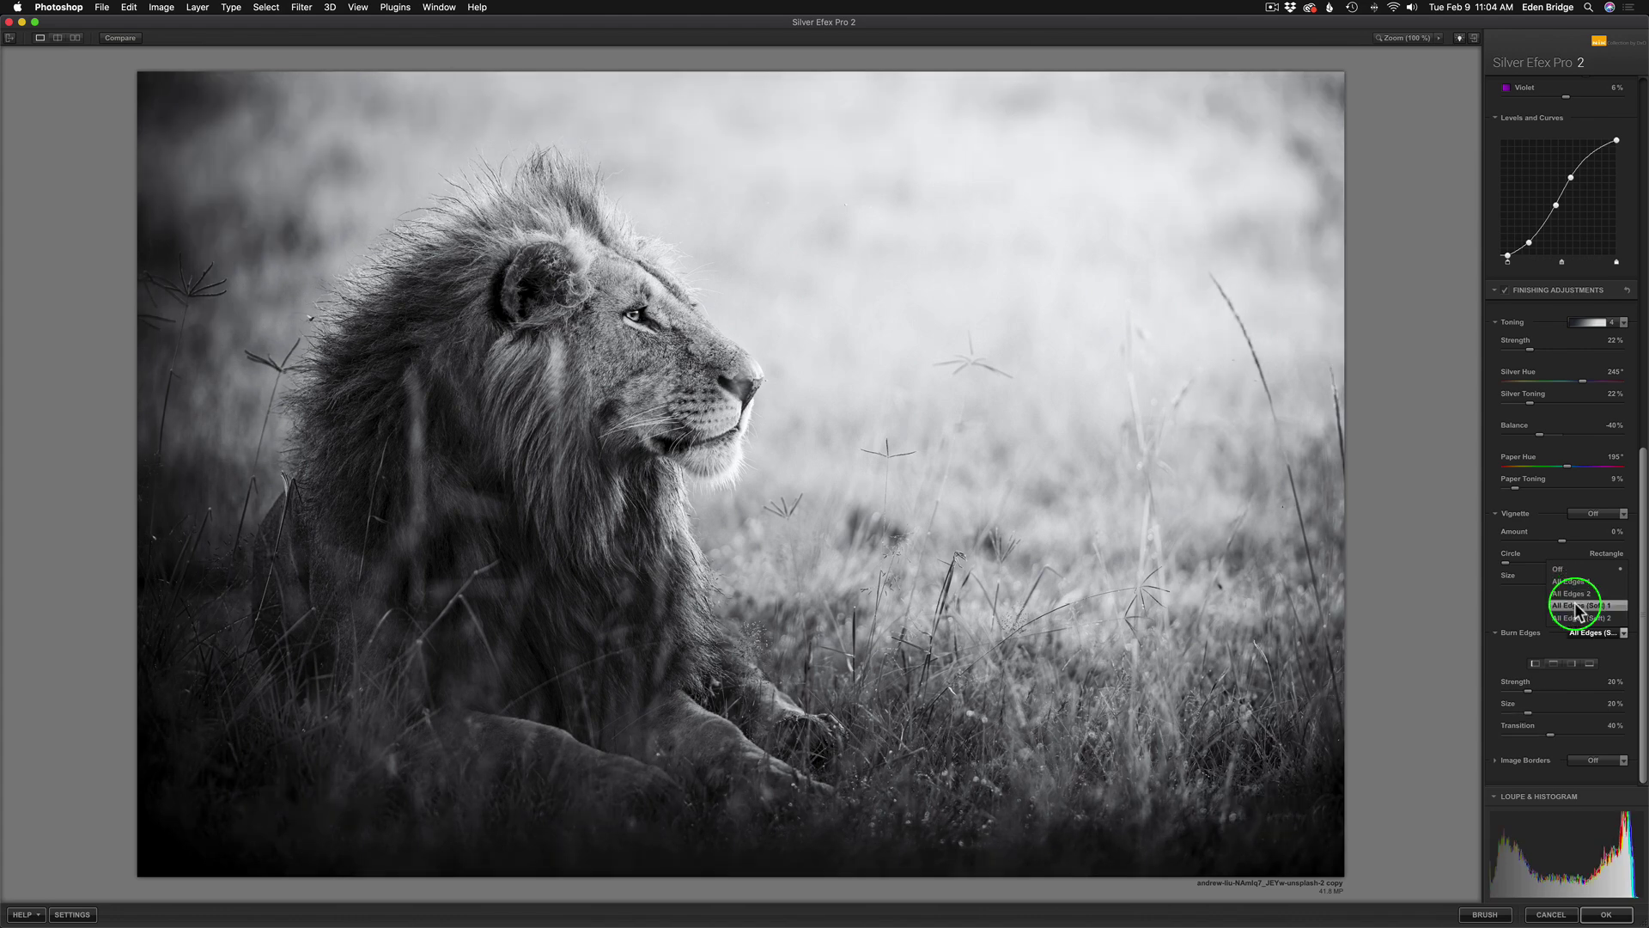
pyautogui.click(1576, 617)
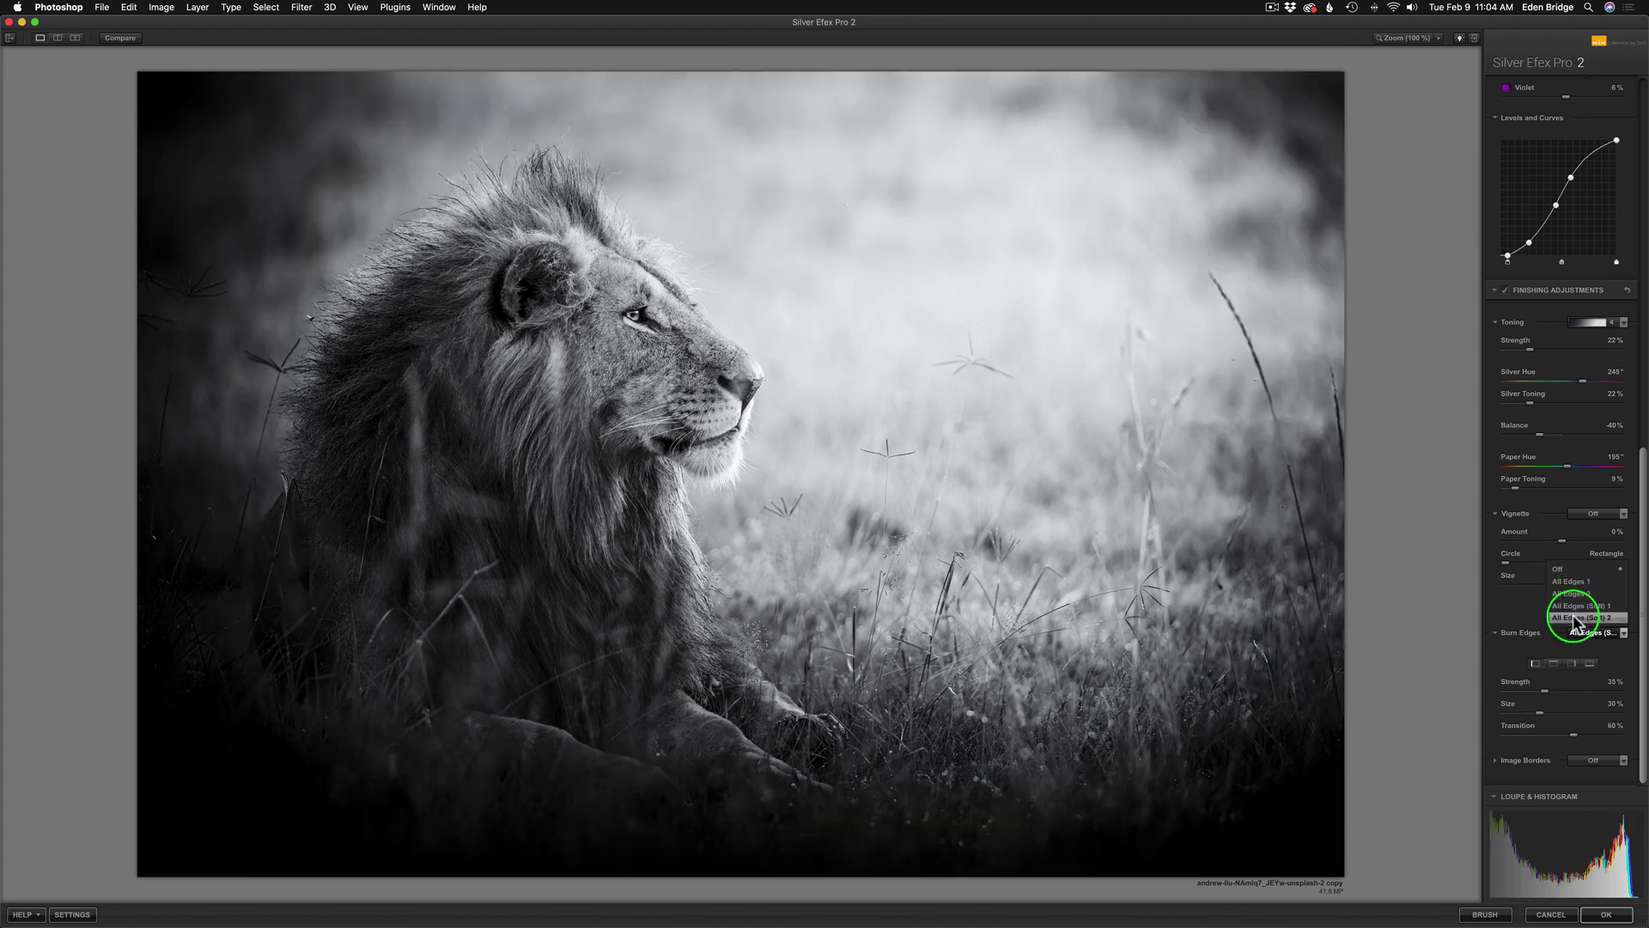
pyautogui.click(1563, 569)
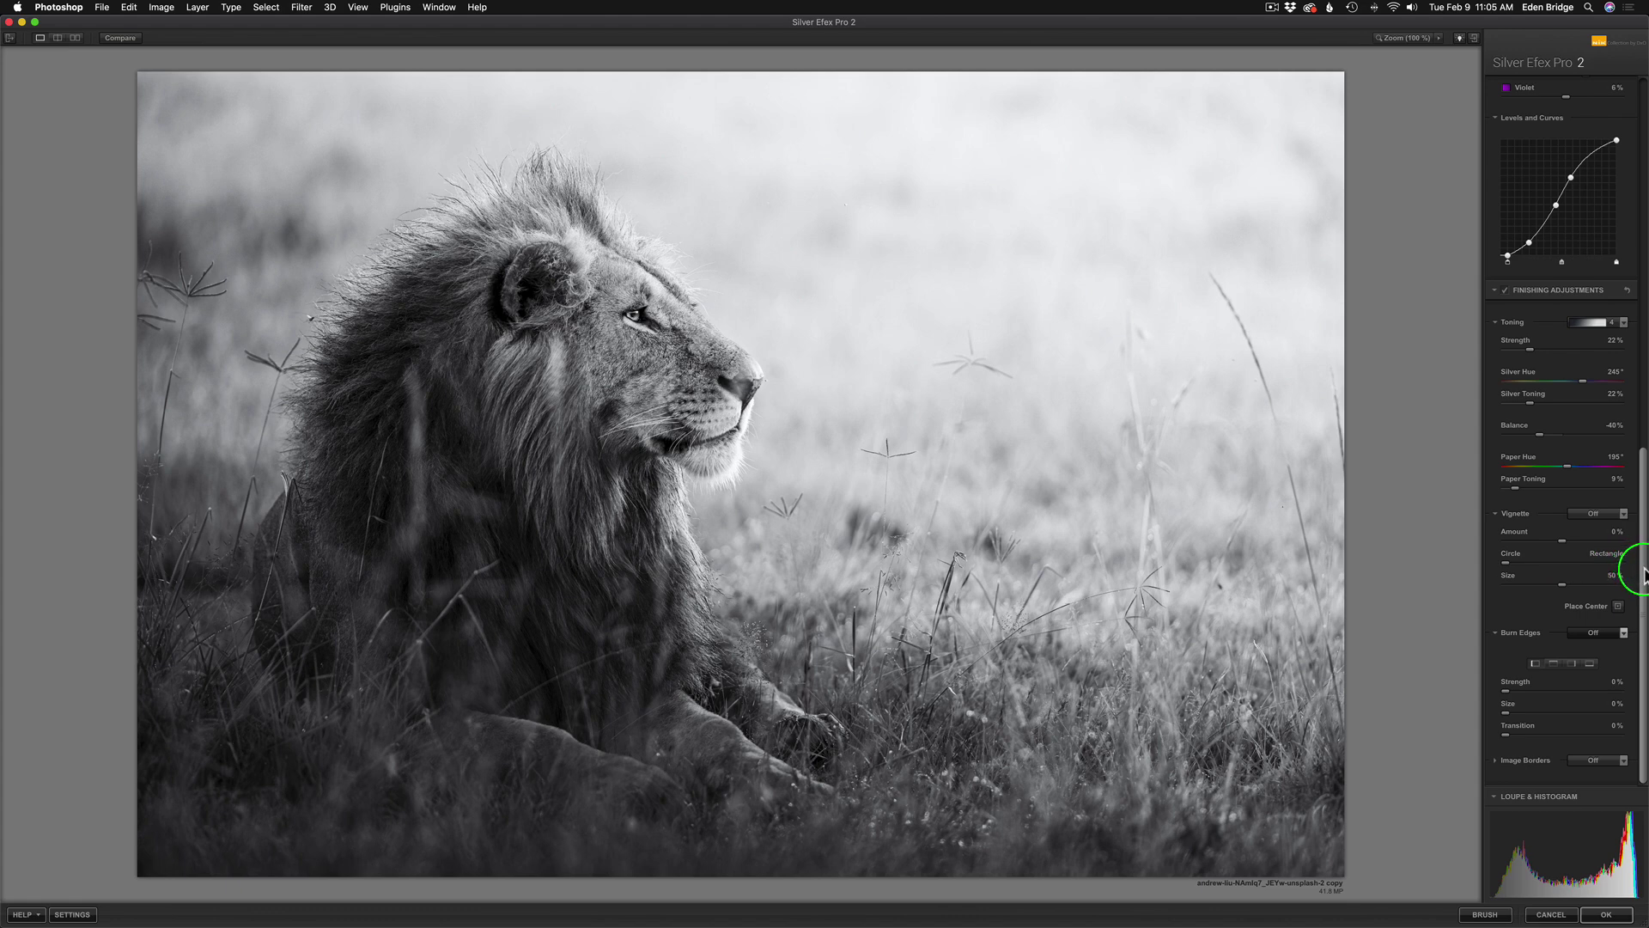
# Preview the Type 4 image border, then frame the lion with the rough Type 5 border.
pyautogui.click(1626, 614)
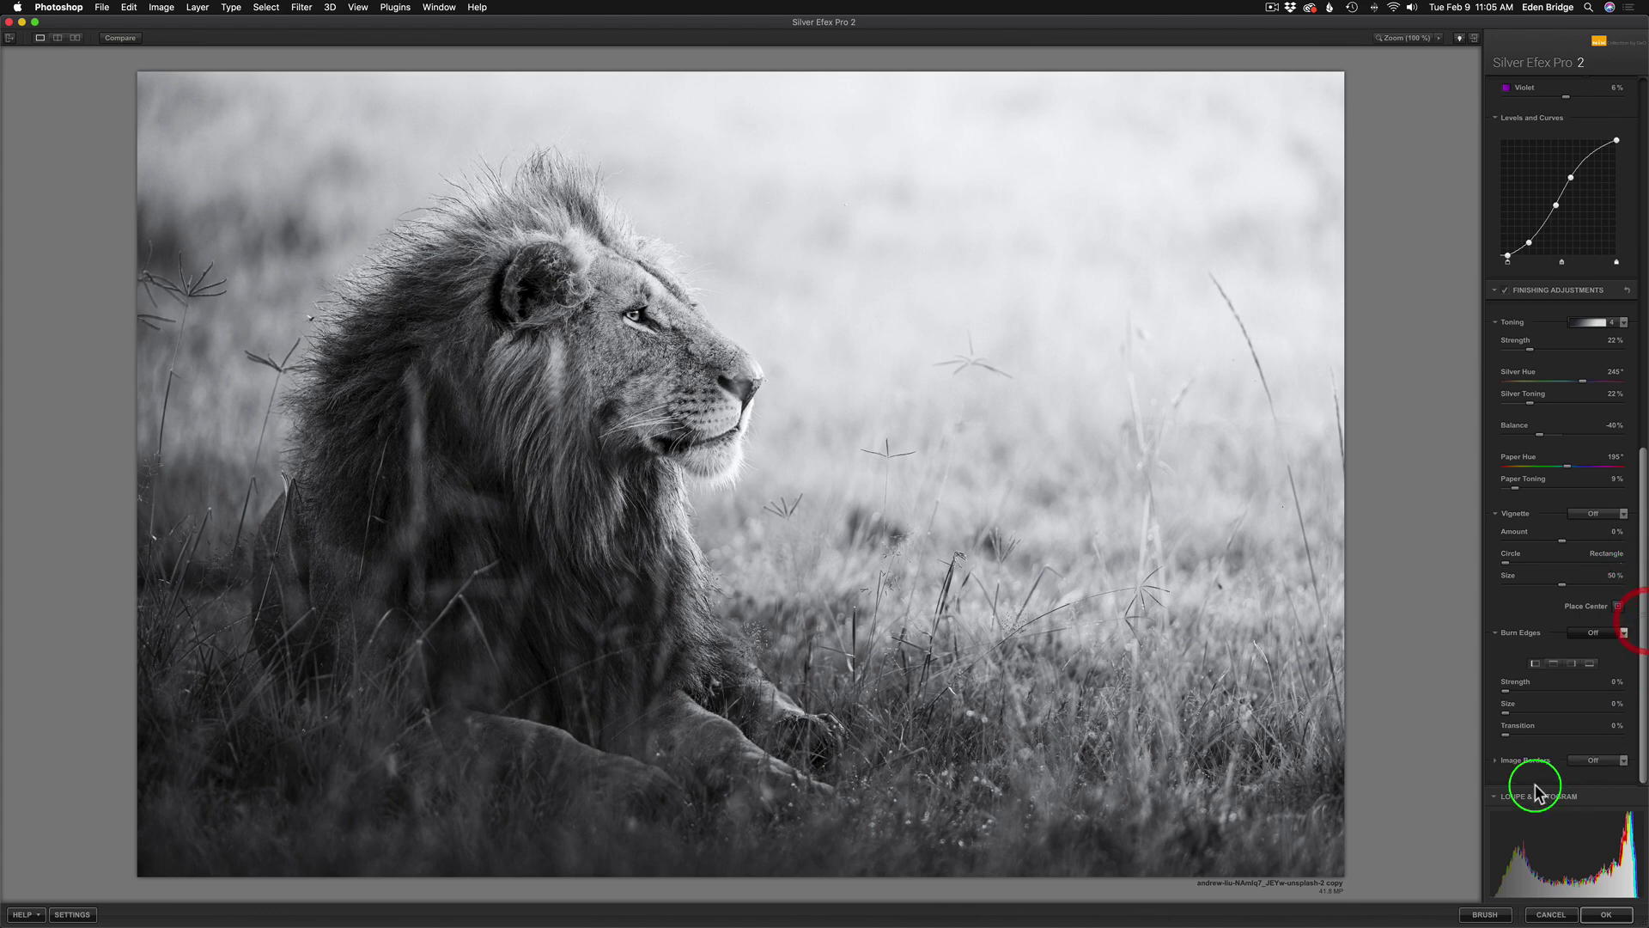
pyautogui.click(1621, 760)
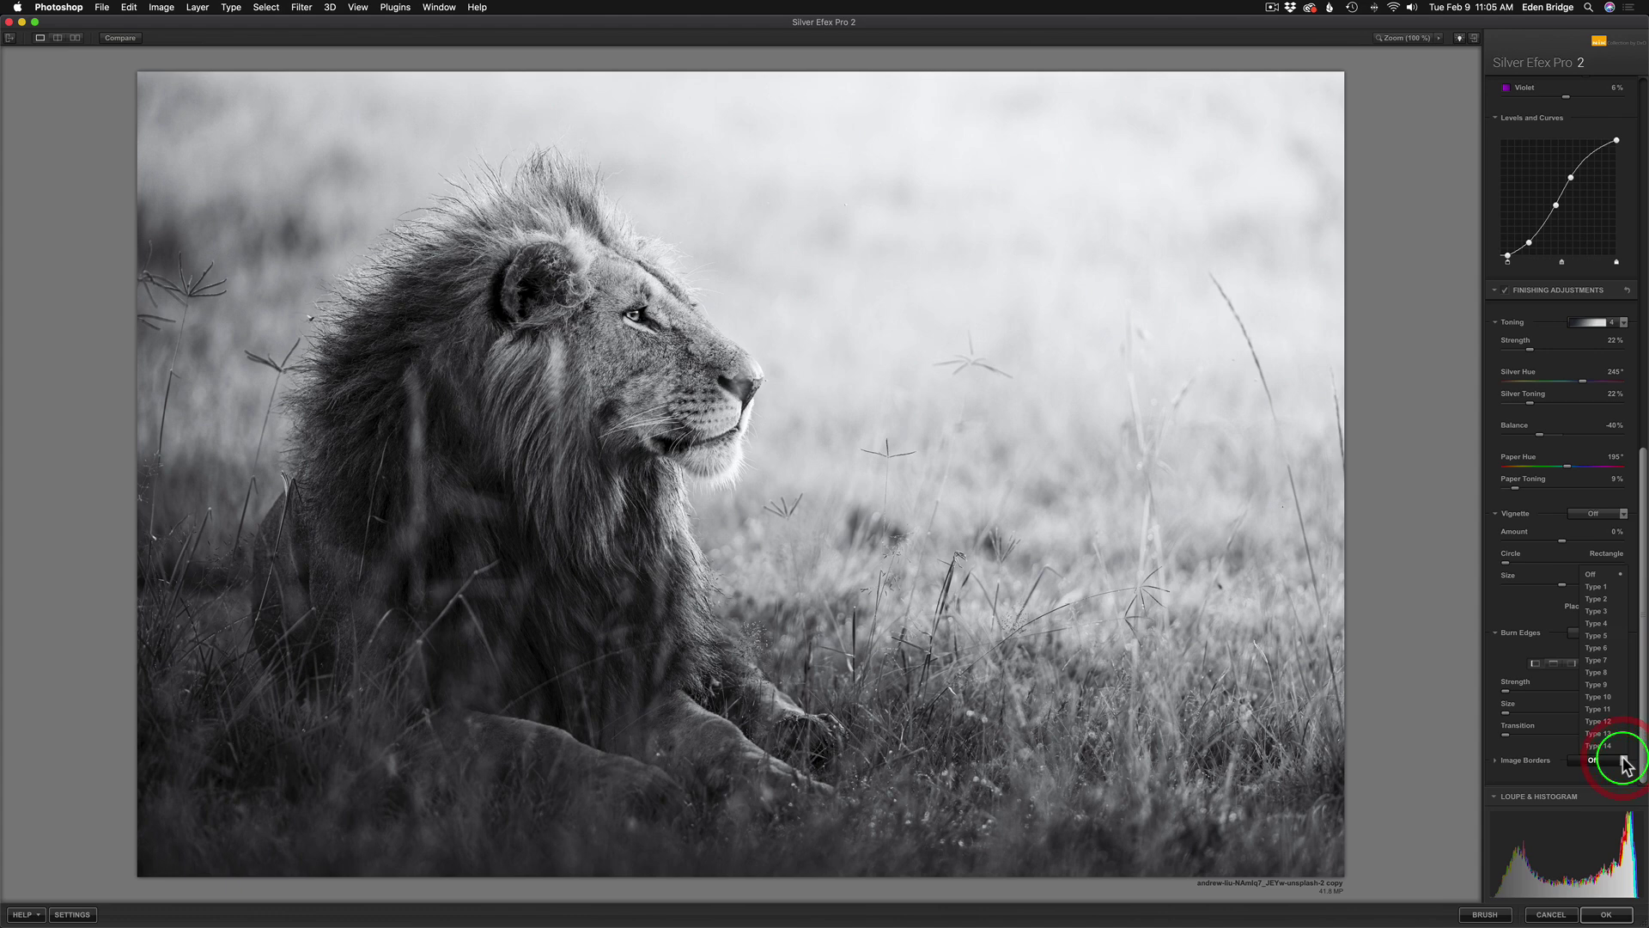
pyautogui.click(1614, 622)
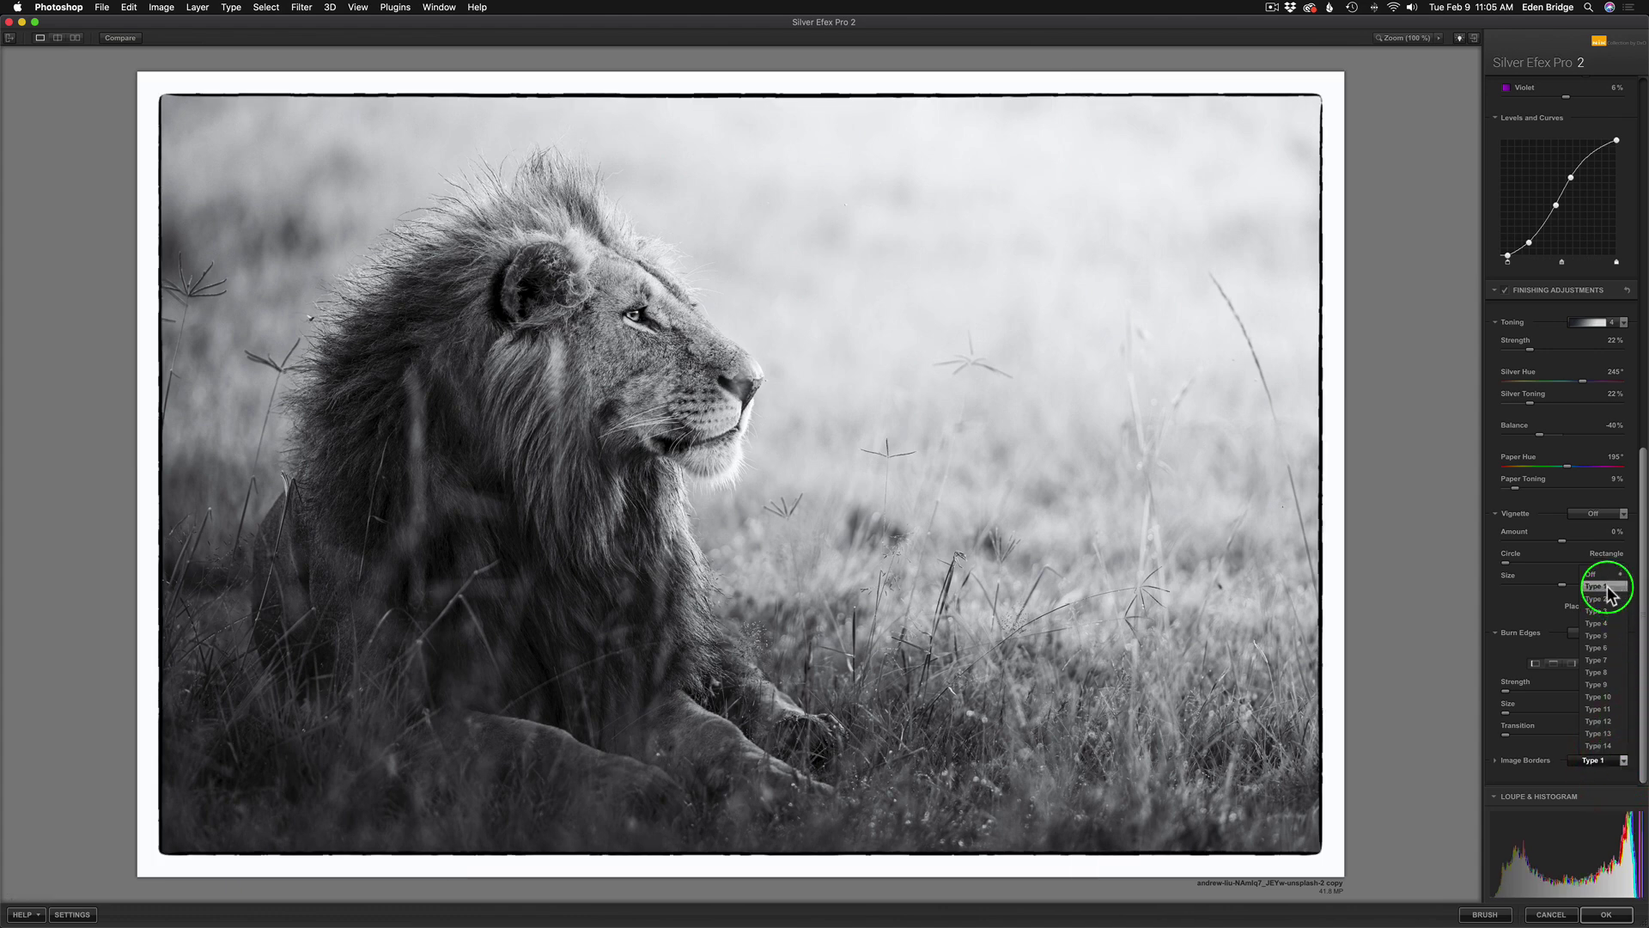
pyautogui.click(1599, 635)
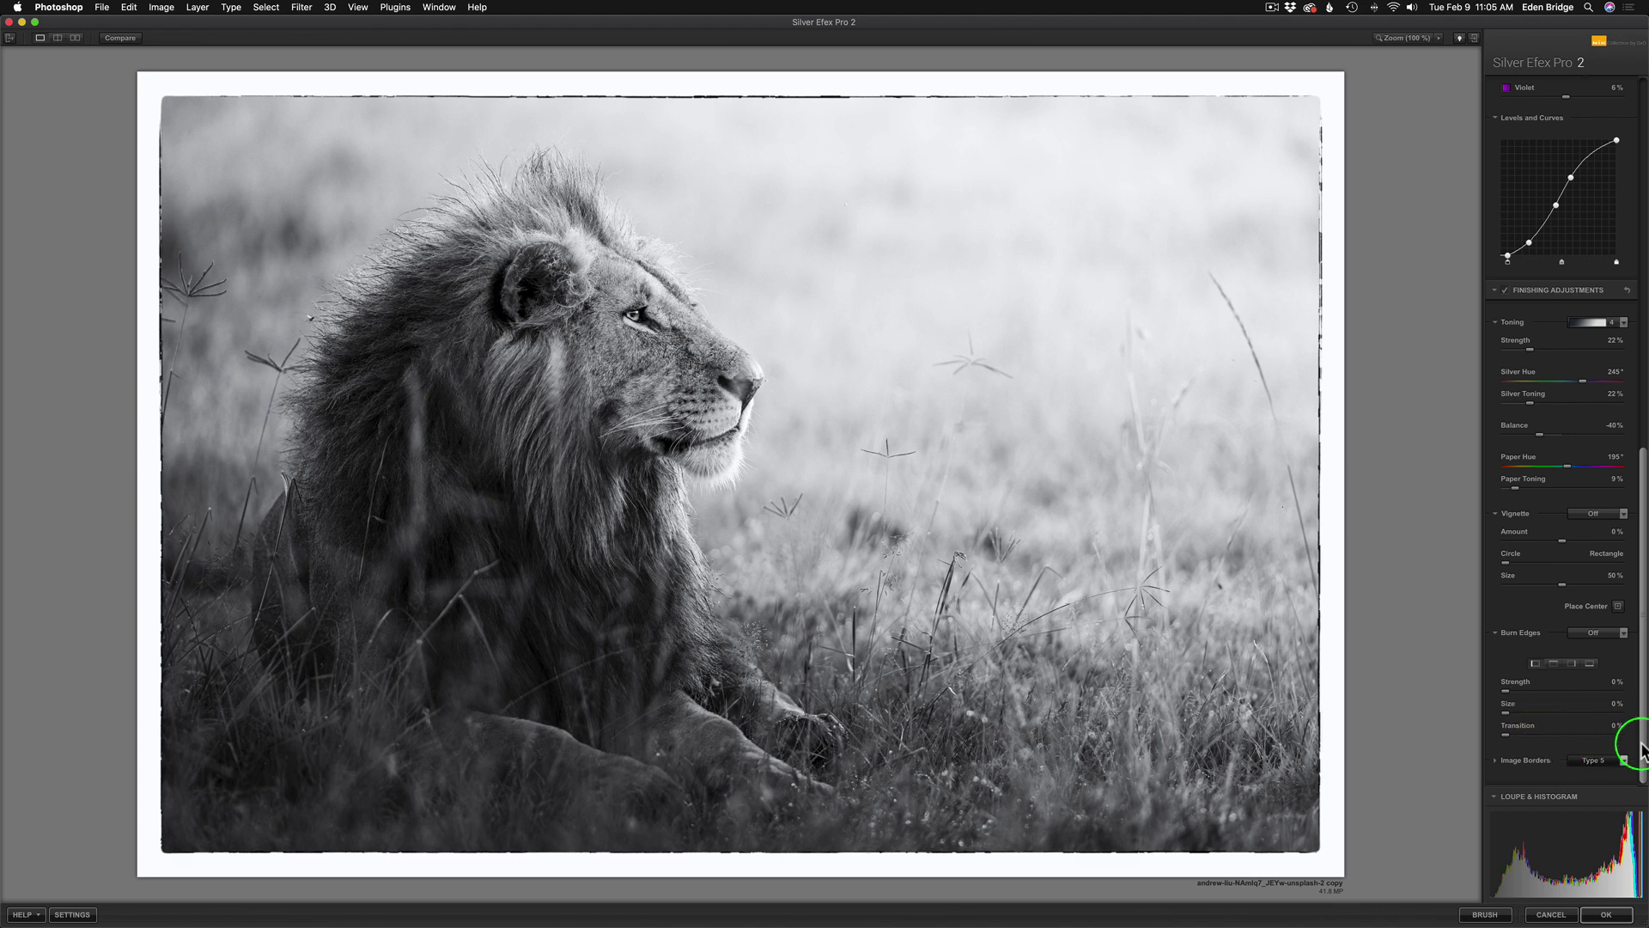
# Widen the Type 5 border with the Size slider and apply the conversion to Photoshop.
pyautogui.click(1495, 760)
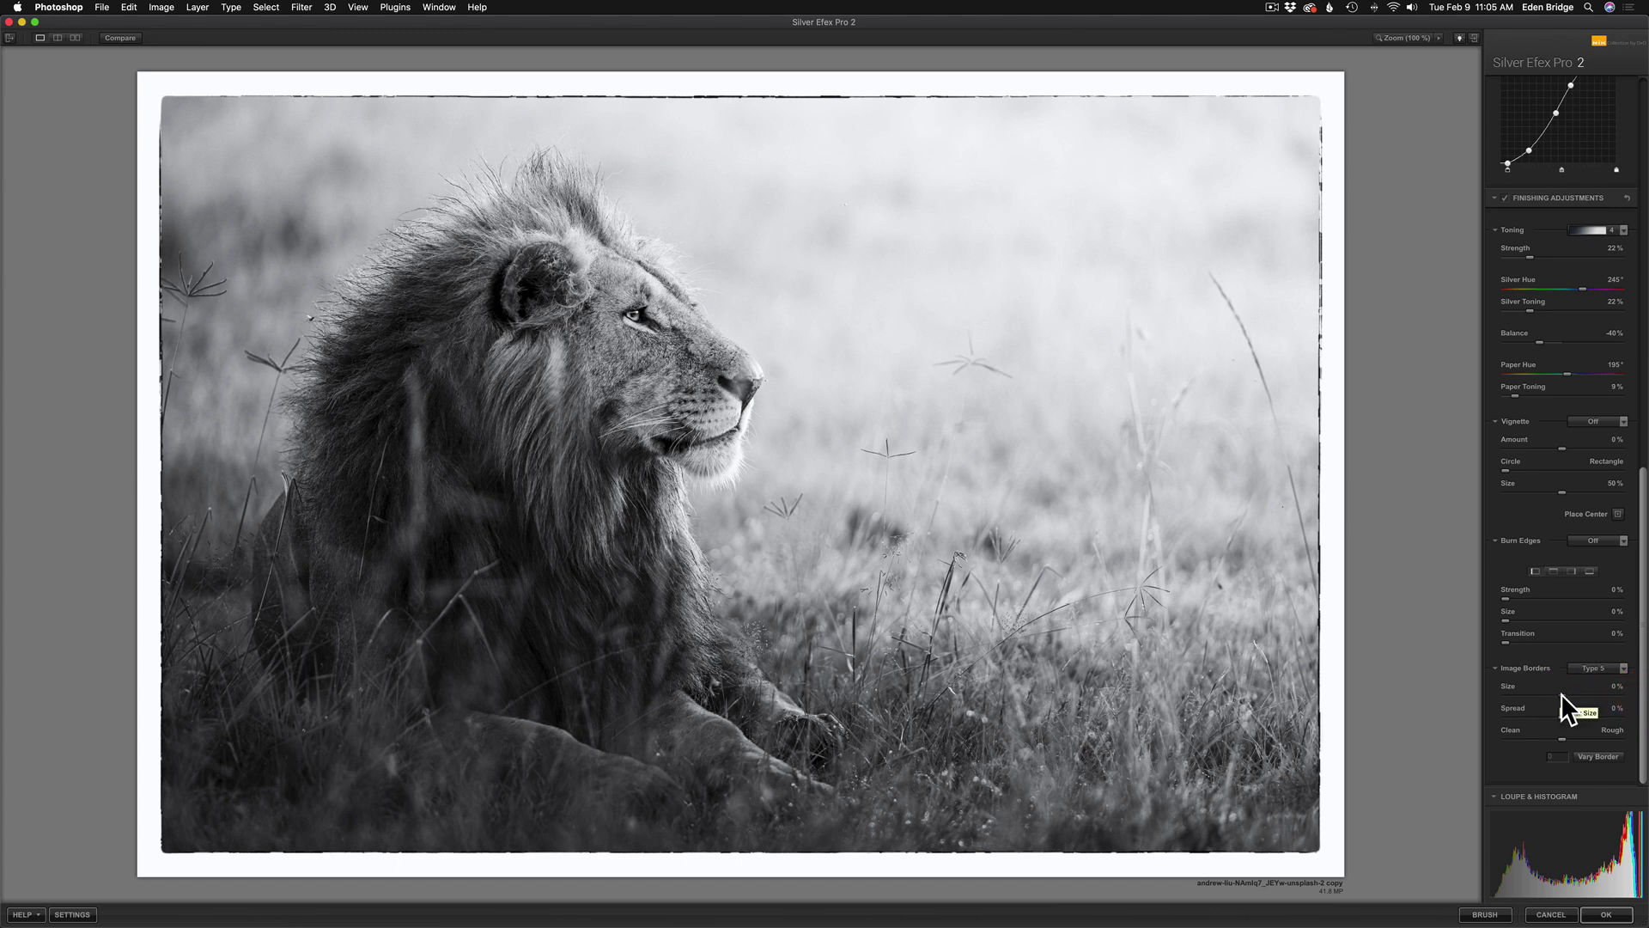
pyautogui.moveTo(1562, 694)
pyautogui.mouseDown()
pyautogui.moveTo(1589, 693)
pyautogui.moveTo(1573, 706)
pyautogui.moveTo(1613, 724)
pyautogui.moveTo(1531, 708)
pyautogui.moveTo(1557, 717)
pyautogui.mouseUp()
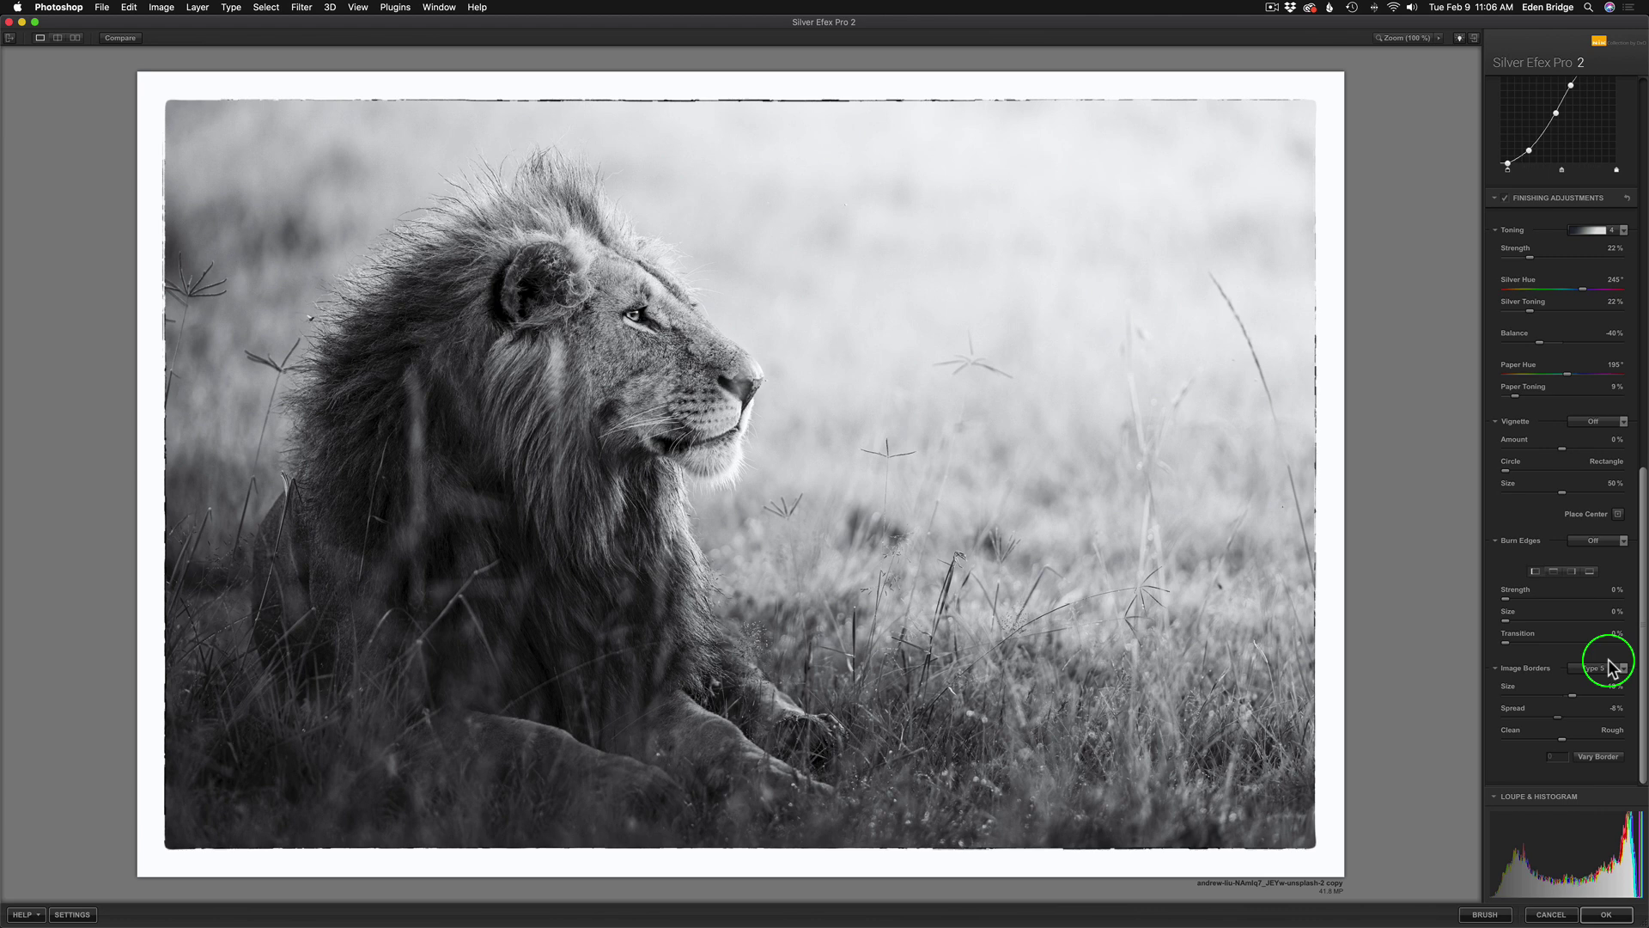
pyautogui.click(1607, 914)
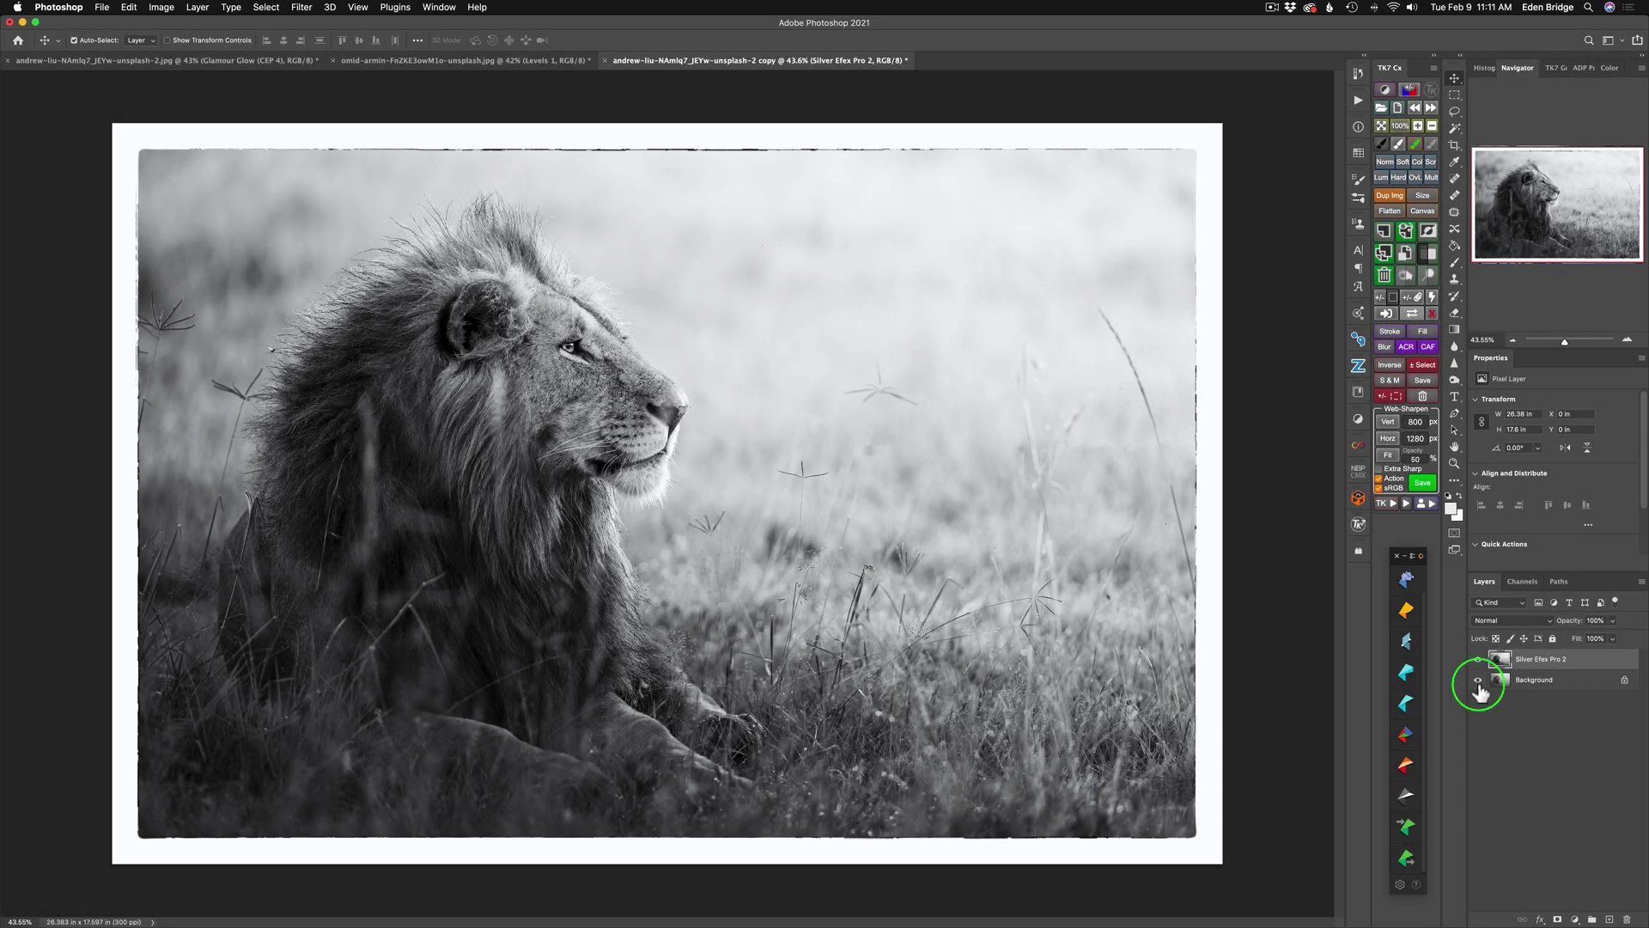
pyautogui.click(1478, 659)
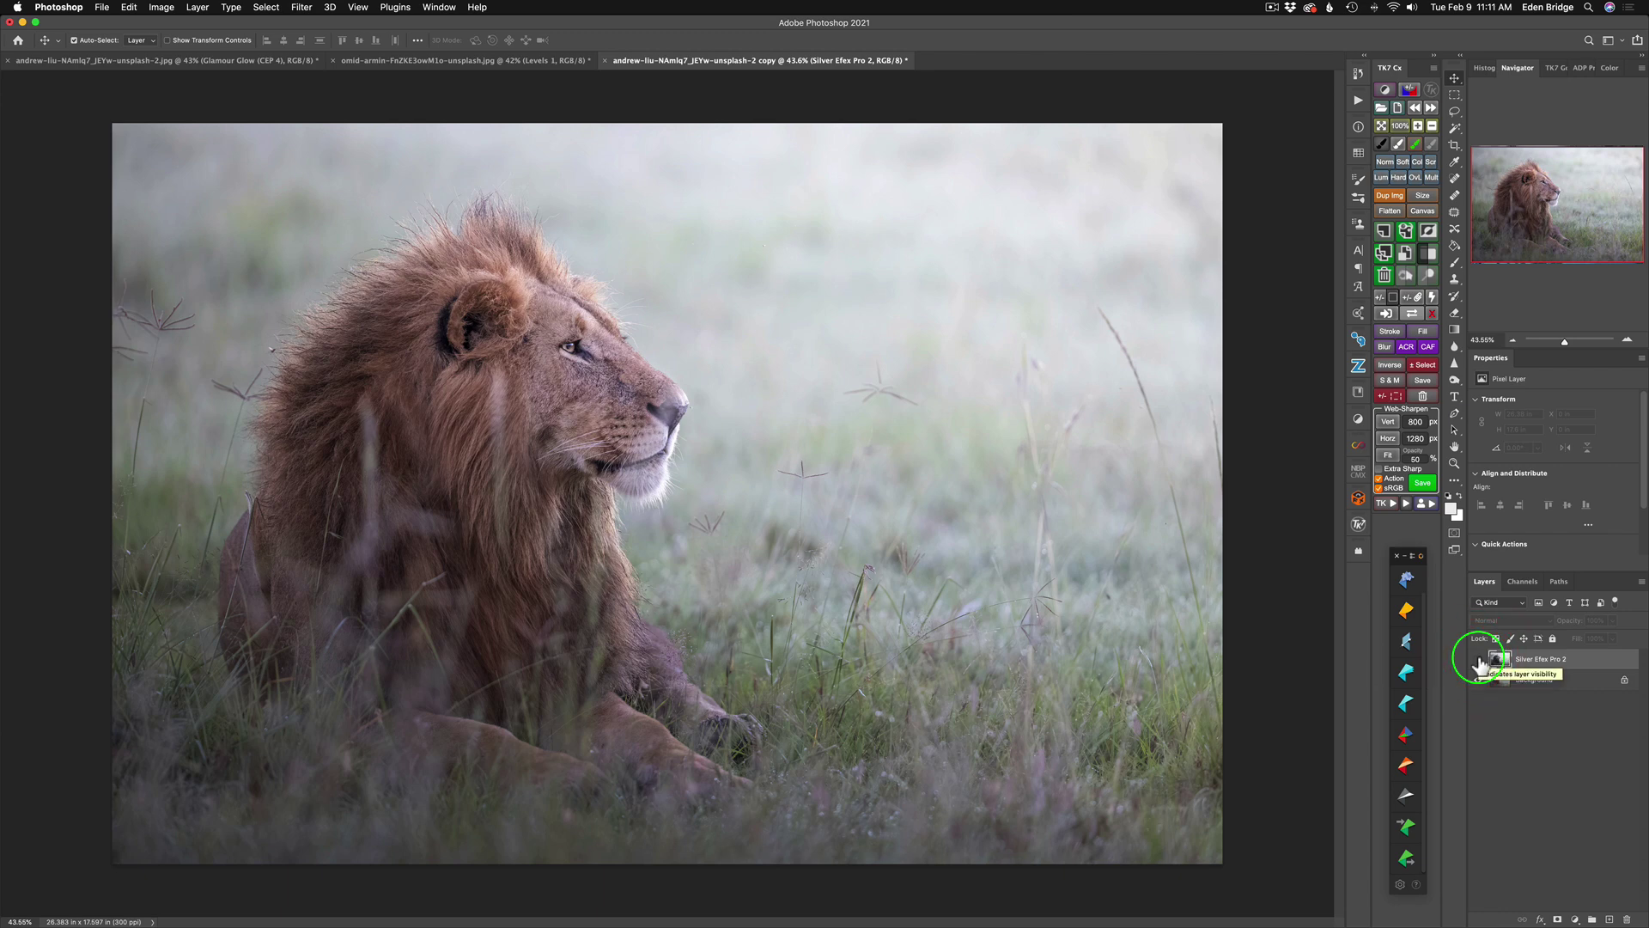
pyautogui.click(1479, 661)
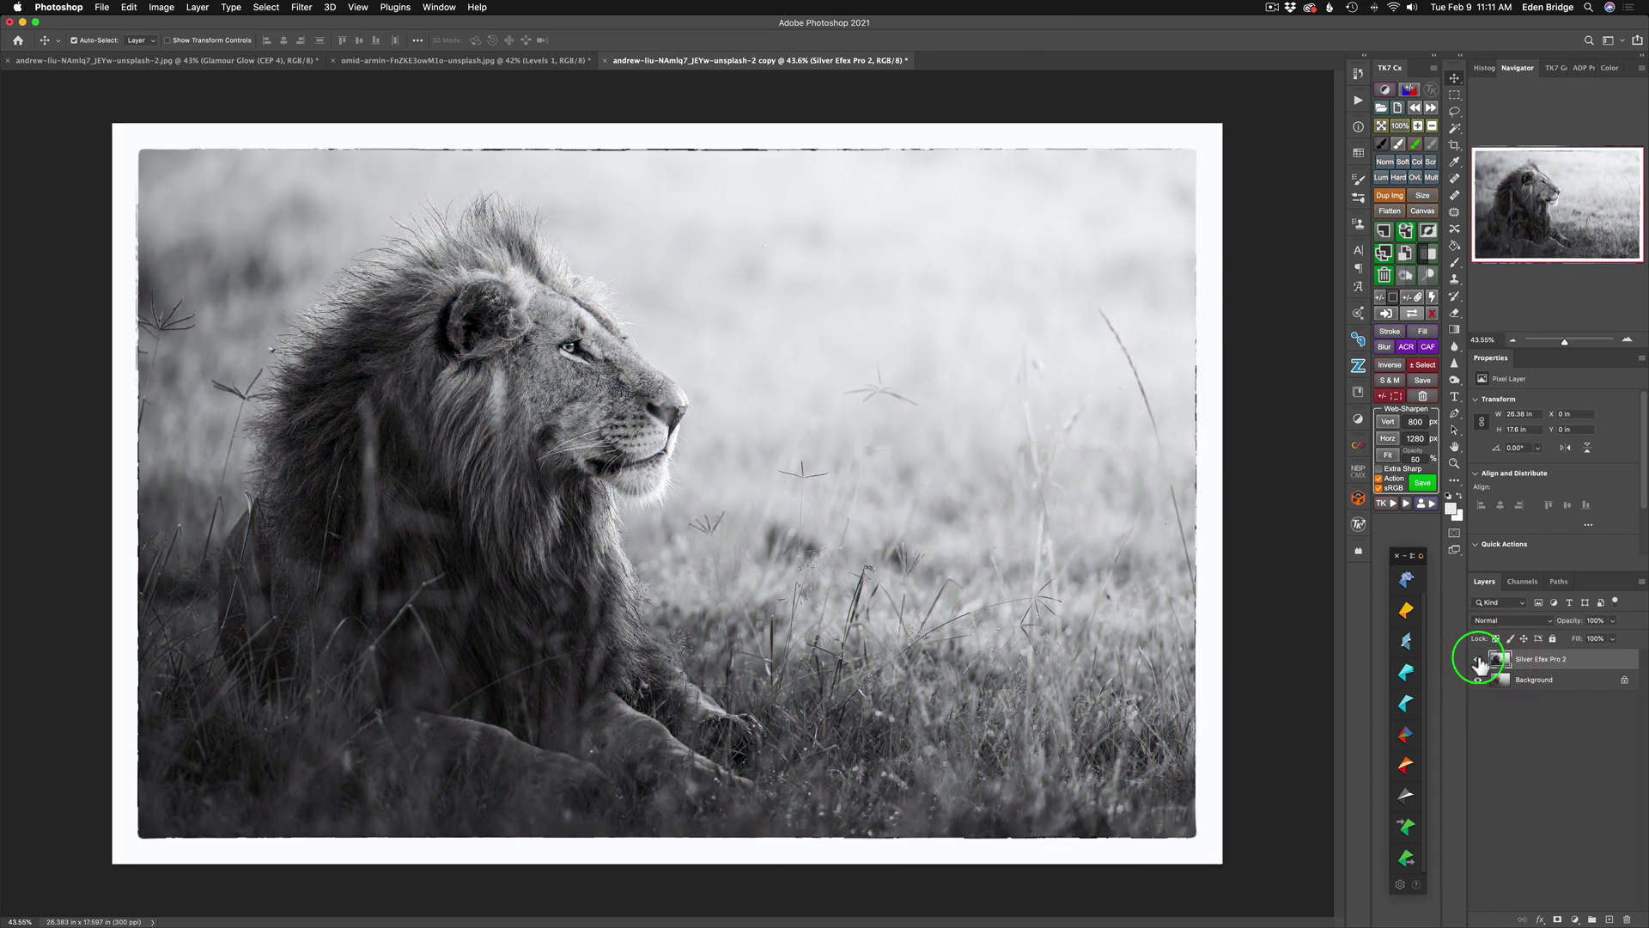